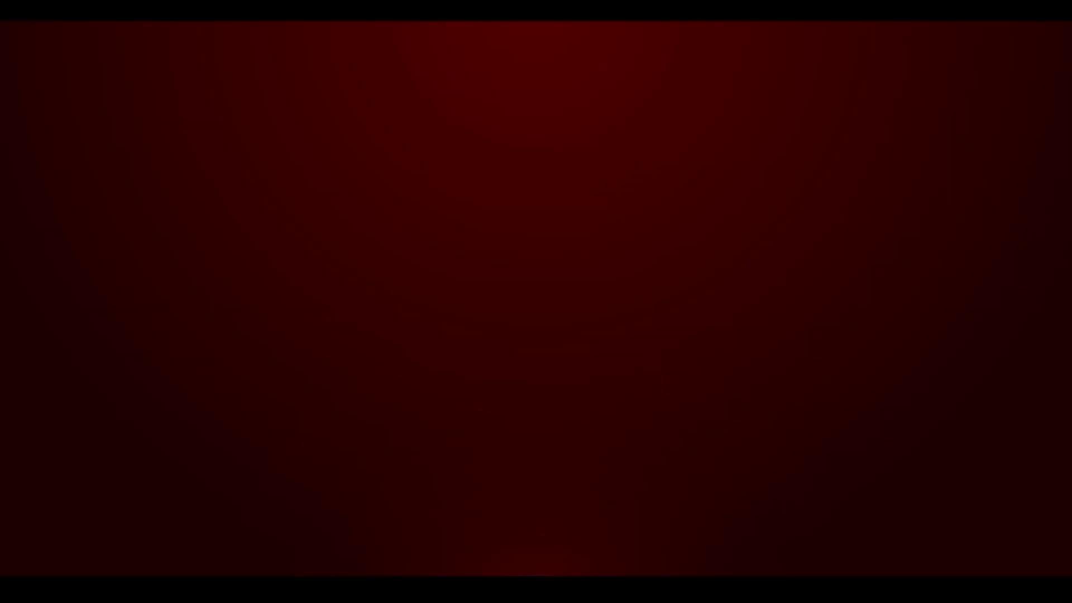
Add a 1920 × 1080 px black solid layer and apply the Gradient Ramp effect to it.
right_click(336, 469)
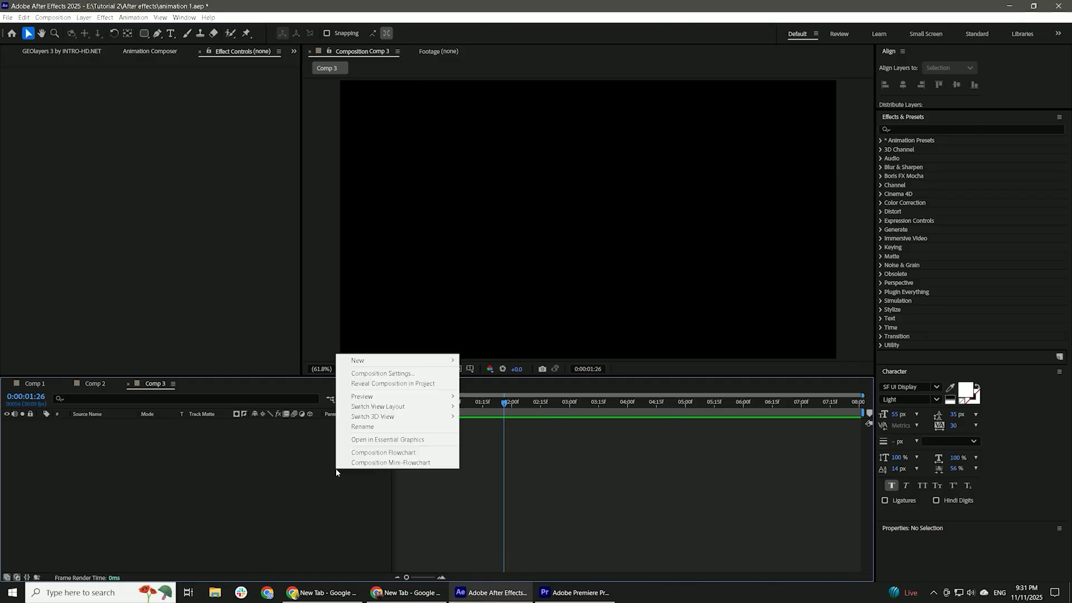
mouse_move(402, 360)
left_click(481, 383)
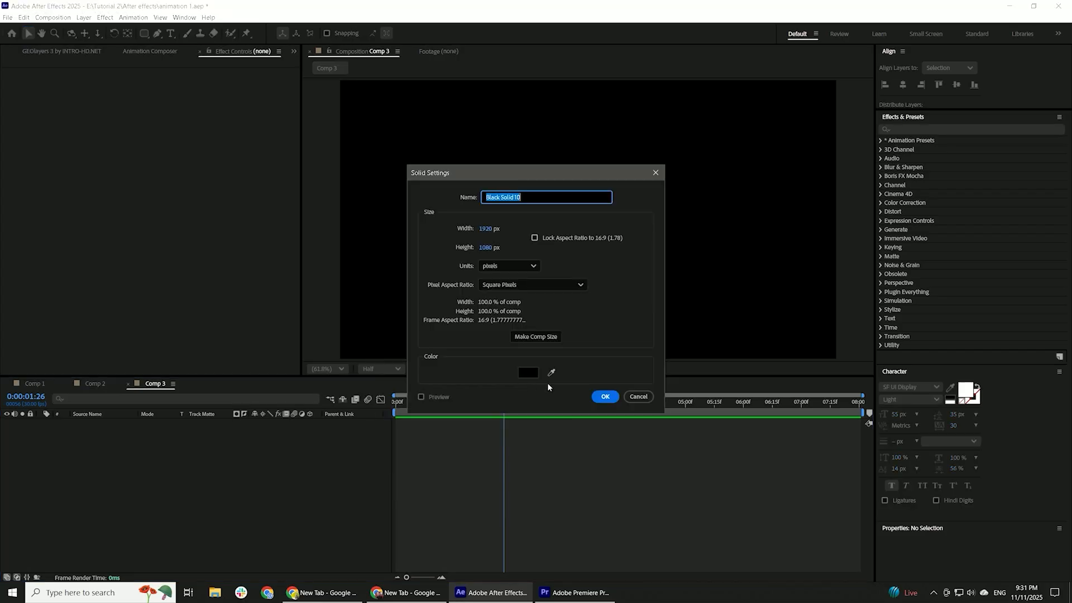
left_click(609, 395)
left_click(922, 129)
type("grad")
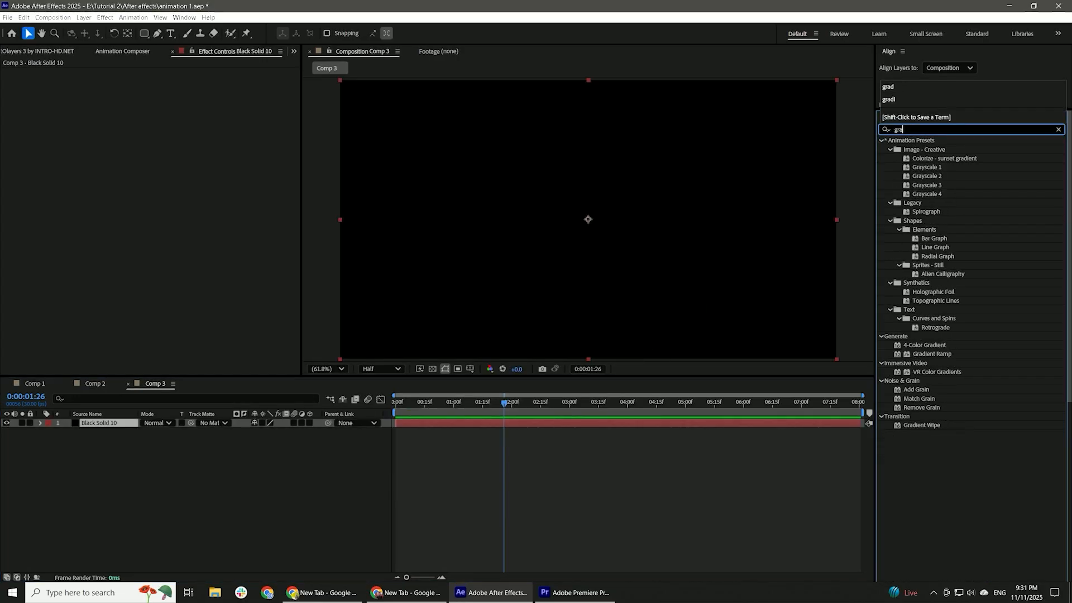
double_click(931, 211)
Give the Gradient Ramp a dark red start color, a very dark red end color and a radial ramp shape.
left_click(165, 90)
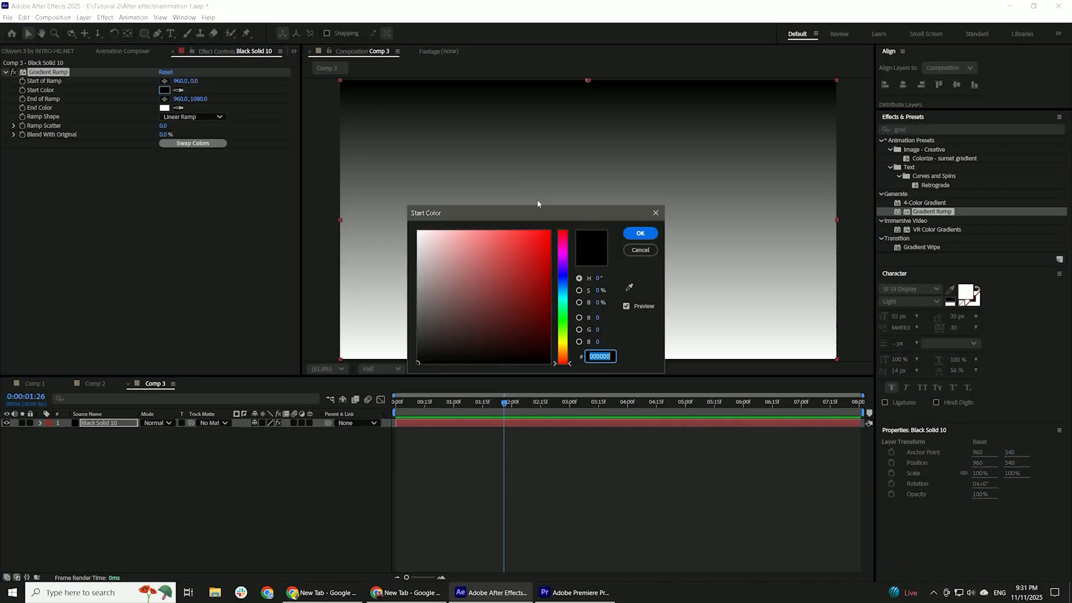
left_click(551, 288)
left_click(640, 233)
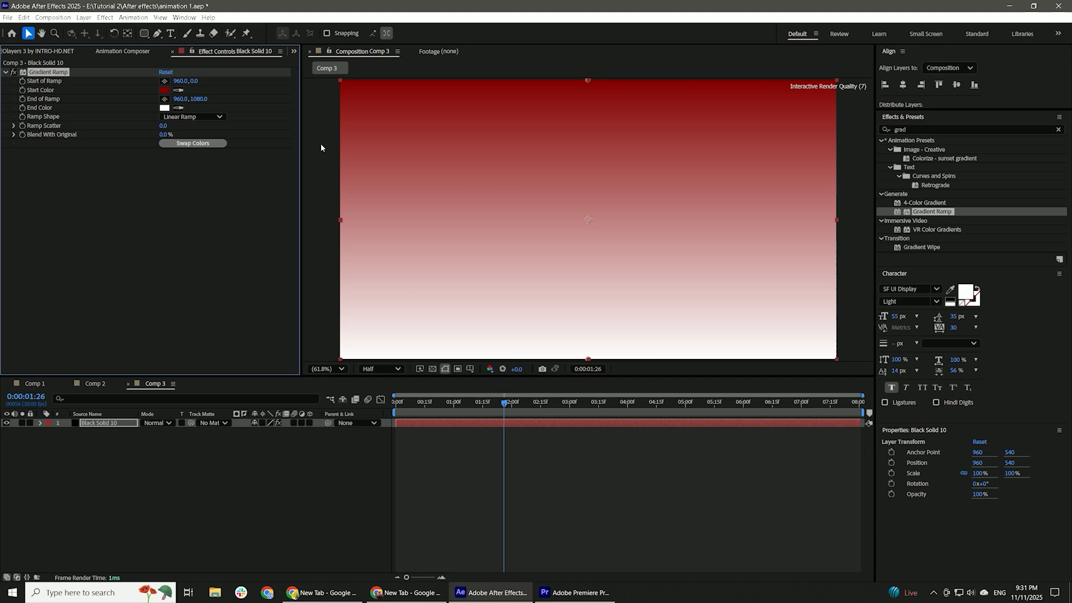
left_click(164, 107)
left_click(549, 336)
left_click(640, 232)
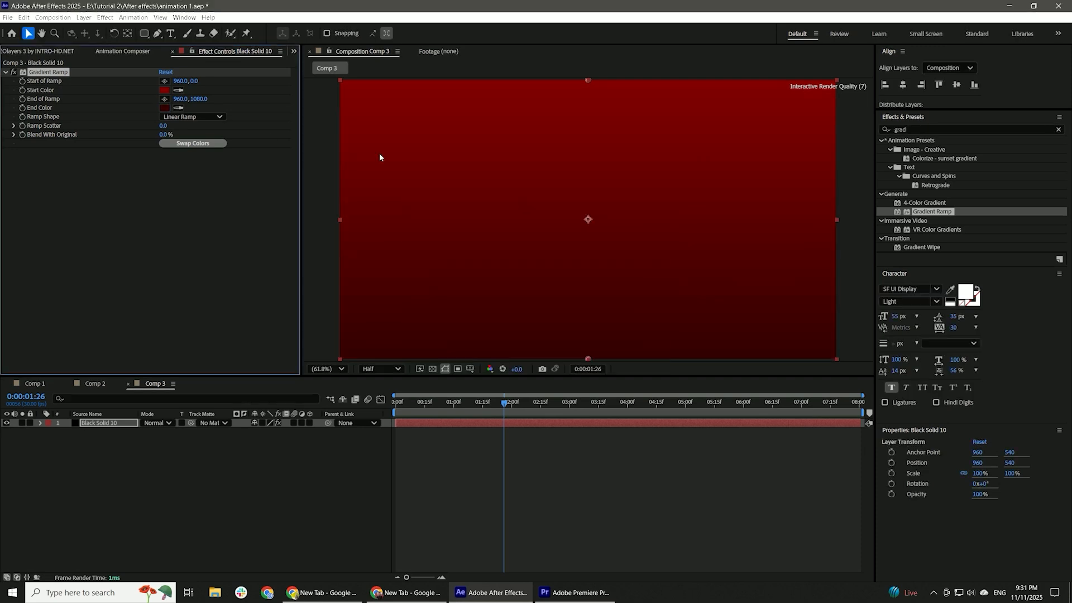
left_click(191, 138)
Apply Brightness & Contrast to the solid with brightness -65 and contrast 22.
double_click(918, 128)
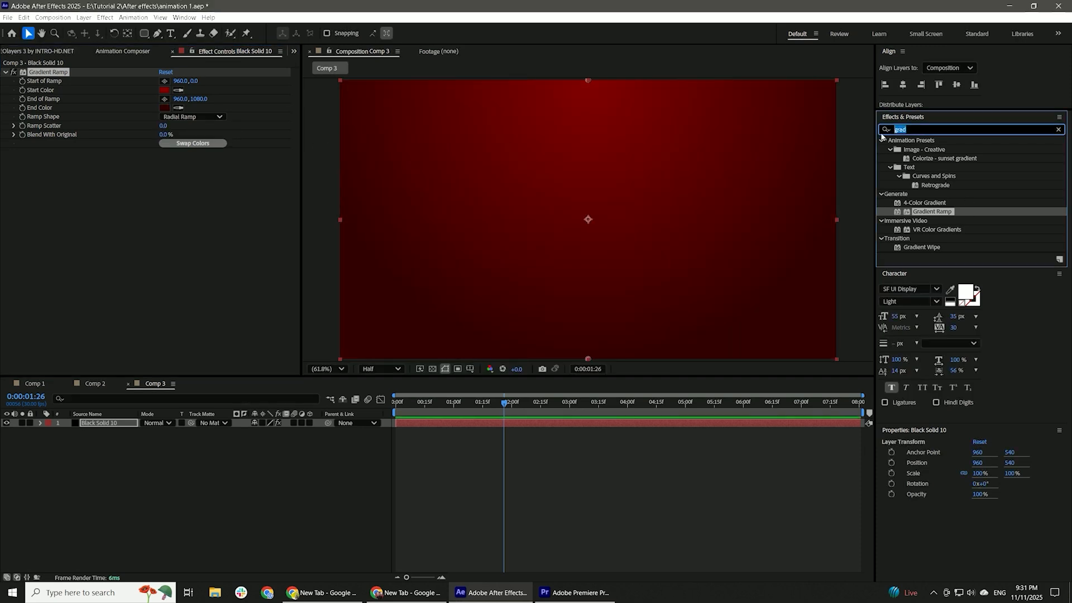
type("brigh")
left_click(935, 186)
left_click_drag(936, 186, 297, 172)
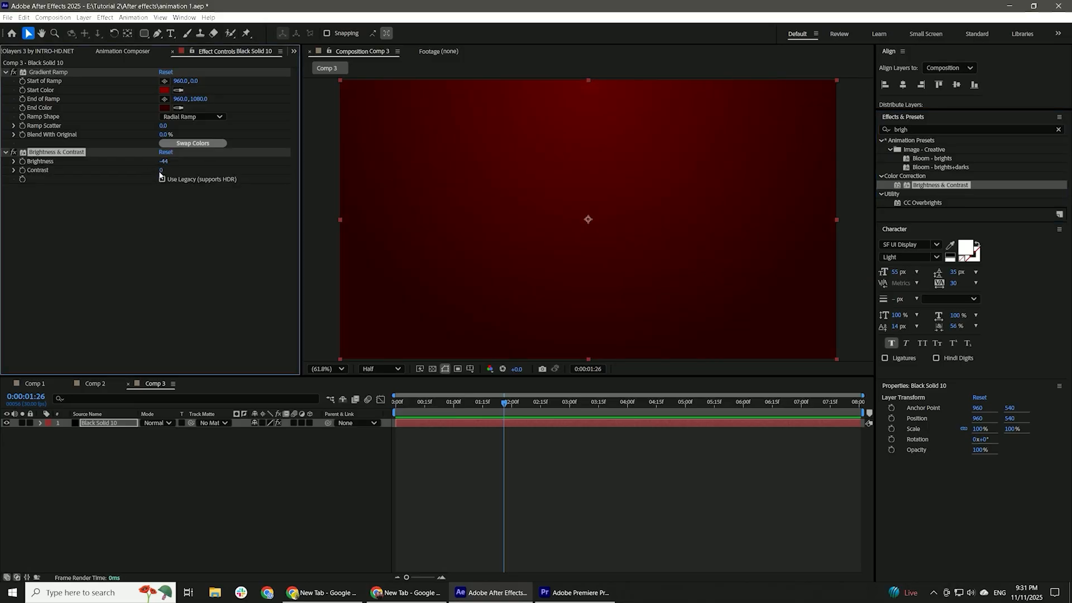
left_click_drag(165, 162, 140, 165)
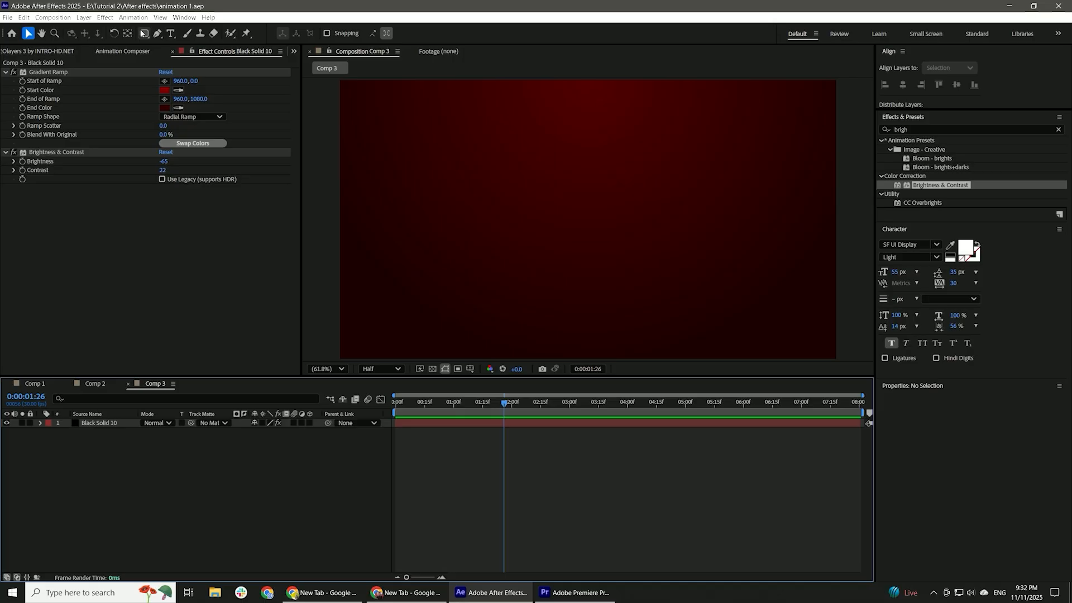
Draw a wide black rectangle without a stroke and align it horizontally centered at the top edge of the composition.
left_click(144, 34)
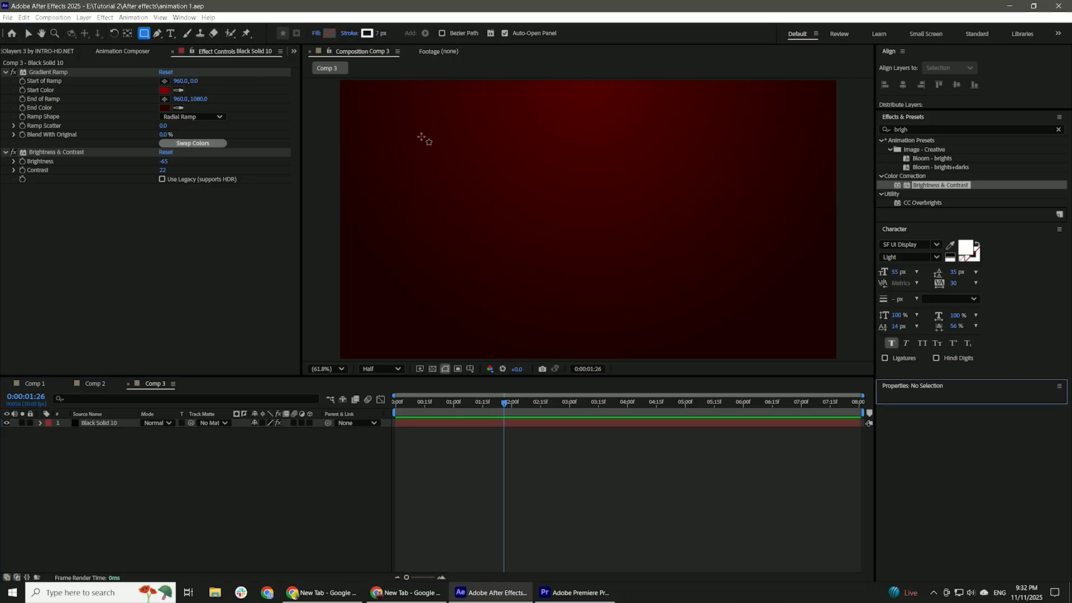
left_click_drag(399, 118, 876, 143)
key("u")
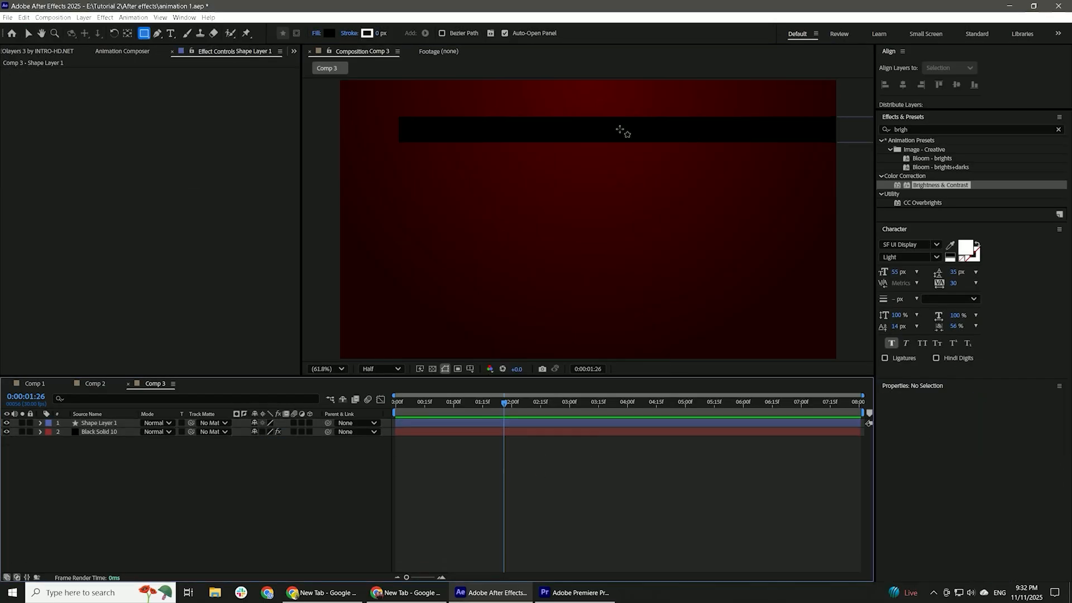
key("v")
left_click(622, 132)
left_click(903, 85)
left_click(938, 85)
Scale the black bar to 110% and align a duplicate of it with the bottom edge of the composition.
key("s")
left_click_drag(266, 431, 280, 441)
key("ctrl+d")
left_click(974, 85)
key("p")
left_click(432, 480)
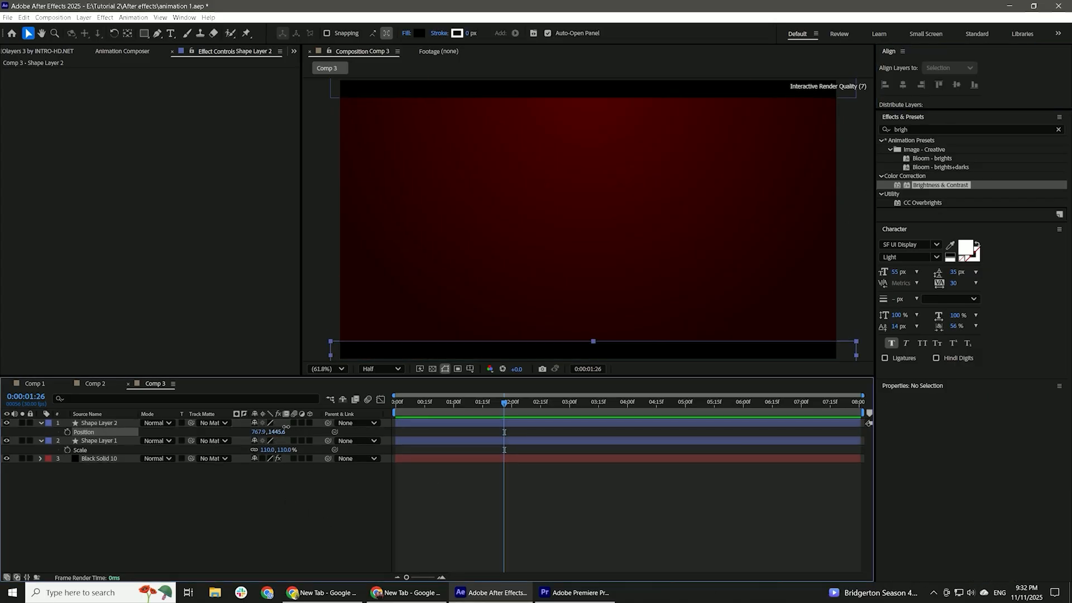
Keyframe both bars' positions so they slide in from off-screen, starting at Y 1590.6 for the lower and 107.5 for the upper bar.
key("u")
left_click(447, 424)
left_click(445, 432, "shift")
key("p")
left_click(435, 403)
left_click(410, 486)
left_click(67, 432)
left_click(409, 442, "shift")
left_click_drag(278, 433, 338, 432)
left_click(67, 450)
left_click(396, 402)
left_click(310, 487)
Ease both bars' position keyframes, reshape their speed curves in the Graph Editor, and preview the motion.
left_click_drag(456, 461, 386, 427)
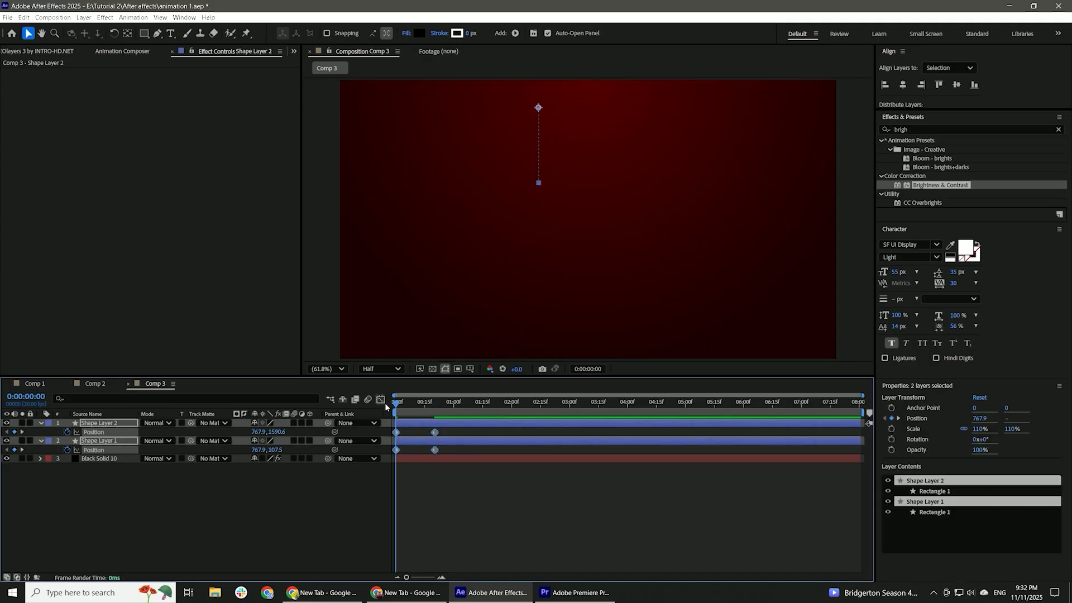
left_click(380, 399)
left_click_drag(398, 505, 412, 522)
left_click(381, 400)
left_click(451, 508)
key("space")
Slow the bars' slide-in by moving both end position keyframes to just after the 1-second mark.
key("space")
left_click_drag(445, 459, 428, 428)
left_click_drag(434, 450, 451, 455)
left_click(459, 491)
left_click(396, 403)
key("space")
key("space")
left_click_drag(458, 432, 464, 433)
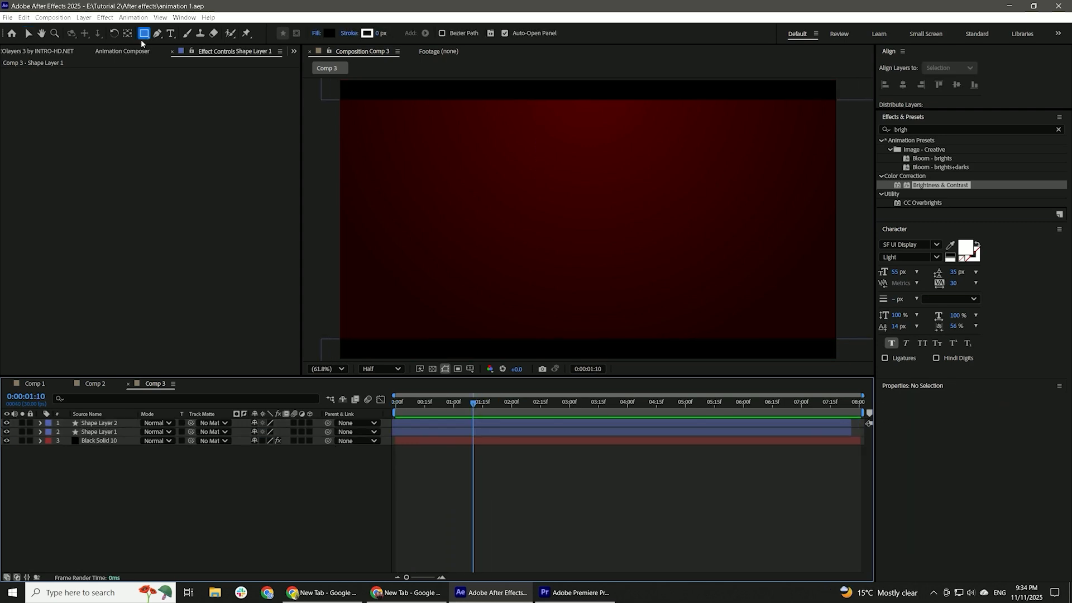
Draw a circle about 355 px across with fill D60000 and no stroke, and center it in the composition.
left_click(144, 36)
left_click(174, 56)
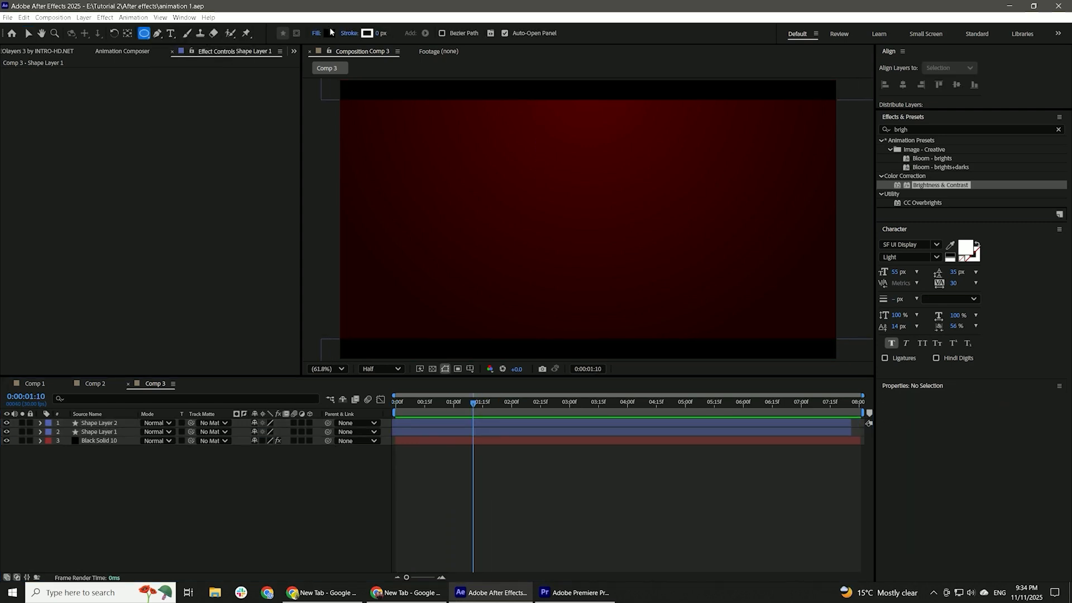
left_click(329, 32)
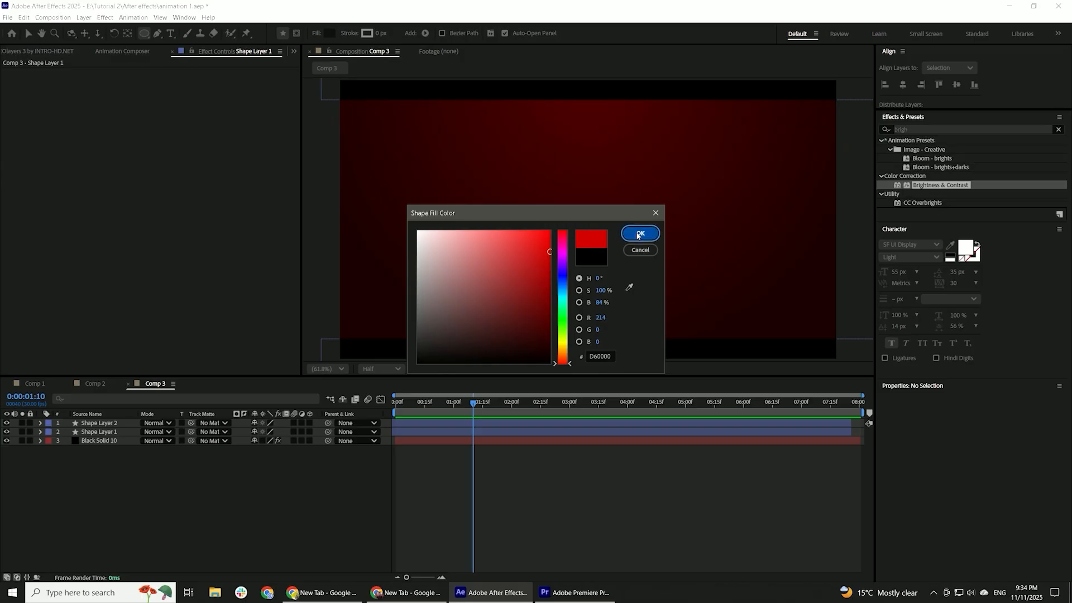
left_click(640, 234)
left_click_drag(564, 210, 620, 273)
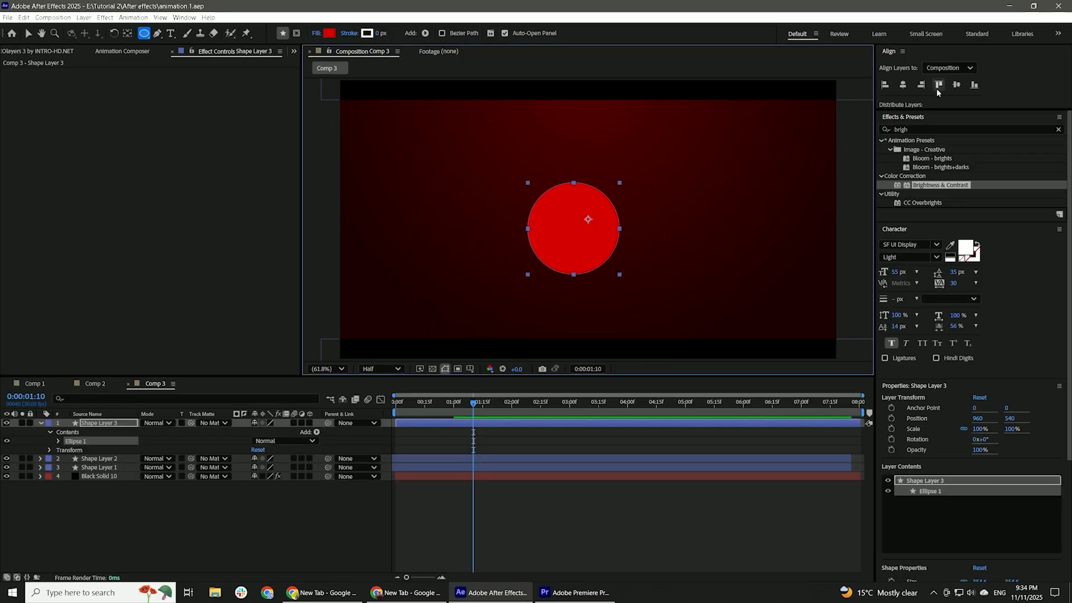
left_click(904, 85)
left_click(956, 84)
key("v")
Add a Gradient Overlay layer style to the circle and change the gradient's white stop to dark red A40000.
right_click(433, 424)
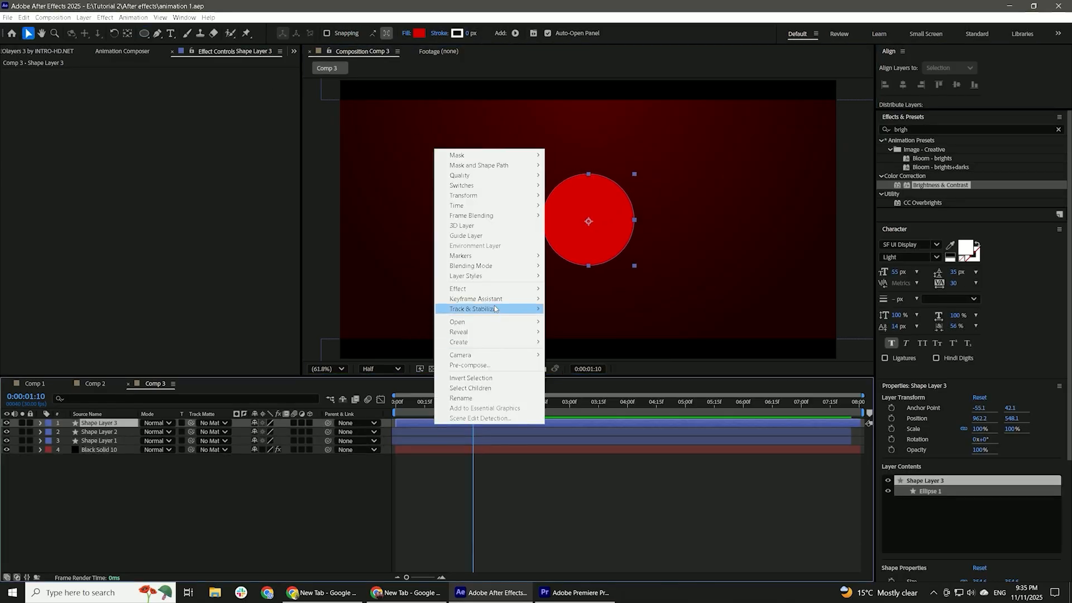
mouse_move(491, 275)
left_click(588, 379)
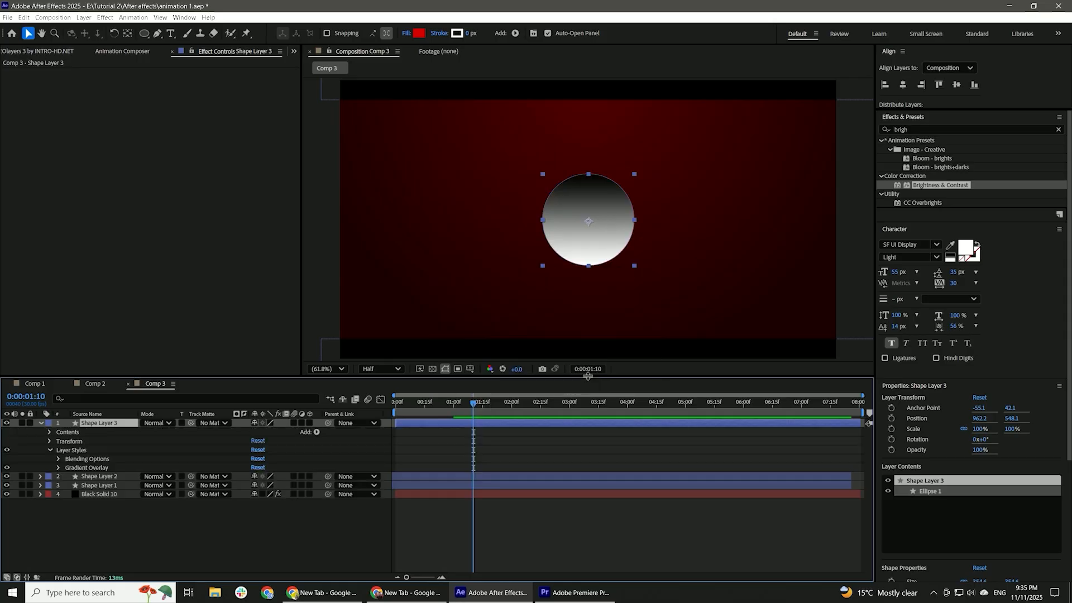
left_click(59, 468)
left_click(269, 495)
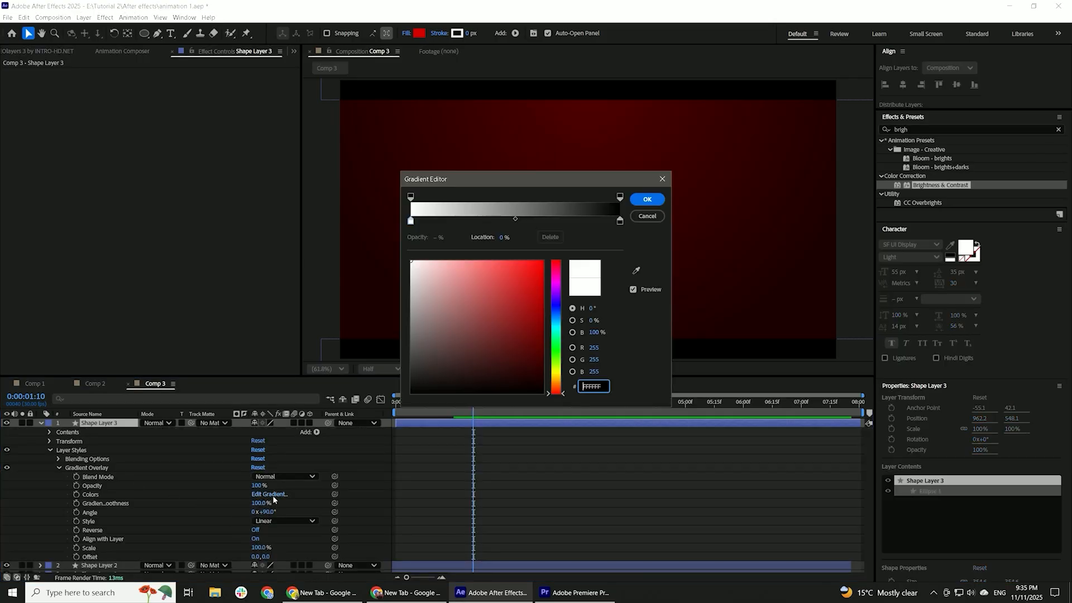
left_click(545, 305)
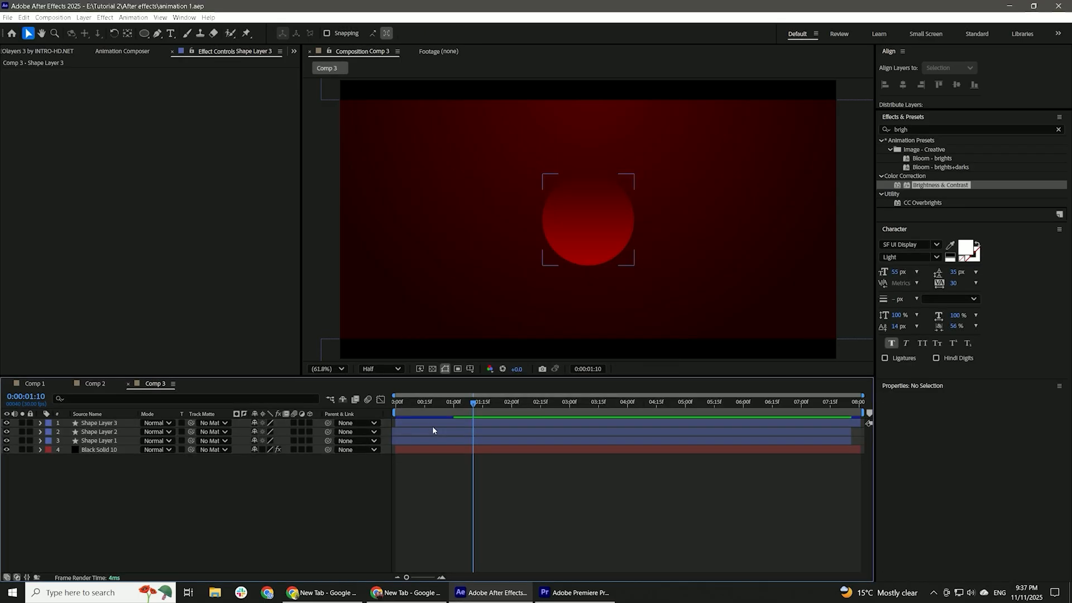
Add a Bevel and Emboss layer style to the circle with size 100 and depth 40%.
right_click(432, 426)
mouse_move(489, 277)
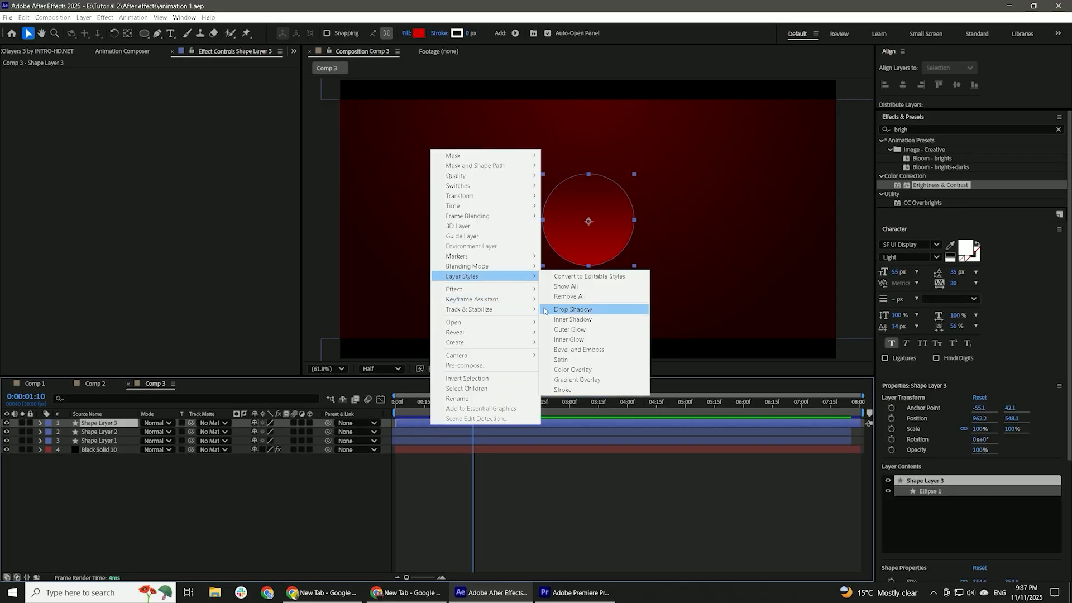
left_click(577, 350)
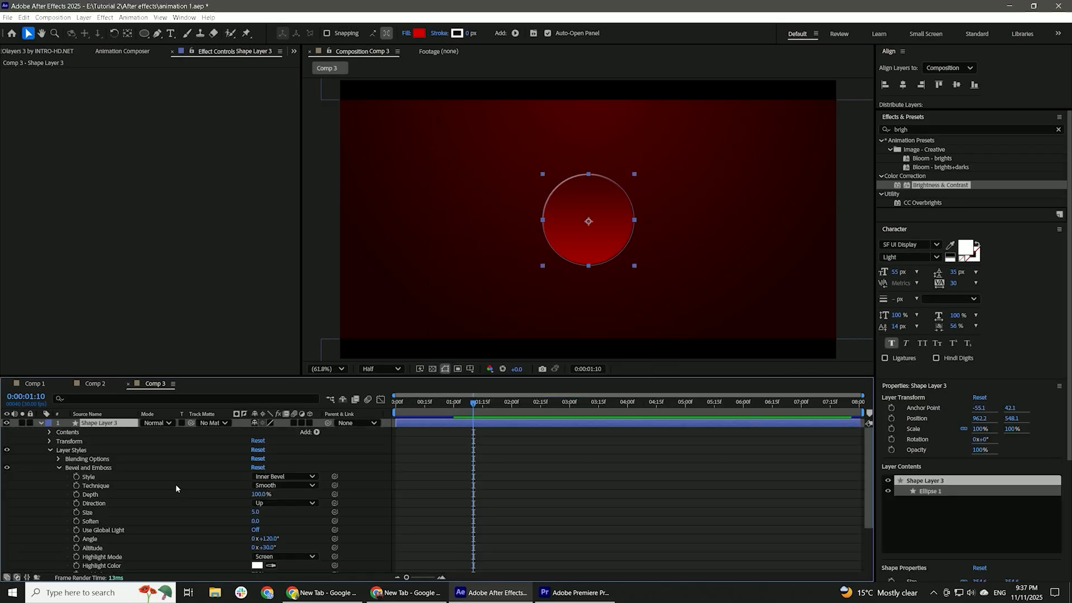
scroll(252, 461, "down", 5)
left_click(253, 444)
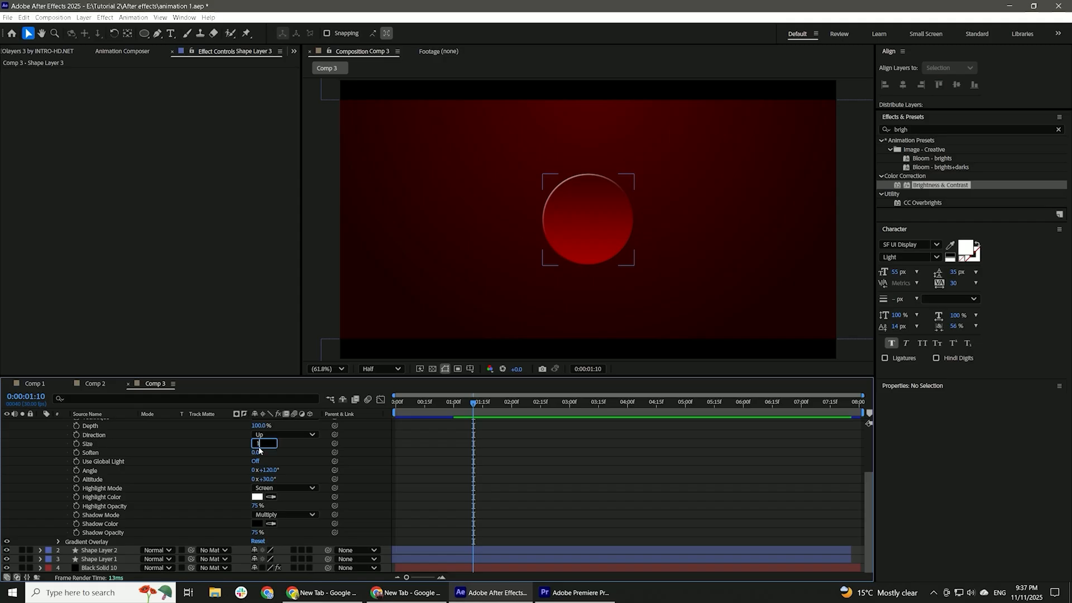
left_click(218, 458)
scroll(217, 456, "up", 3)
left_click(260, 494)
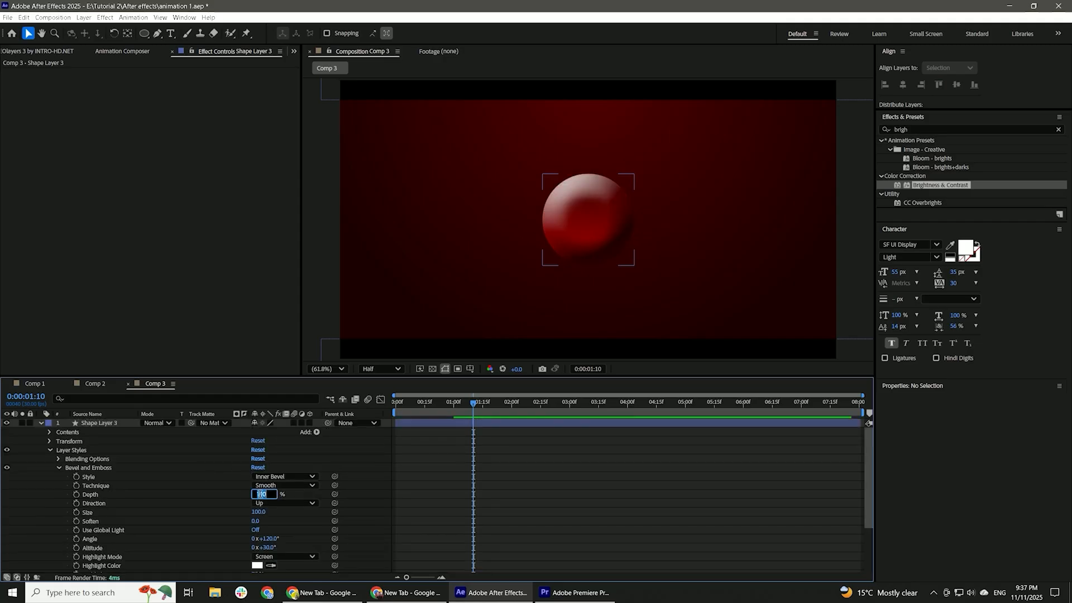
type("40")
Add an Inner Glow layer style to the circle with choke 30% and size 50.
right_click(463, 144)
left_click(586, 337)
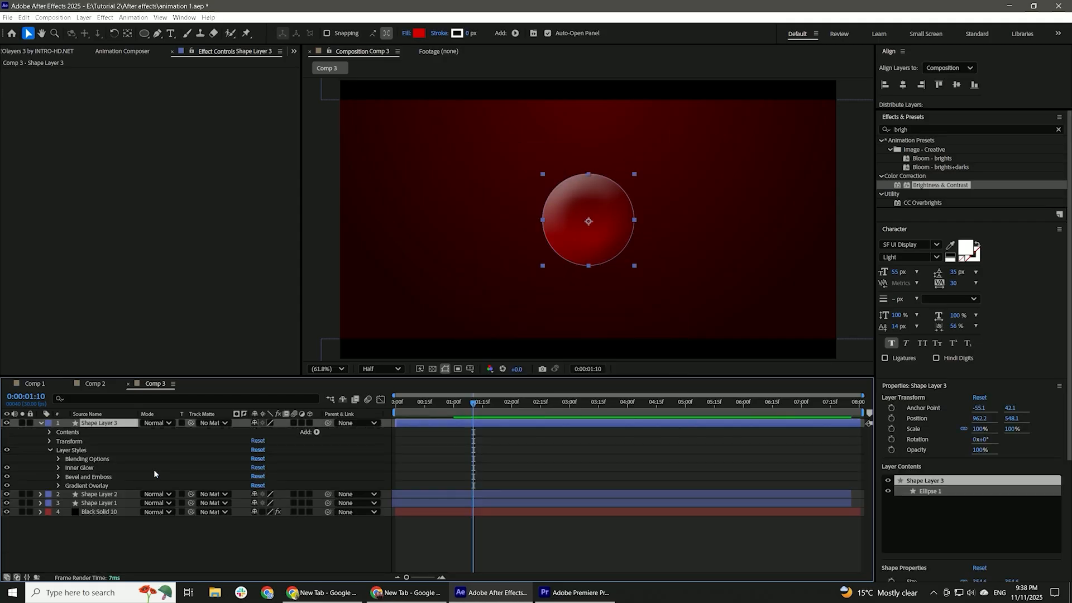
scroll(256, 500, "down", 3)
type("3")
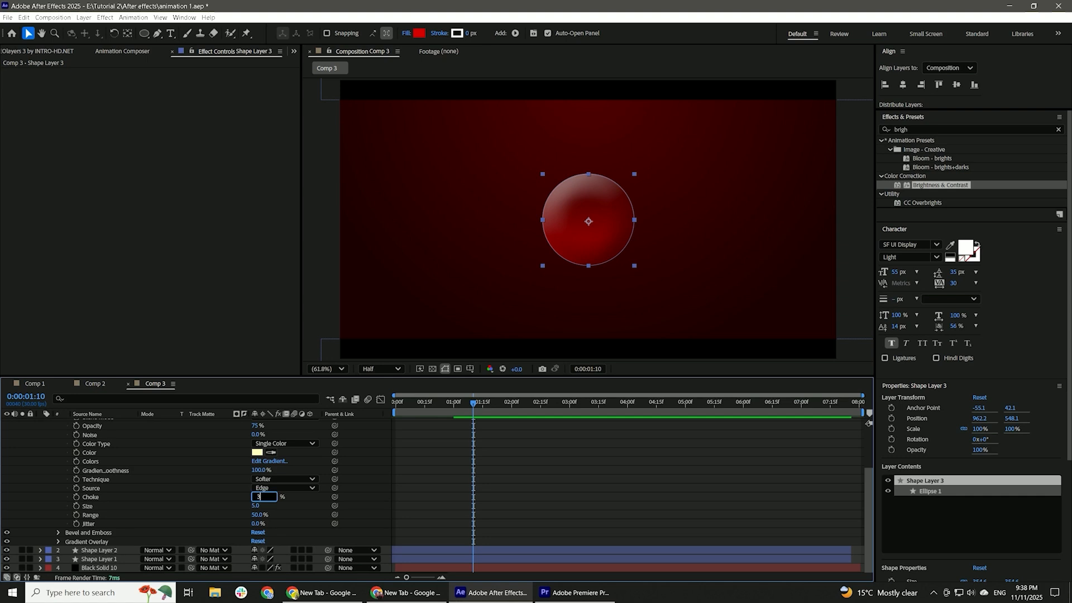
type("0")
key("Return")
Change the circle's Inner Glow color to bright red.
left_click(257, 452)
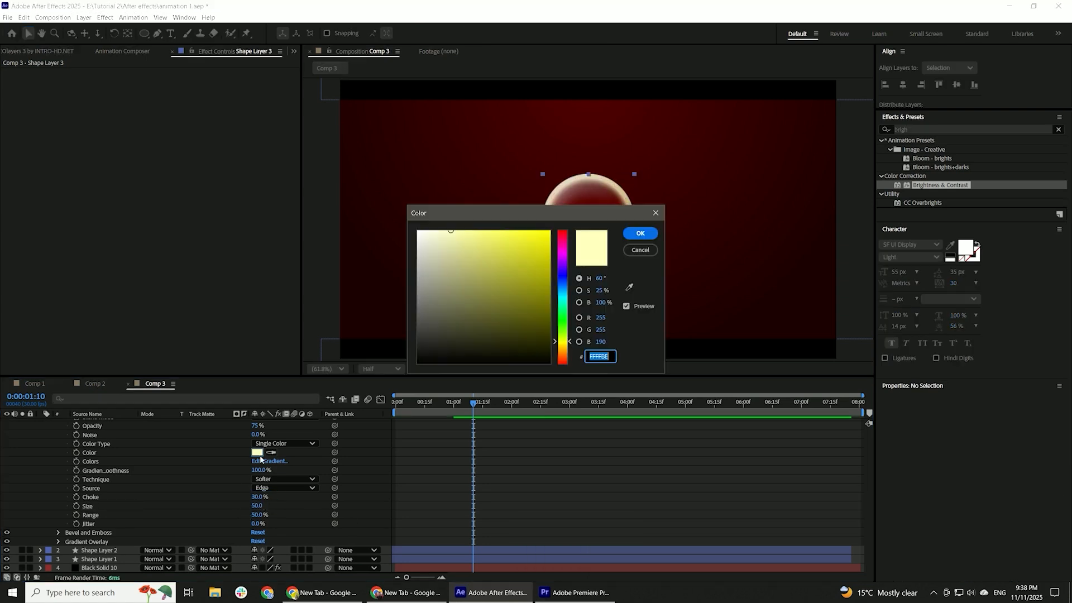
left_click(549, 231)
left_click(568, 235)
left_click(640, 233)
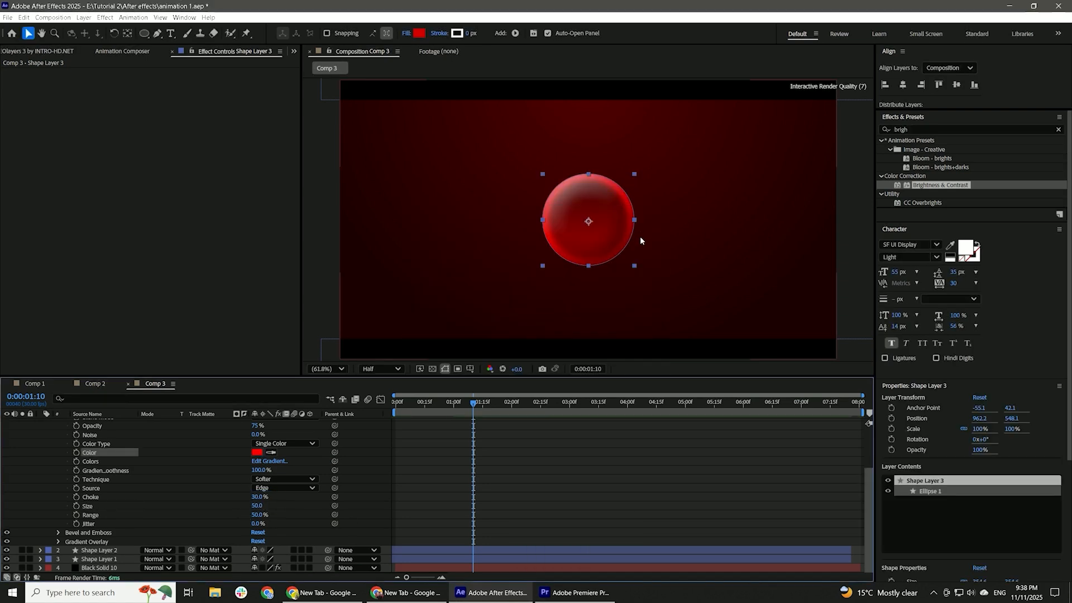
Keyframe the circle's position to rise from below the frame to the center, and place its layer beneath both bar layers.
key("alt+shift+p")
left_click(412, 410)
left_click_drag(417, 410, 505, 432)
left_click(433, 409)
left_click_drag(276, 431, 689, 434)
left_click(614, 502)
left_click_drag(106, 423, 107, 455)
Ease the circle's position keyframes by reshaping their speed curve in the Graph Editor, and preview the rise.
left_click(380, 400)
left_click_drag(401, 463, 377, 533)
left_click_drag(429, 434, 618, 540)
left_click(381, 399)
left_click(318, 531)
left_click_drag(407, 467, 525, 445)
left_click(381, 399)
left_click_drag(440, 458, 445, 523)
left_click_drag(502, 458, 460, 524)
left_click(381, 399)
key("space")
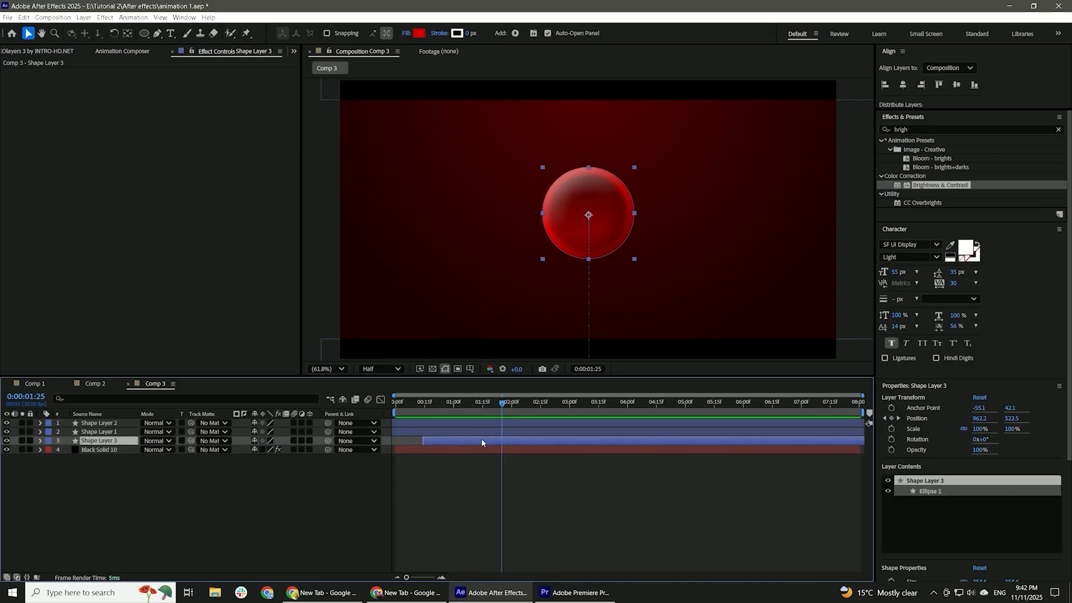
Keyframe the circle's scale to grow to 142% at 0:00:04:00.
key("s")
left_click(627, 402)
left_click_drag(269, 450, 311, 451)
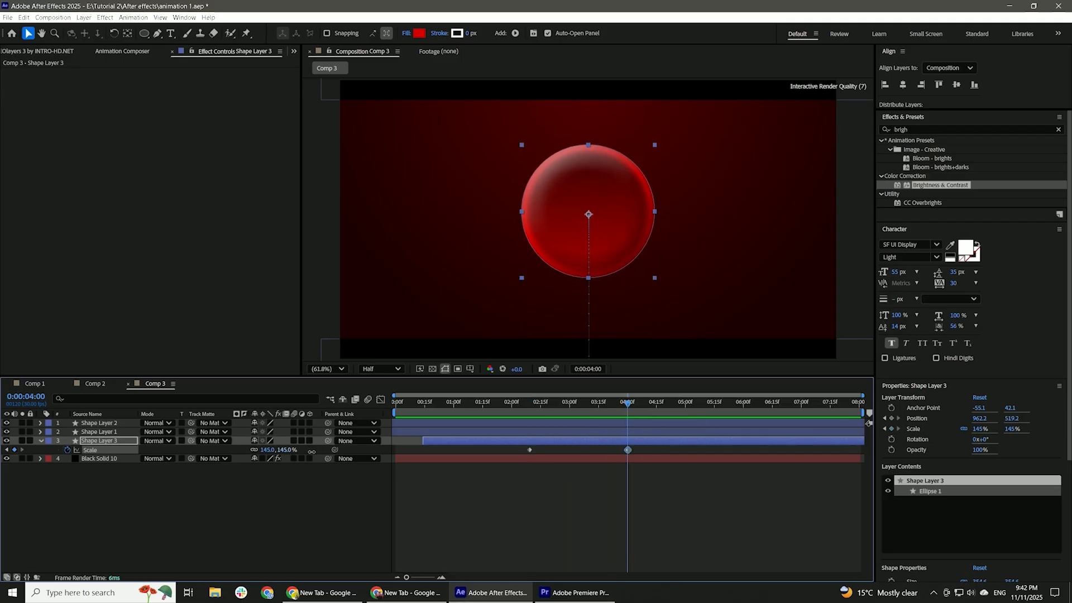
Shape the circle's scale speed graph into a smooth peak between its two keyframes, and preview the growth.
left_click(380, 399)
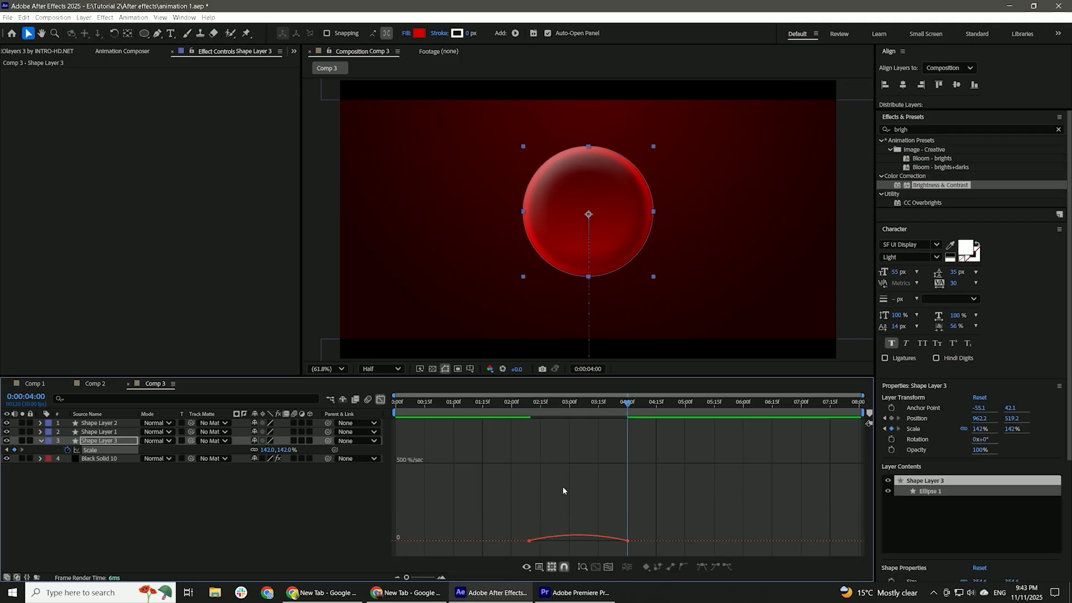
left_click_drag(591, 458, 520, 473)
left_click_drag(595, 460, 583, 460)
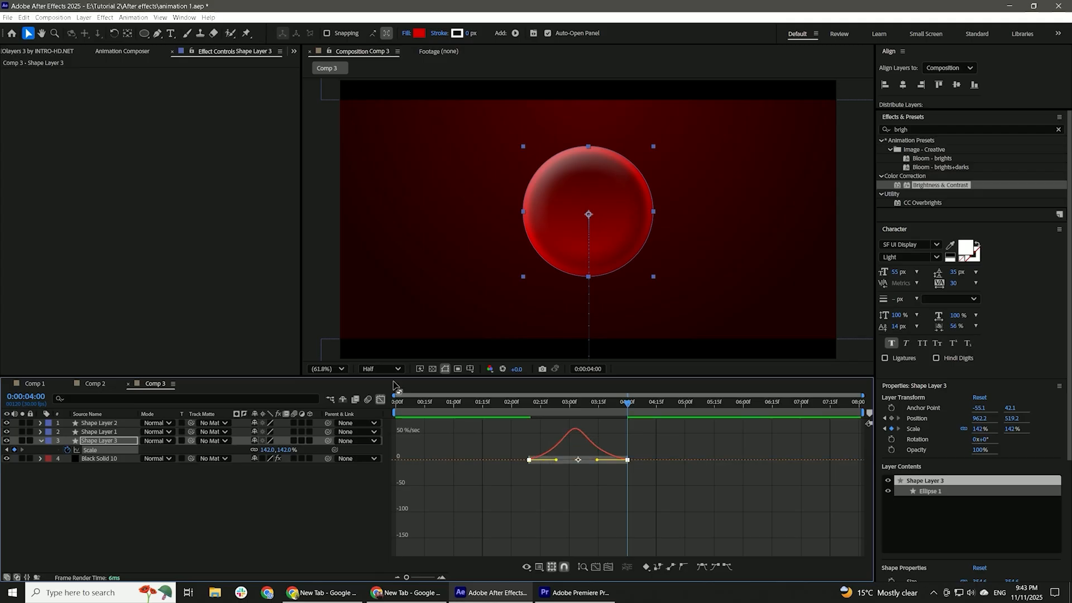
left_click(381, 399)
left_click(521, 402)
left_click(593, 507)
key("space")
key("space")
Duplicate the circle layer, delete the duplicate's layer styles, and move it beneath the original circle.
left_click(583, 440)
key("ctrl+d")
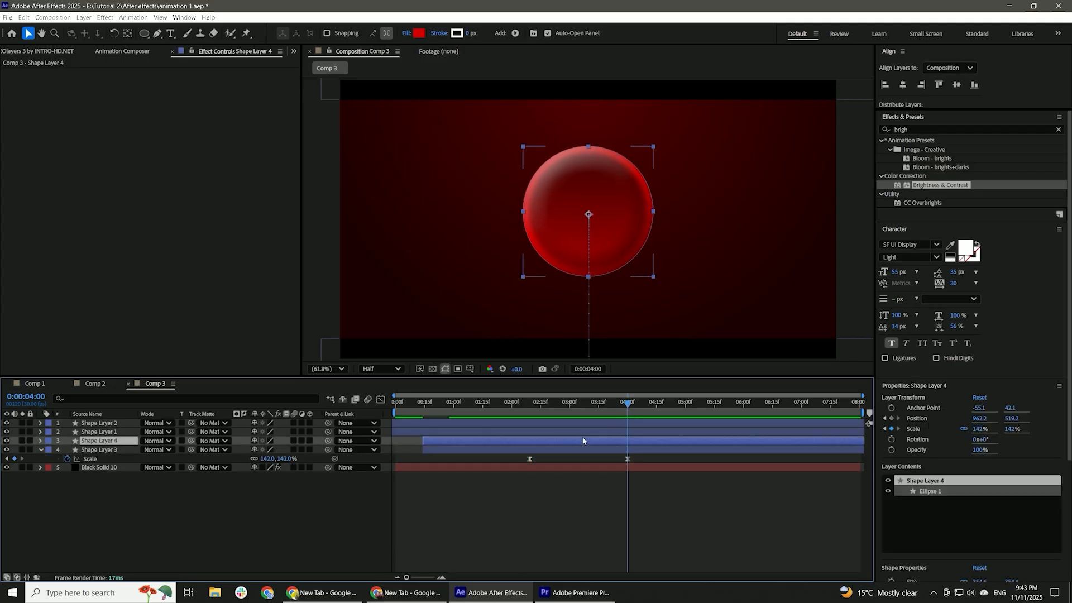
left_click(41, 441)
key("Delete")
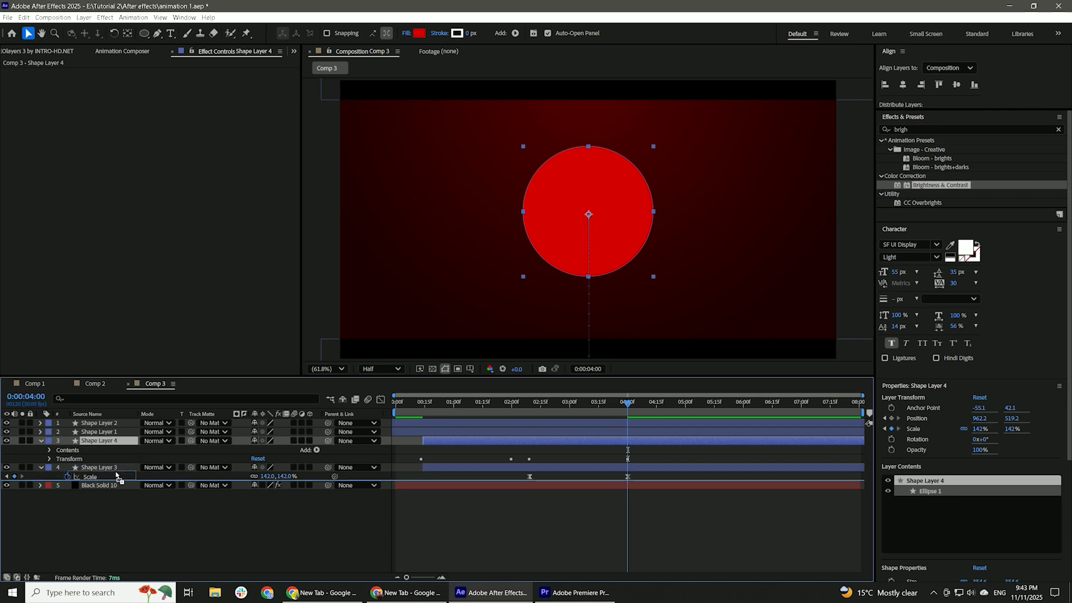
left_click_drag(116, 473, 116, 474)
Give the duplicated circle a 4 px white stroke and set its fill to none.
left_click(468, 34)
type("4")
left_click(407, 33)
left_click(479, 268)
left_click(548, 325)
left_click(581, 442)
left_click_drag(285, 450, 297, 450)
key("ctrl+z")
Set the white ring's scale to 180% at 0:00:04:00 and pre-compose its layer.
left_click(604, 458)
key("s")
right_click(601, 457)
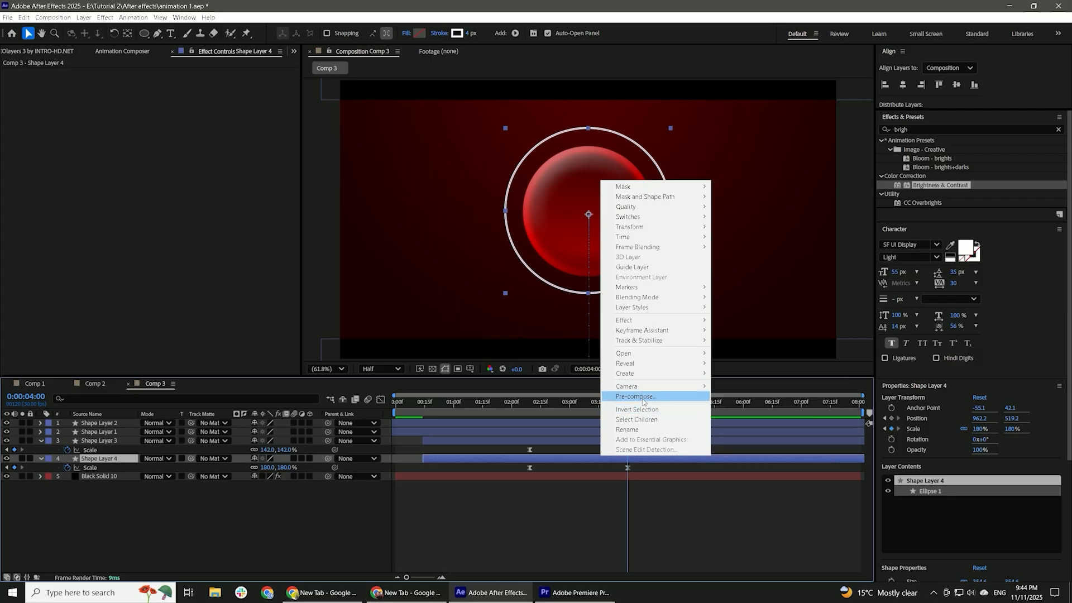
left_click(635, 397)
key("Return")
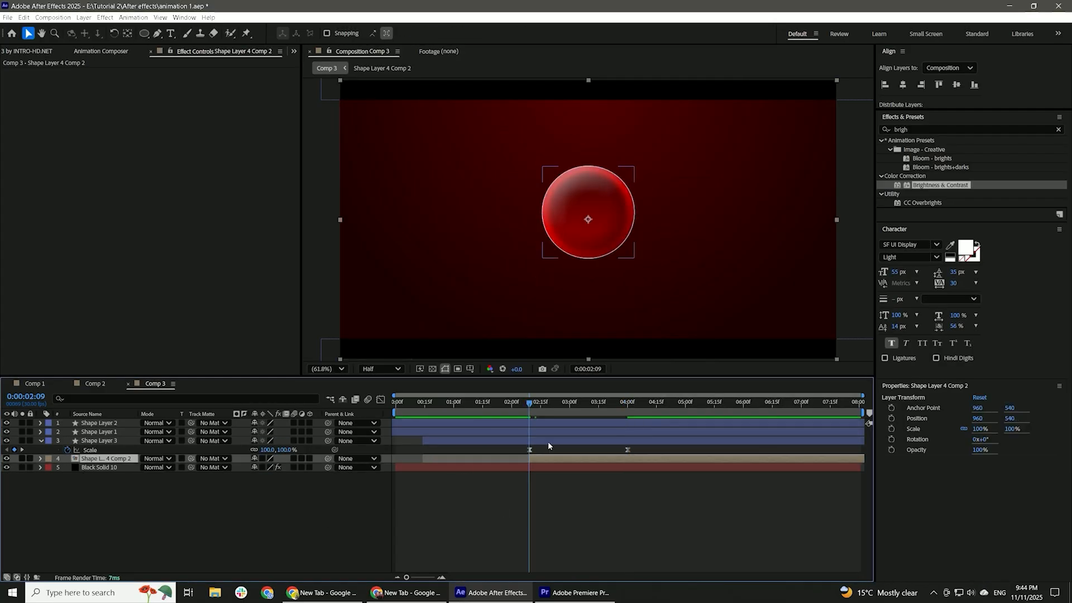
Keyframe the pre-composed ring's opacity to fade in from 0:00:02:09, and smooth the fade in its graph.
key("t")
left_click(610, 402)
left_click(531, 403)
left_click_drag(257, 467, 193, 467)
left_click_drag(628, 473, 473, 432)
left_click(380, 399)
left_click_drag(541, 447, 558, 486)
Draw a wide elliptical mask on the pre-composed ring, covering the upper half of the sphere and ring.
left_click(143, 33)
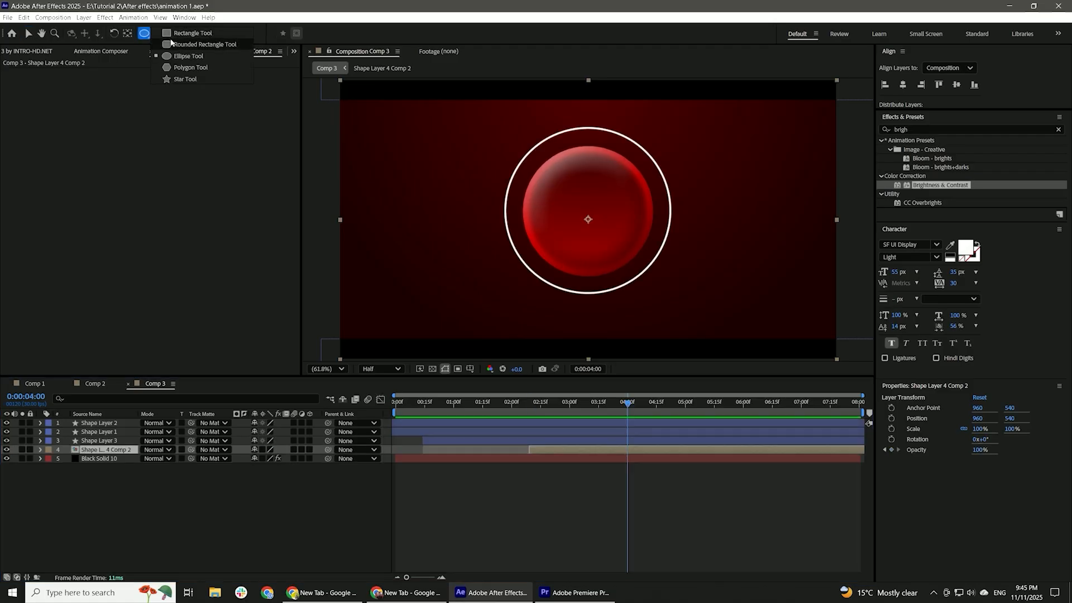
mouse_move(419, 102)
left_mouse_down()
mouse_move(674, 199)
mouse_move(778, 206)
mouse_move(773, 221)
left_mouse_up()
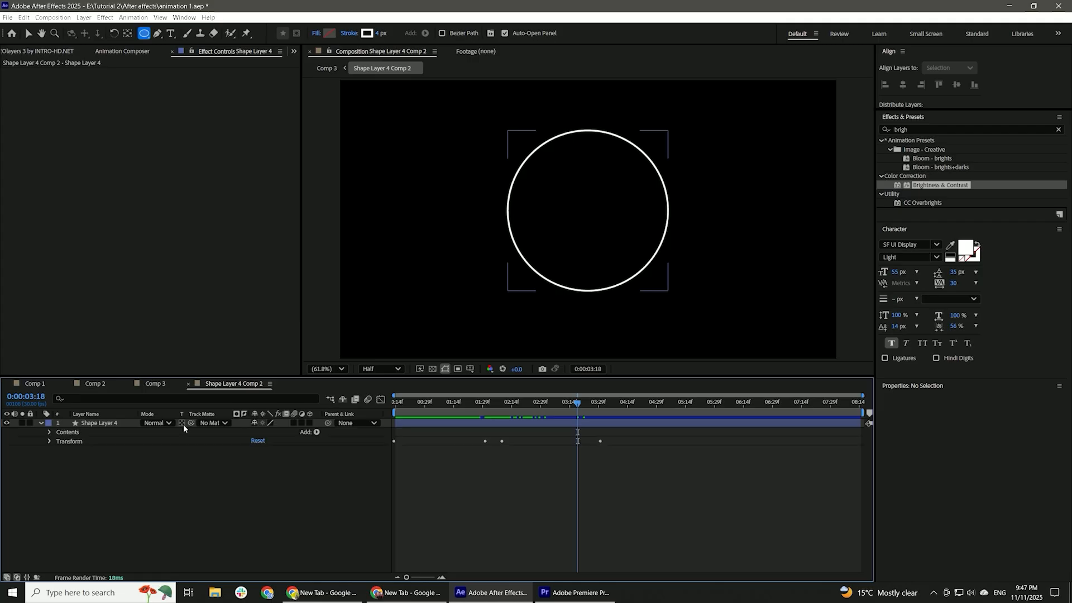
Add Trim Paths to the ring inside its pre-composition with Offset 90° and Start 50%, and keyframe its End value.
left_click(317, 433)
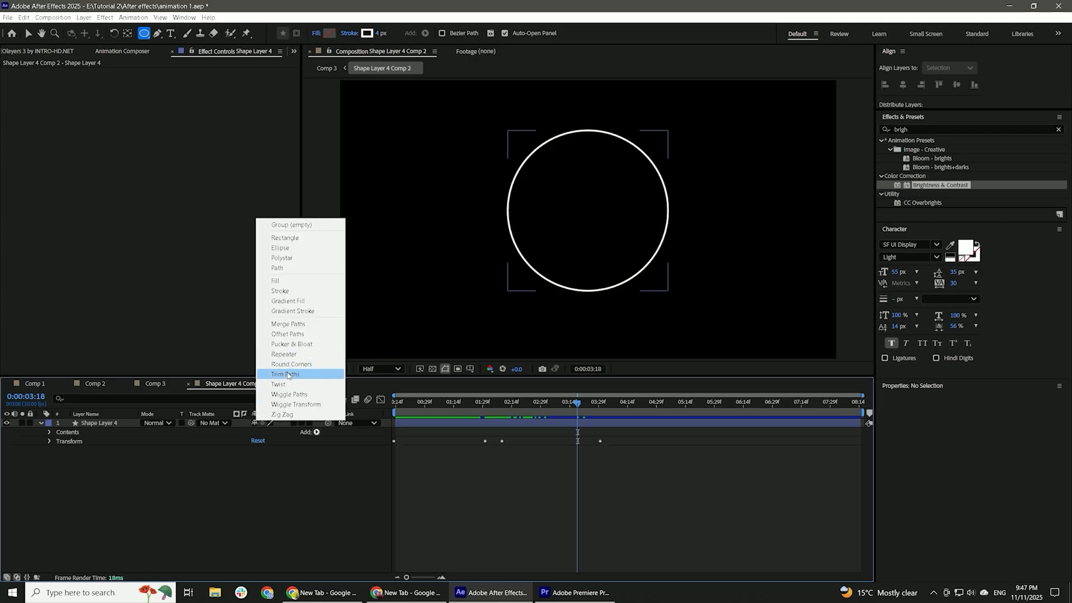
left_click(287, 375)
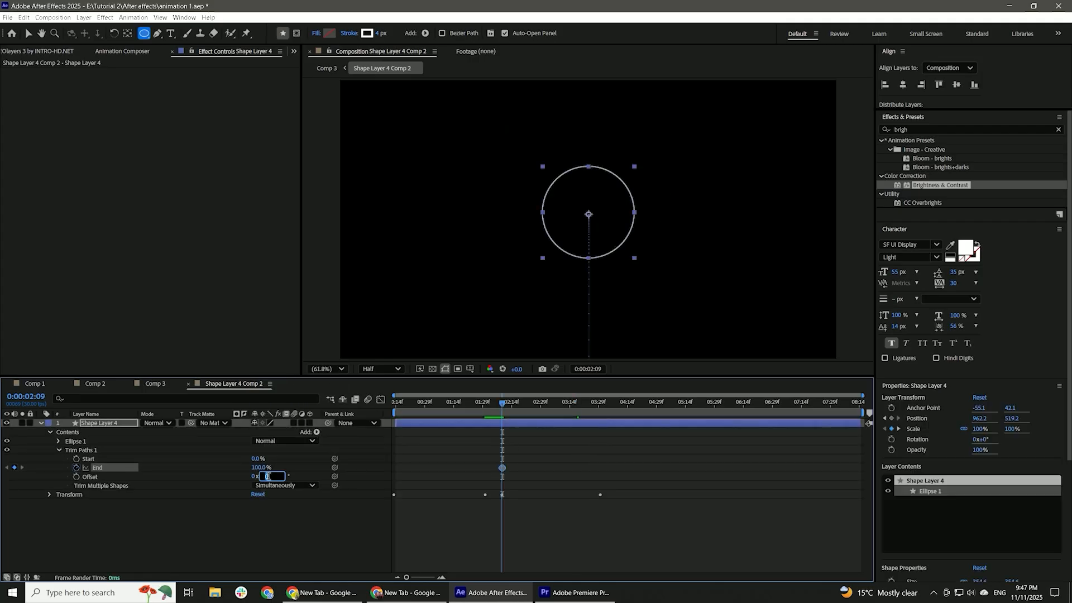
type("90")
key("Return")
left_click_drag(502, 403, 603, 411)
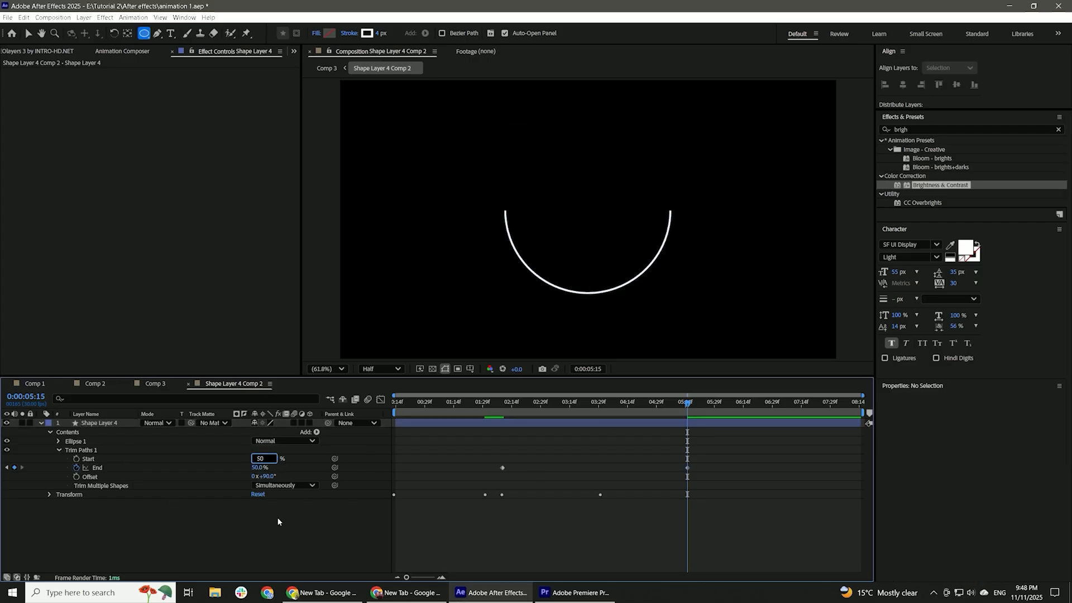
Ease the Trim Paths End keyframes in the graph so the arc draws to 100% by 0:00:05:15.
left_click_drag(720, 477, 718, 558)
left_click(380, 400)
scroll(591, 505, "up", 2)
scroll(586, 500, "down", 2)
key("F9")
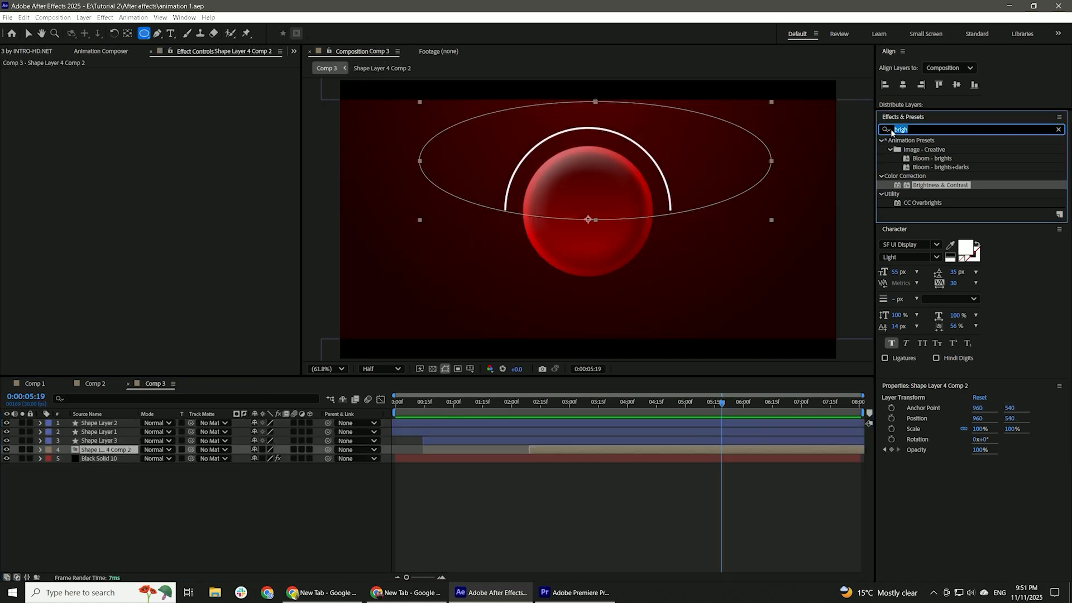
Apply the Deep Glow 2 effect to the pre-composed arc in Comp 3.
type("deep g")
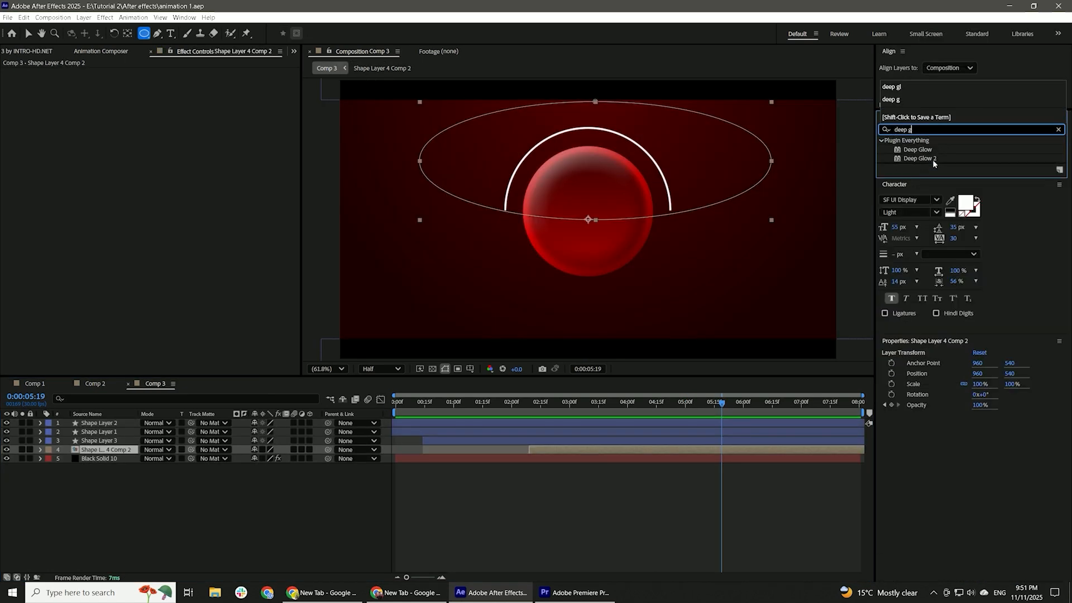
double_click(933, 159)
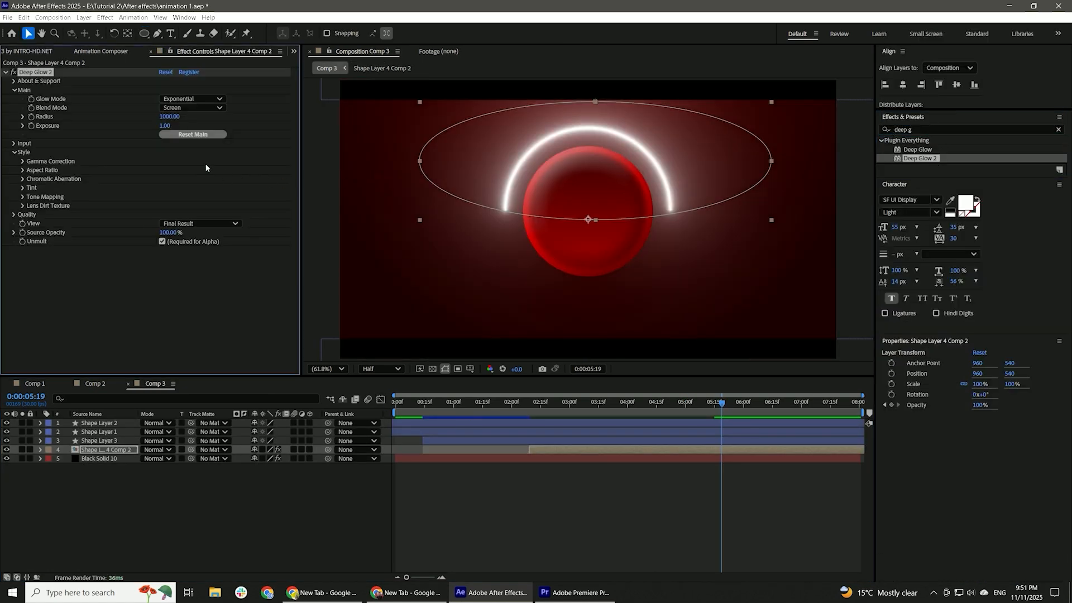
left_click(115, 324)
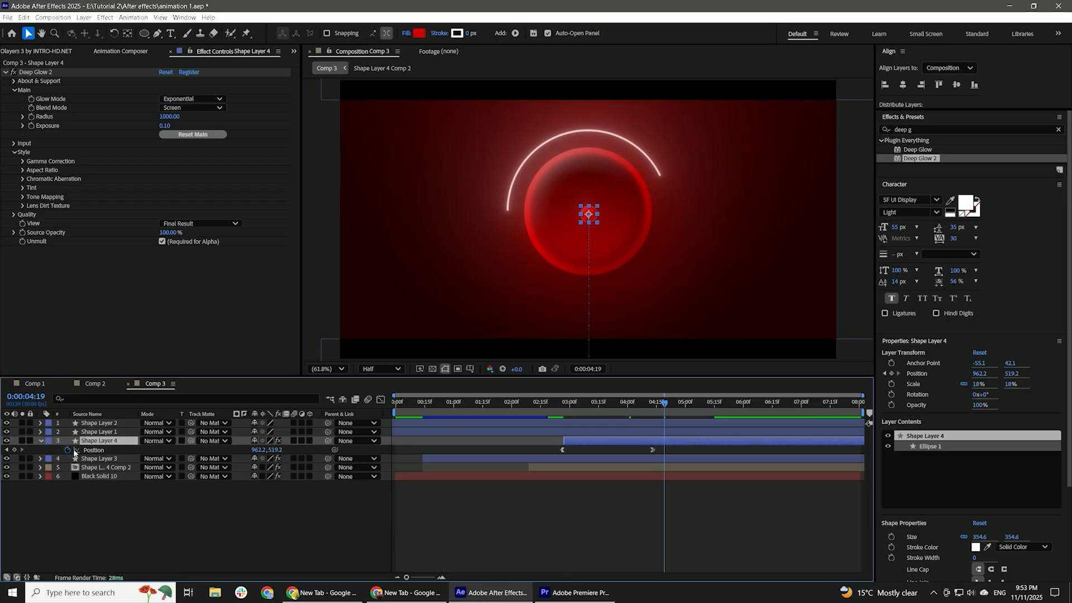
Start the small circle's layer at about 0:00:03:18 and place it, without position keyframes, on the arc's left end.
left_click(603, 411)
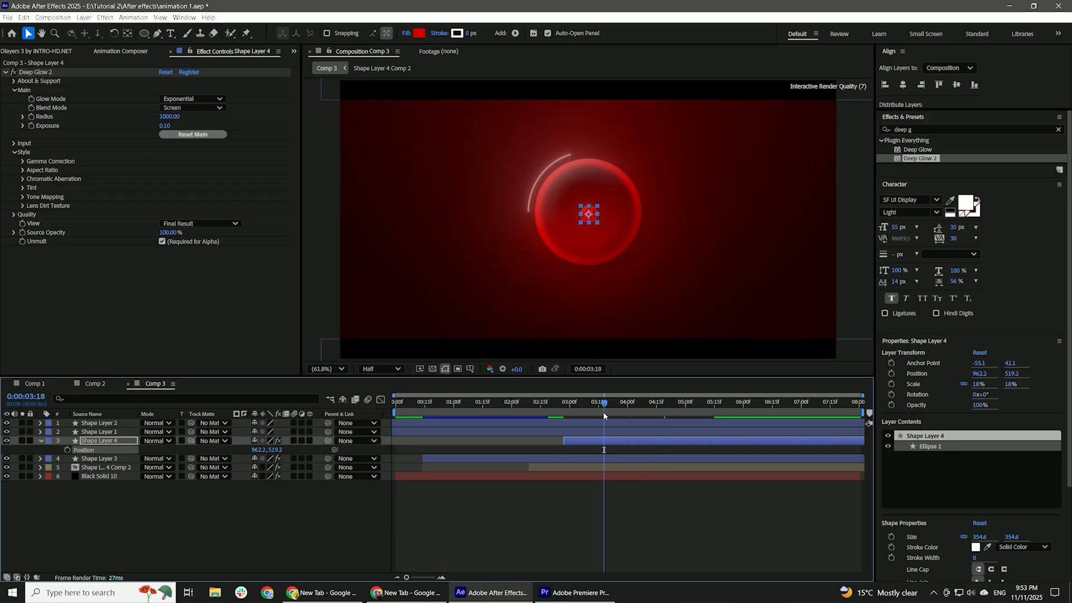
left_click_drag(599, 441, 625, 443)
left_click(625, 411)
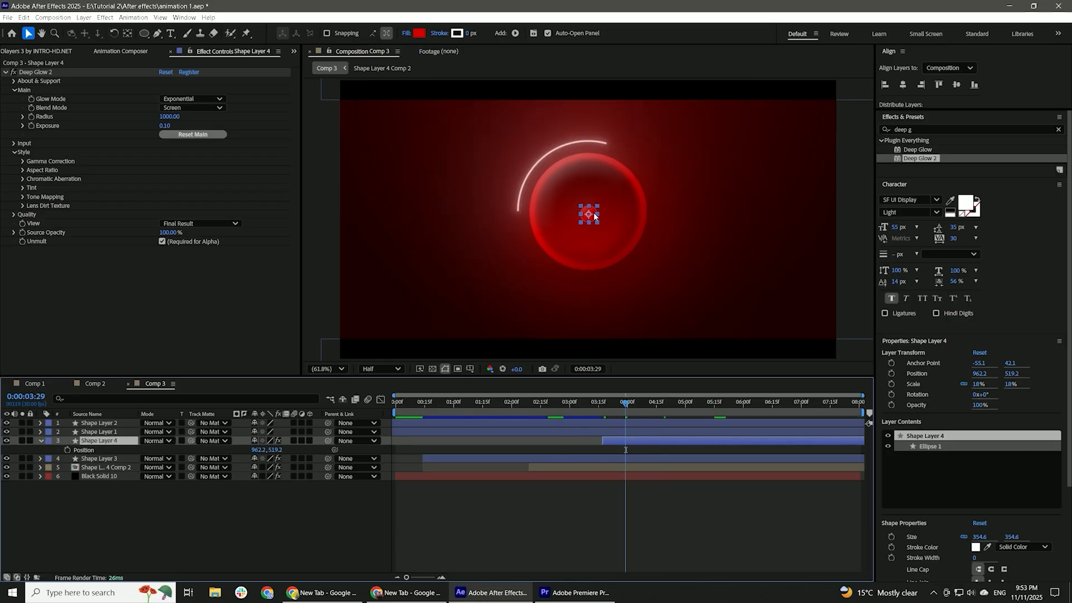
left_click_drag(594, 216, 584, 219)
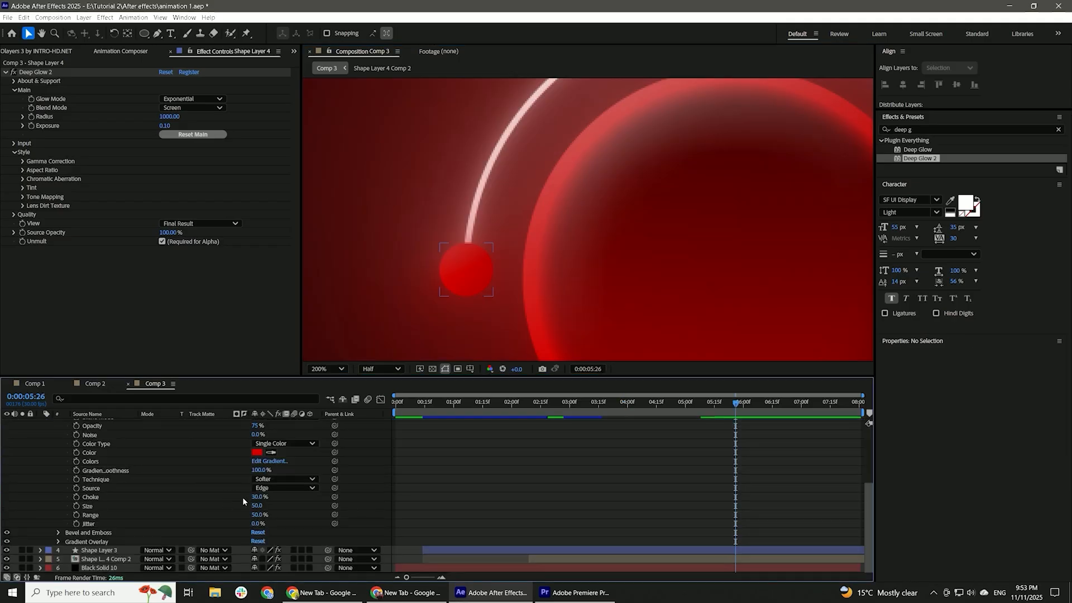
Set the small circle's inner glow to Choke 0% and Size 40.
left_click(257, 506)
left_click(552, 475)
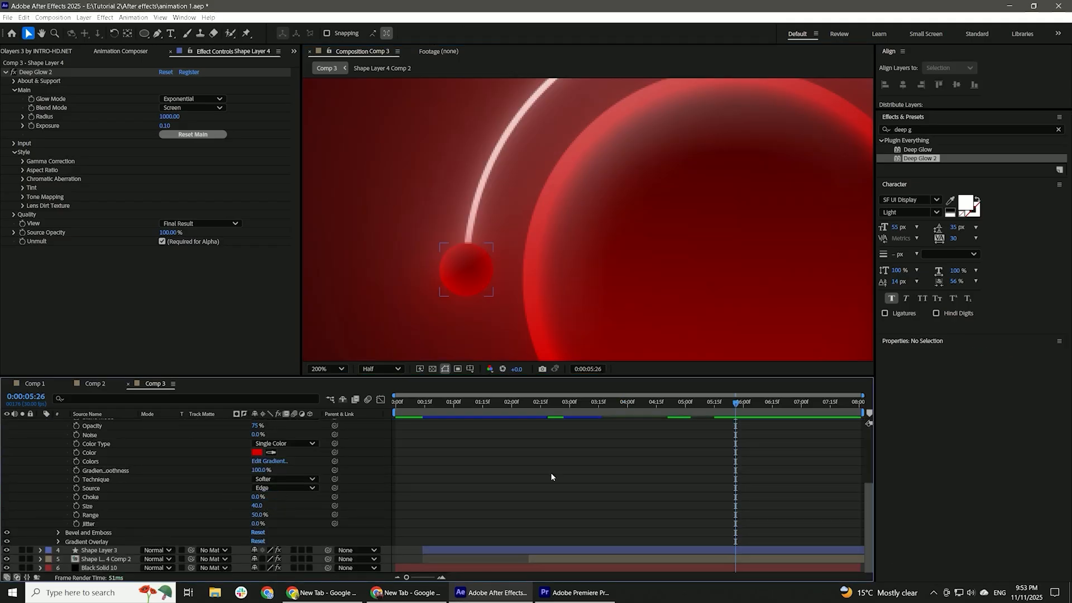
scroll(111, 465, "up", 4)
left_click(40, 441)
Duplicate the small circle four times and space the copies along the arc up to its right end.
left_click(645, 441)
key("ctrl+d")
scroll(625, 203, "down", 2)
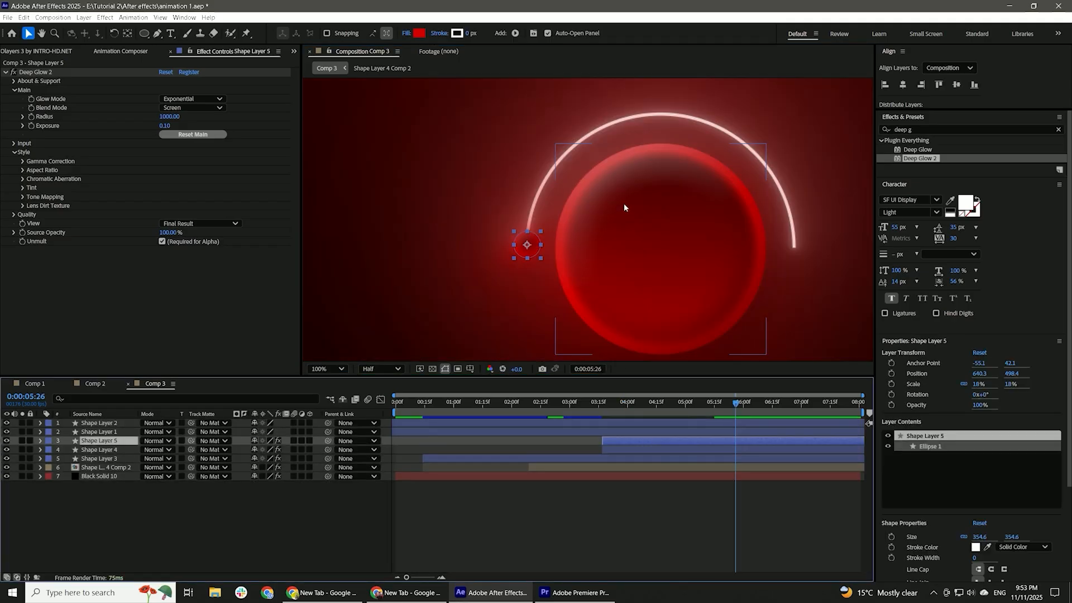
key("ctrl+d")
left_click_drag(528, 194, 544, 184)
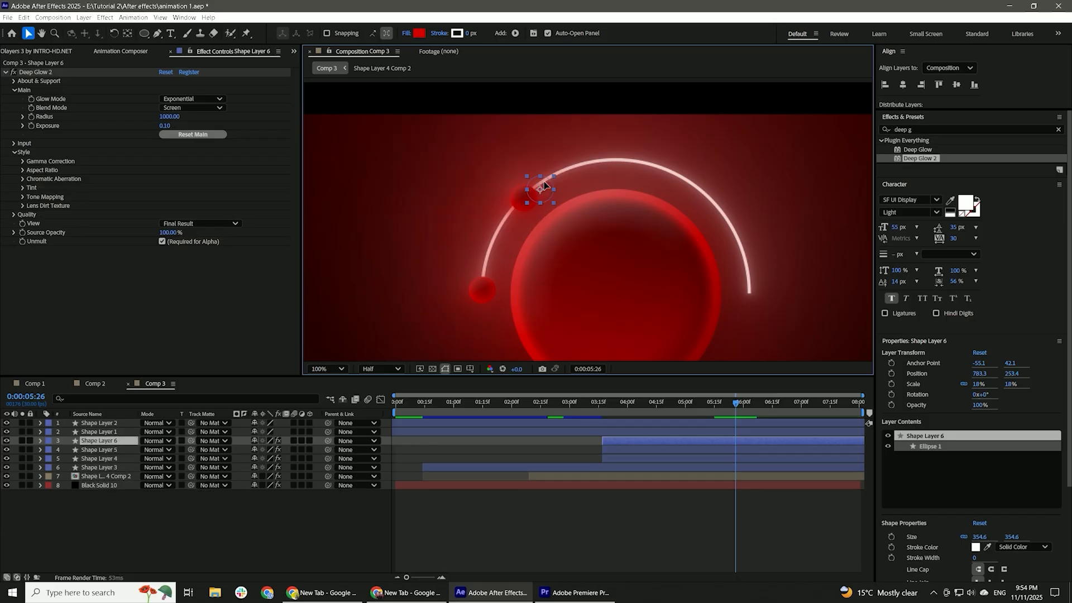
key("ctrl+d")
left_click_drag(613, 161, 685, 177)
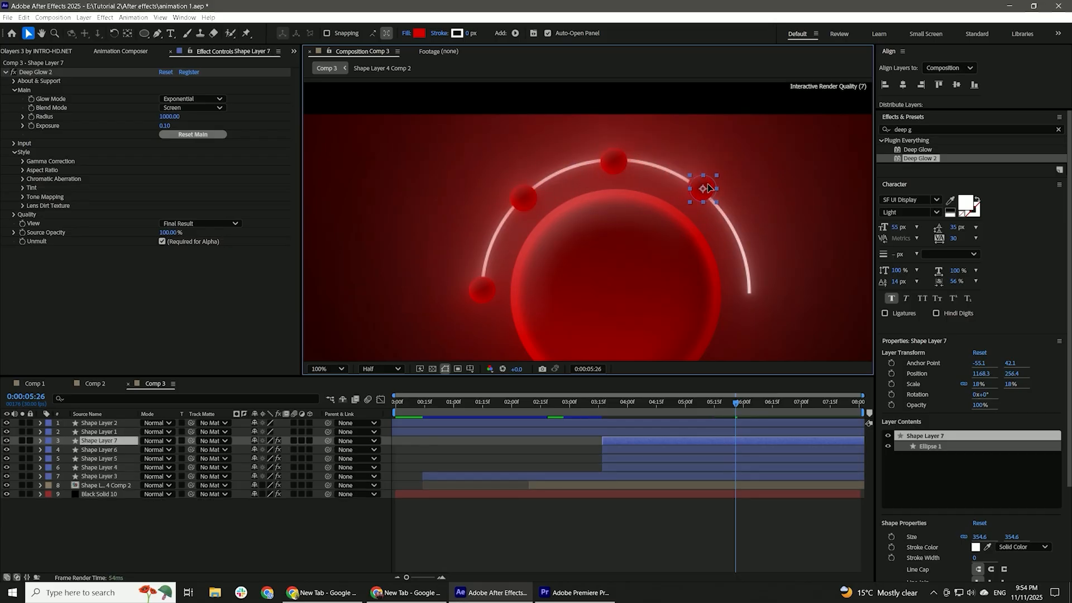
key("ctrl+d")
left_click(709, 193)
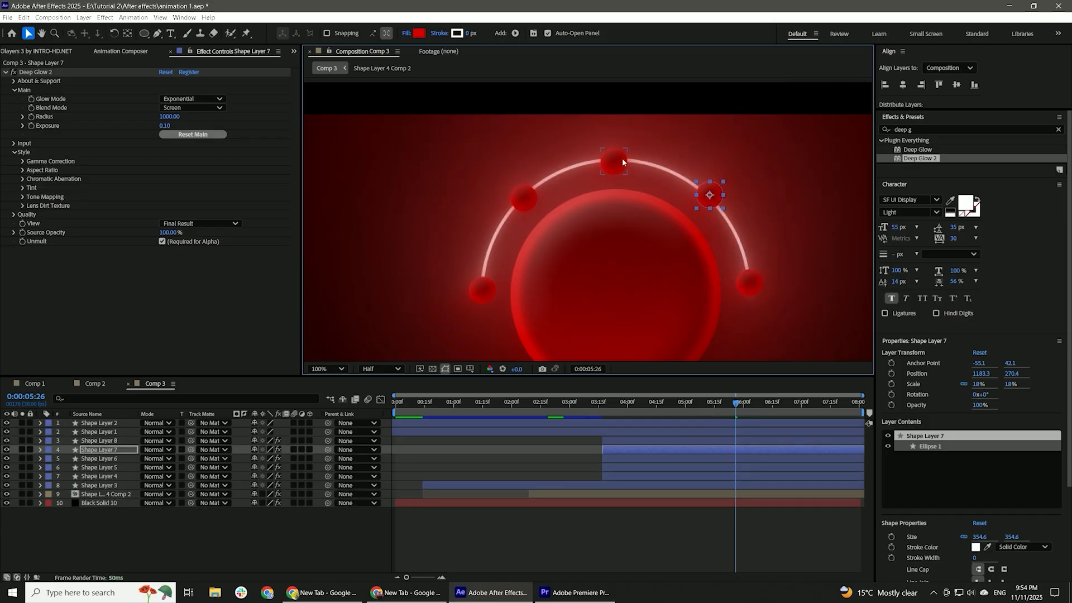
left_click(523, 192)
Apply a scale-in transition preset from Animation Composer to all five small circle layers.
left_click(642, 476)
left_click(634, 441, "shift")
left_click(121, 51)
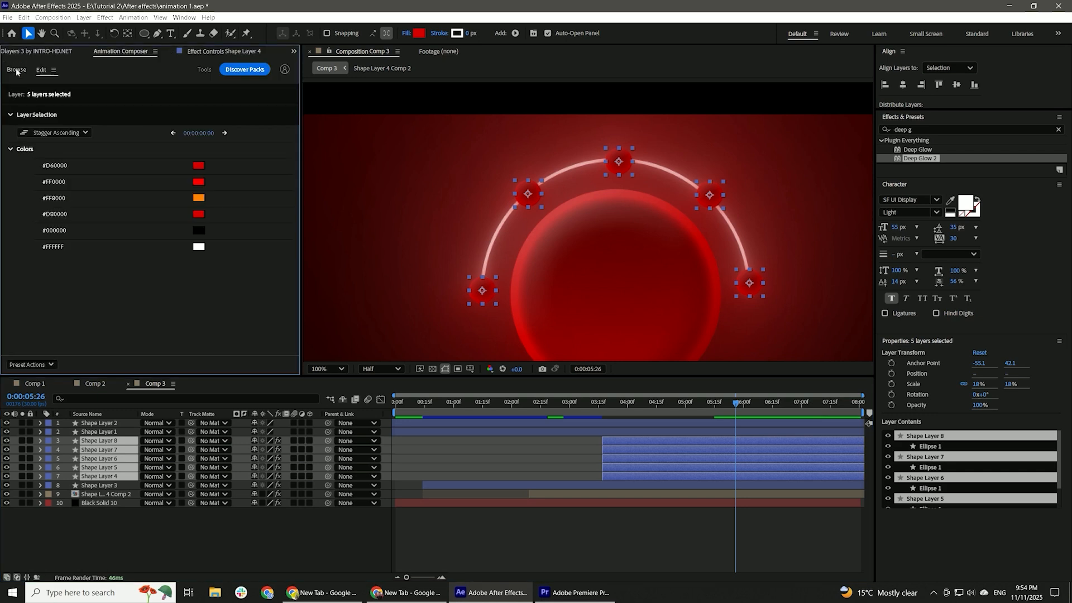
left_click(17, 70)
left_click(42, 149)
left_click(190, 178)
left_click(210, 365)
Stagger the five small circle layers in time so they appear one after another as the arc draws.
left_click_drag(610, 403, 640, 405)
left_click(621, 477)
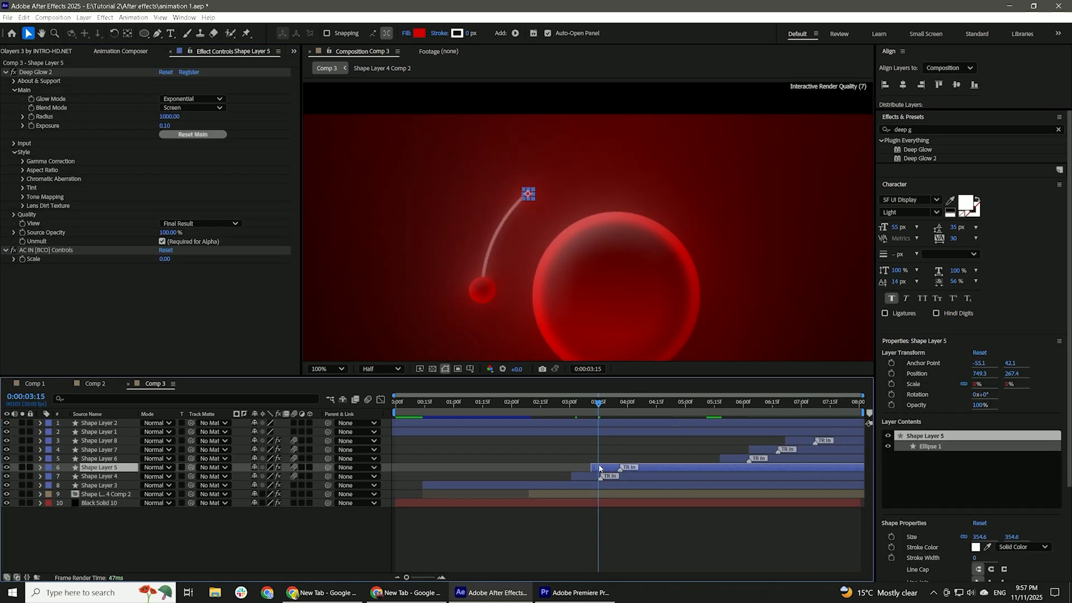
left_click(599, 464)
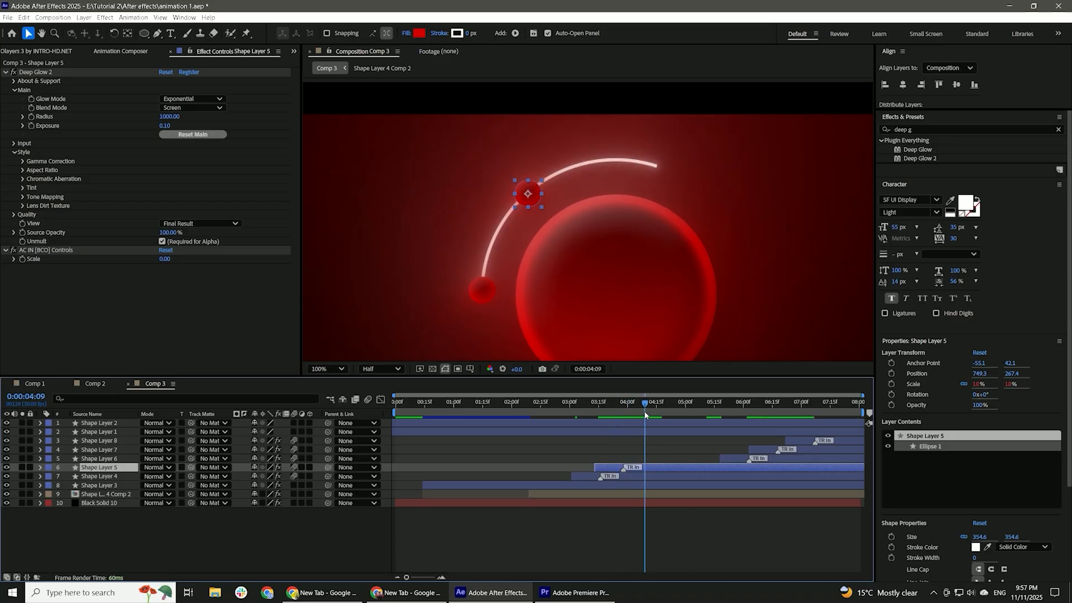
left_click(755, 447, "shift")
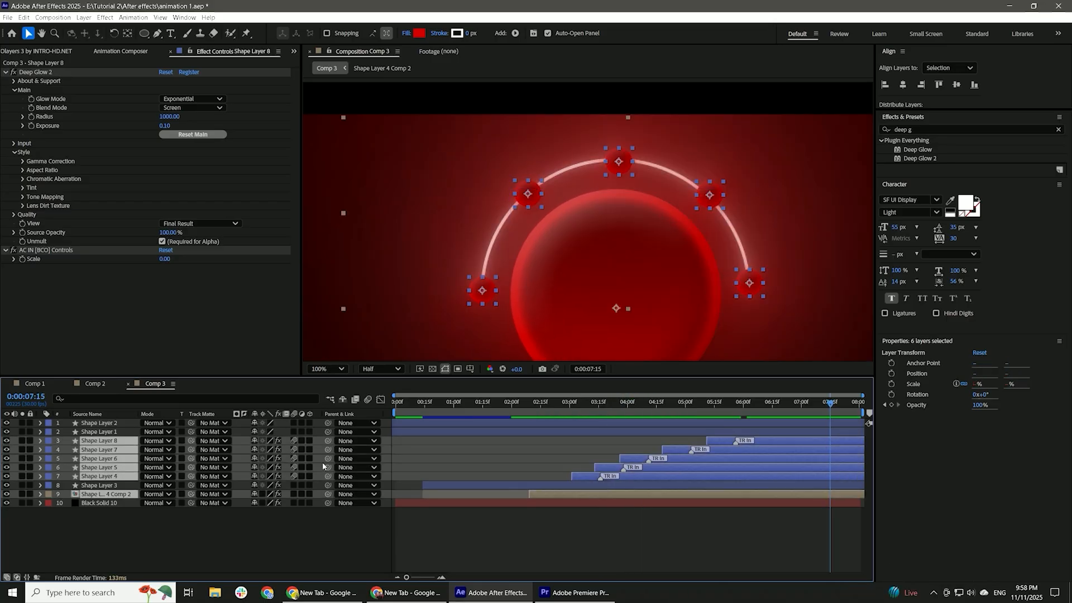
Parent the five small circles and the pre-composed arc to the large circle's layer.
left_click_drag(152, 473, 100, 485)
left_click(547, 412)
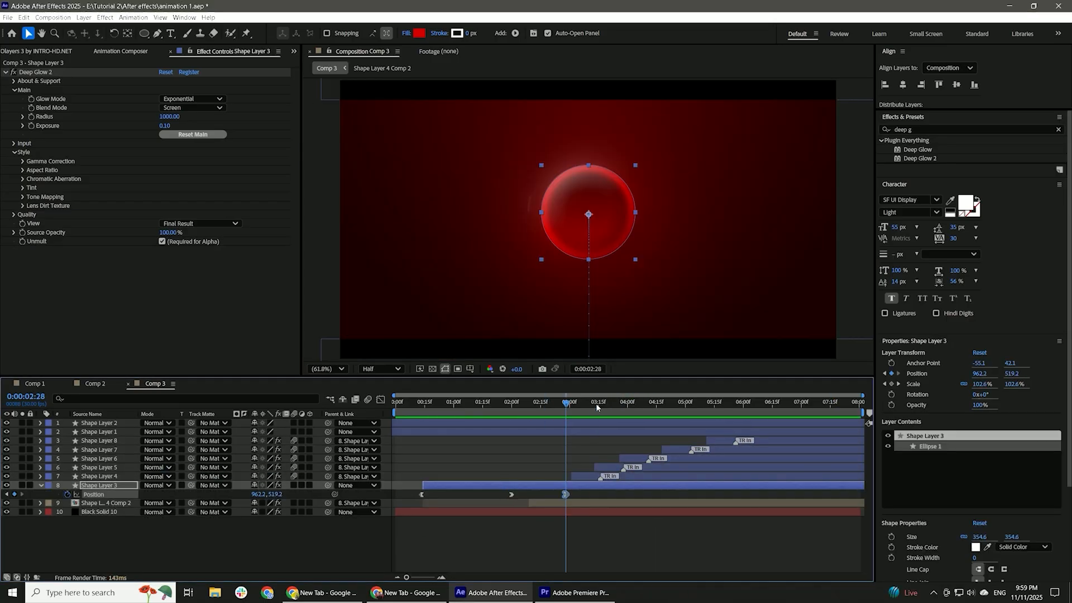
Keyframe the large circle's position to 962.2, 642.2 at 0:00:05:16 and open its graph.
left_click_drag(596, 403, 716, 420)
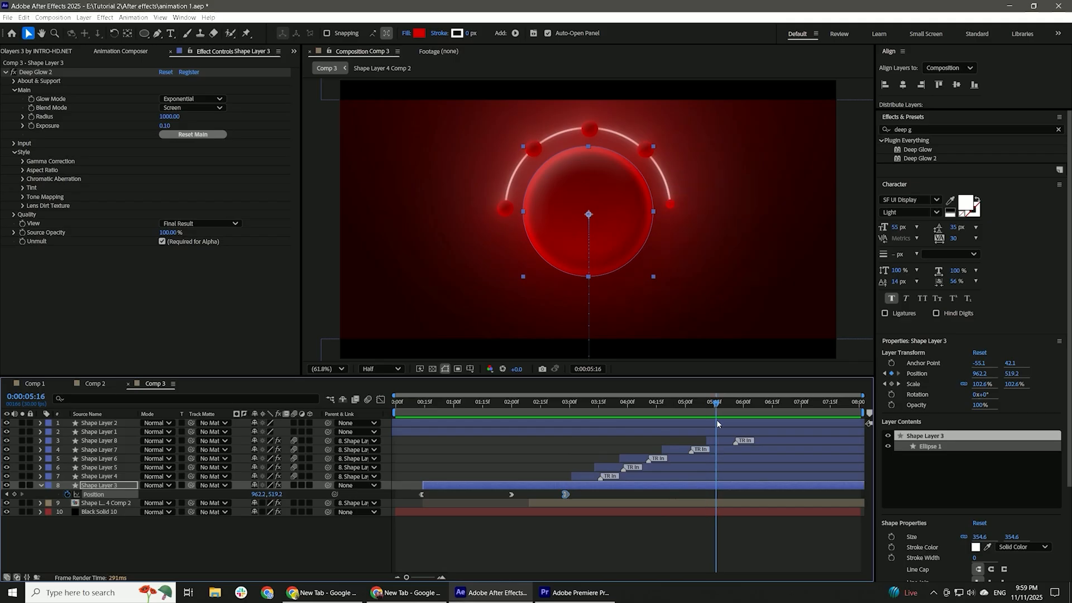
left_click_drag(286, 494, 335, 494)
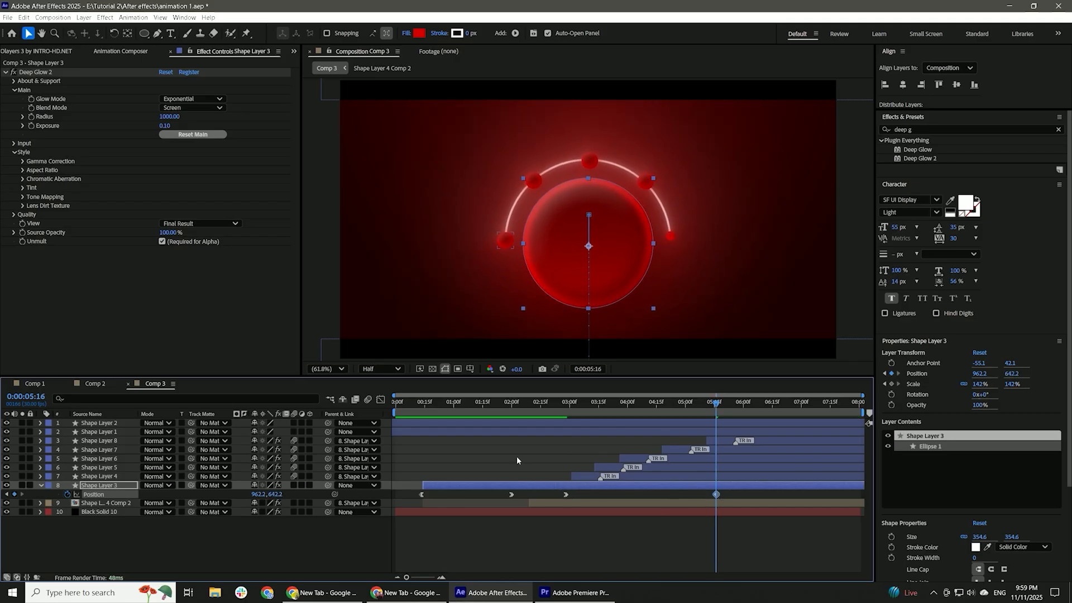
left_click(381, 399)
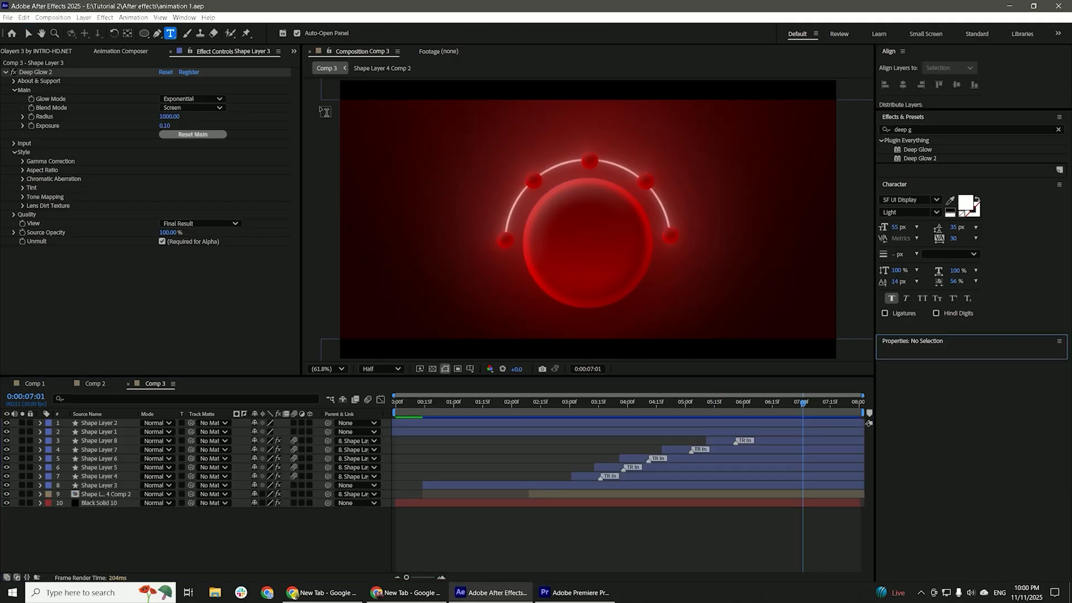
Add the text "Wake up" in SF UI Display Semibold beside the small circle at the arc's left end.
left_click(443, 260)
type("Wa")
left_click(936, 212)
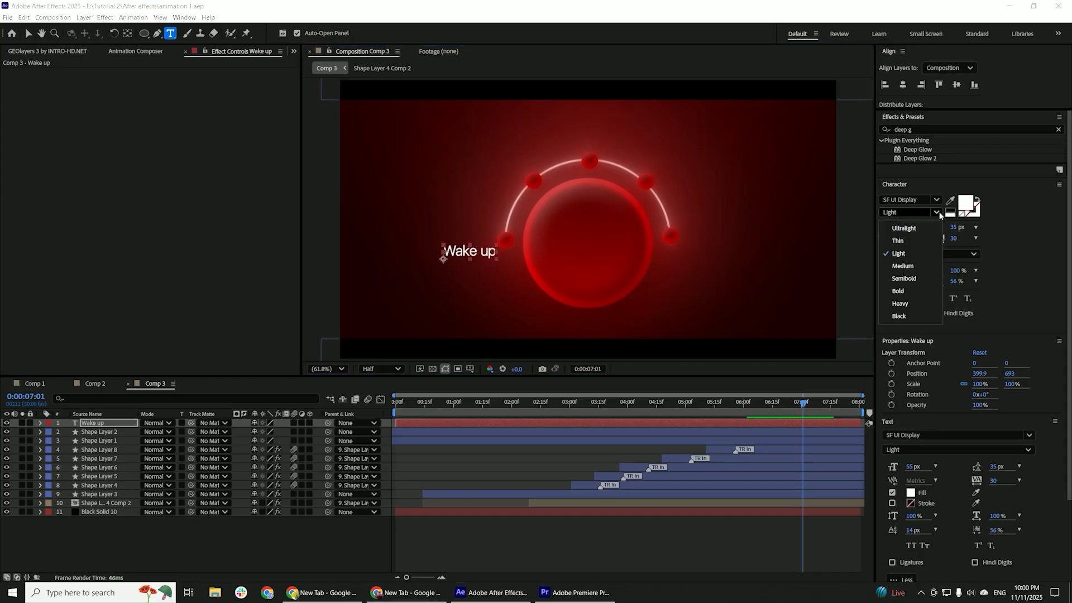
left_click(902, 278)
scroll(495, 289, "up", 1)
key("v")
left_click_drag(407, 276, 399, 257)
Apply Gradient Ramp to the "Wake up" text, running from white at 339, 622 to dark red at 598, 630.
left_click(949, 129)
type("grad")
double_click(931, 211)
left_click(165, 99)
left_click(438, 257)
left_click(165, 81)
left_click(328, 254)
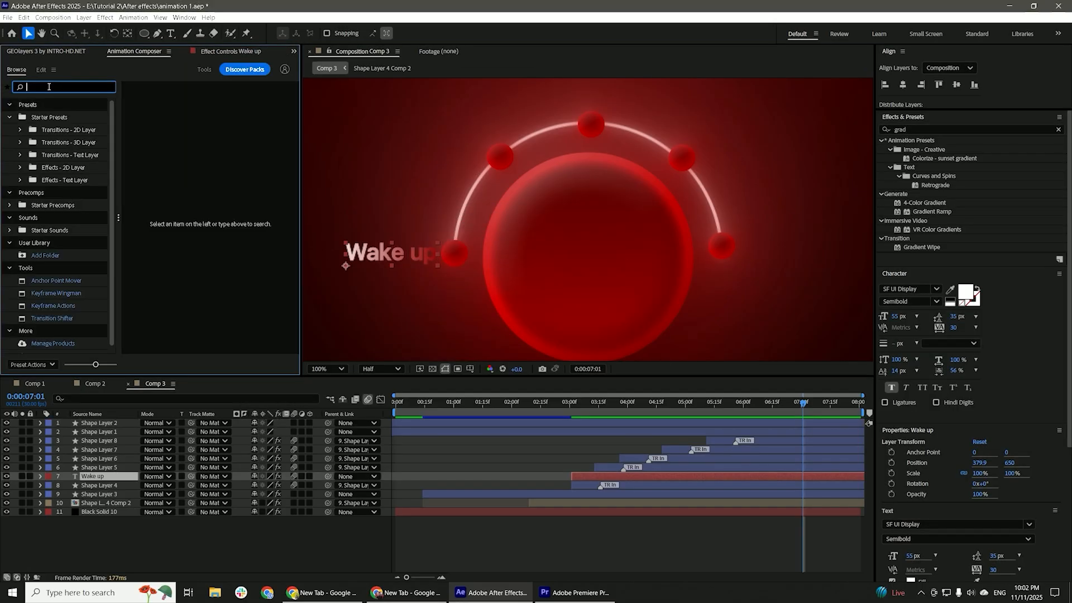
Apply the Gaussian Blur & Fade Eased preset as the "Wake up" text's in-transition, and preview it.
left_click(48, 87)
type("gau")
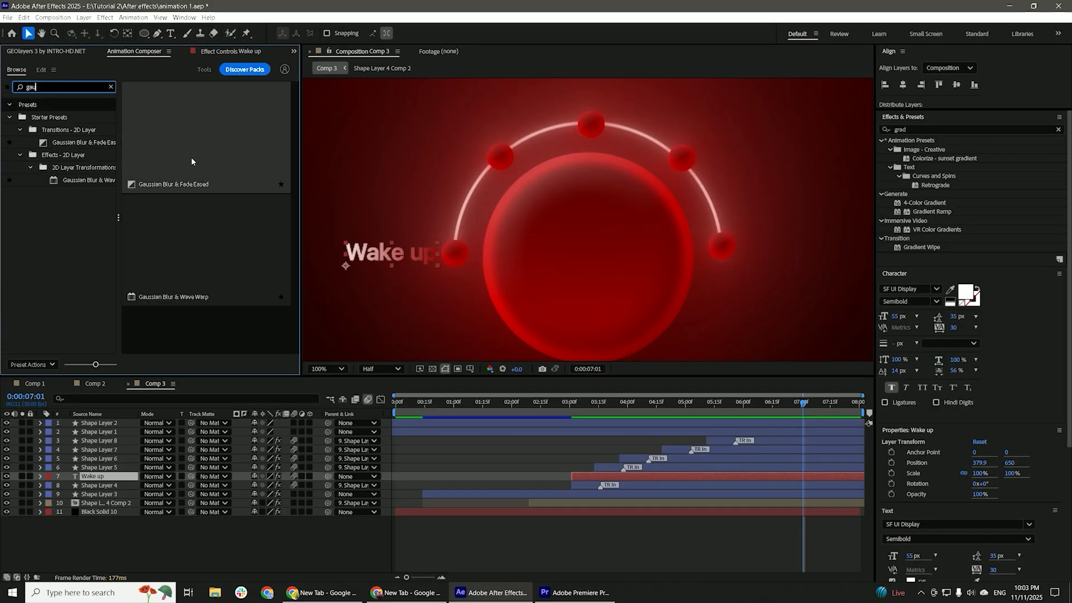
left_click(200, 365)
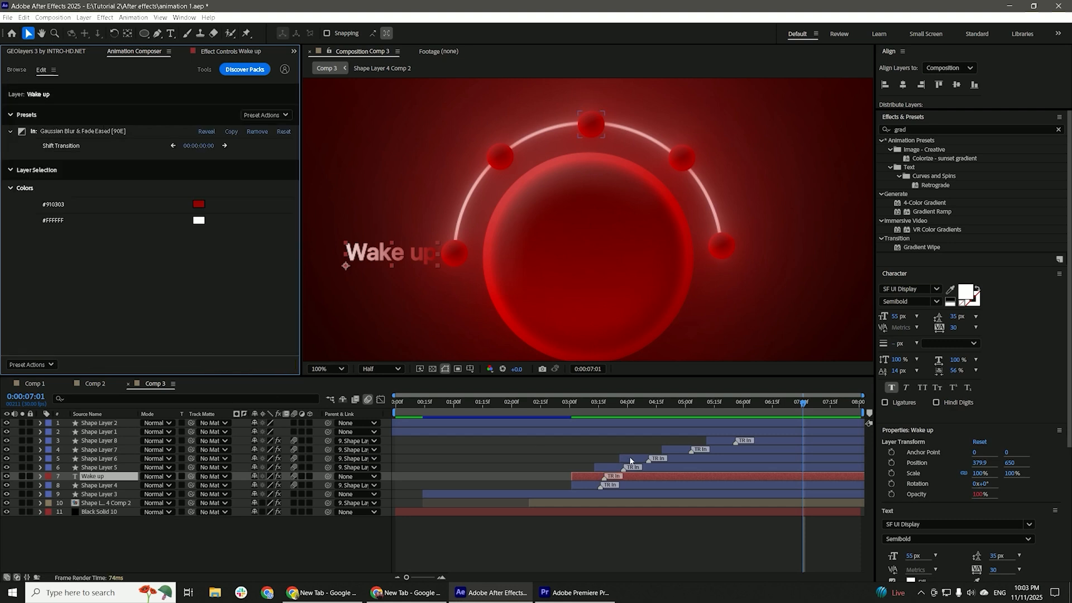
left_click(575, 413)
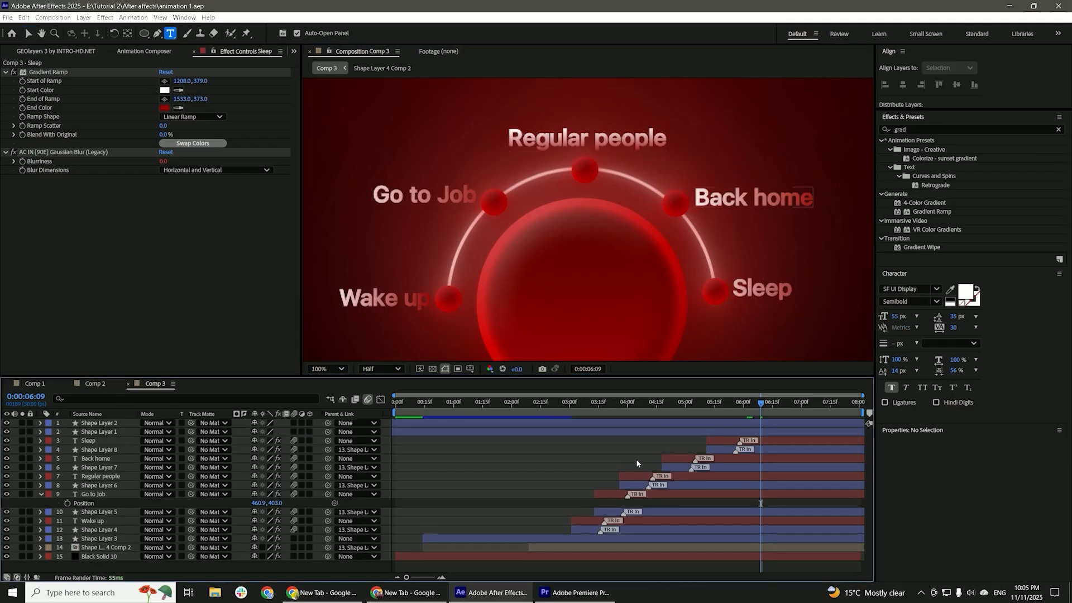
Parent the five text layers, from "Sleep" to "Wake up", to the large circle's layer.
left_click(715, 441, "ctrl")
left_click(712, 458, "ctrl")
left_click(714, 476, "ctrl")
left_click(693, 494, "ctrl")
left_click(672, 512, "ctrl")
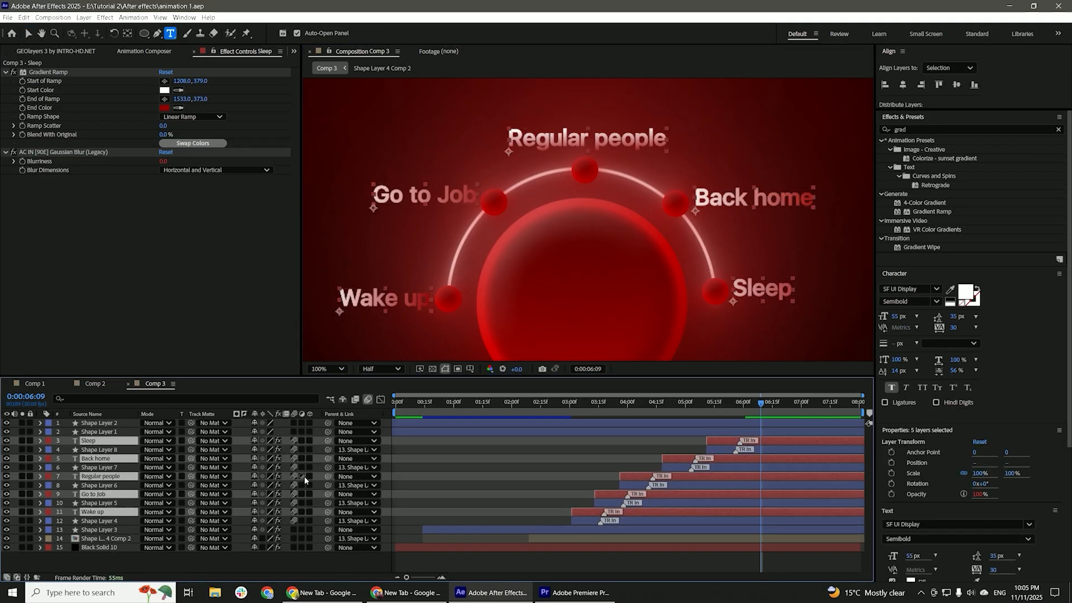
left_click_drag(328, 442, 126, 523)
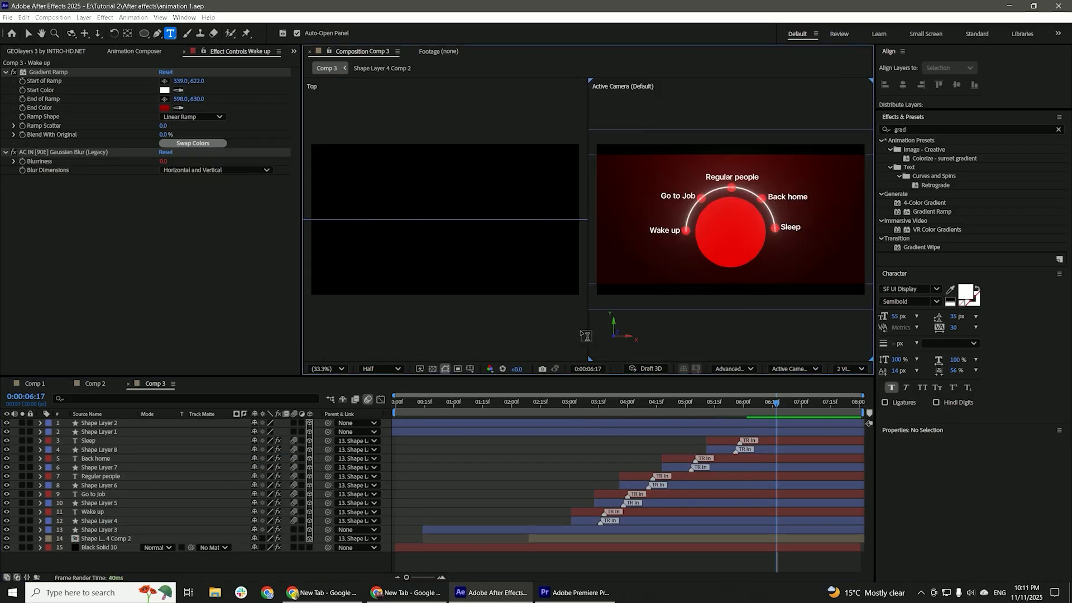
Check the circles and labels in the two-view 3D layout, and switch the layers back to 2D.
key("v")
left_click(465, 262)
left_click(675, 451)
scroll(775, 237, "up", 2)
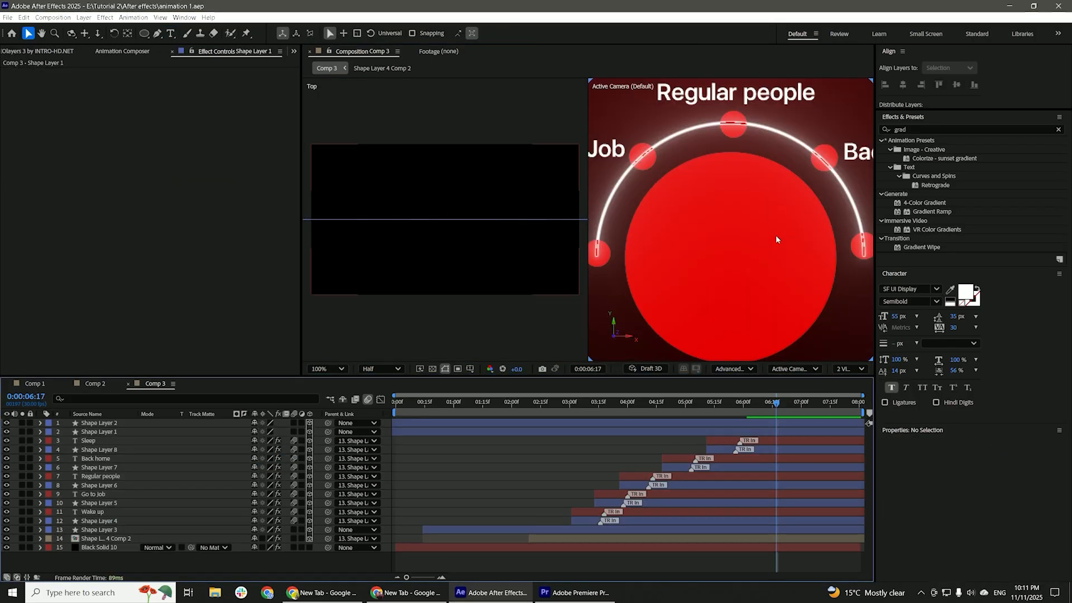
scroll(775, 236, "down", 1)
left_click(717, 442)
left_click(705, 529)
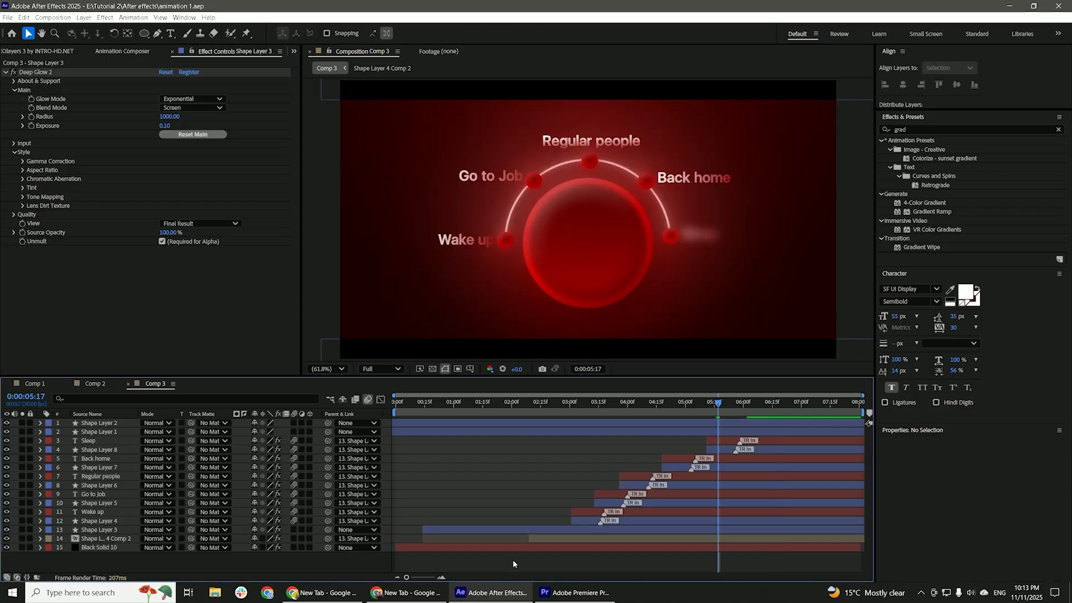
Add a null object and parent the two letterbox bar layers and the large circle's layer to it.
right_click(351, 562)
mouse_move(424, 450)
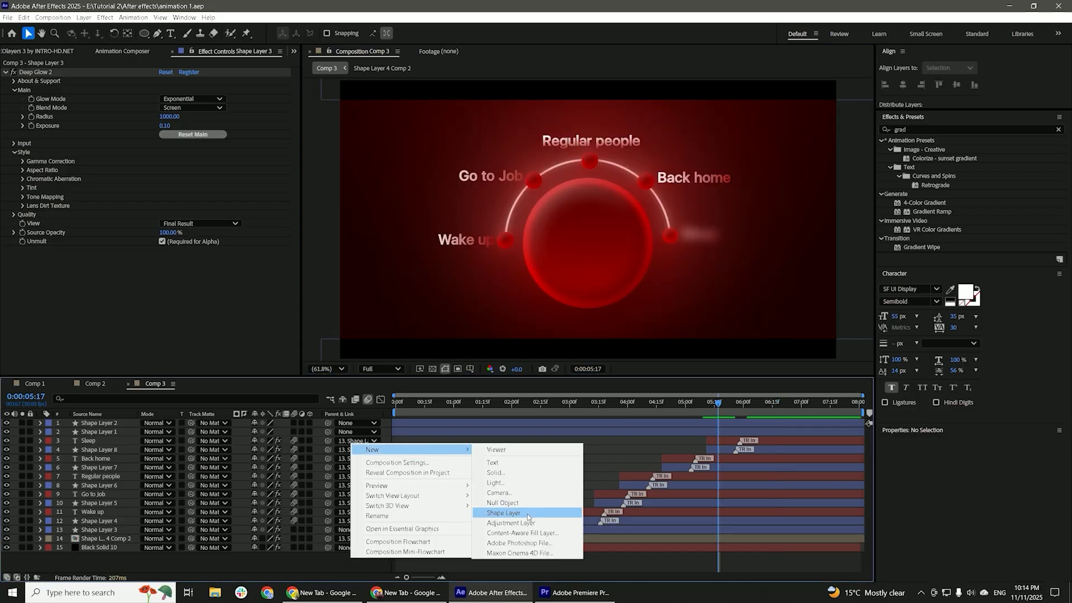
left_click(505, 503)
left_click(736, 433)
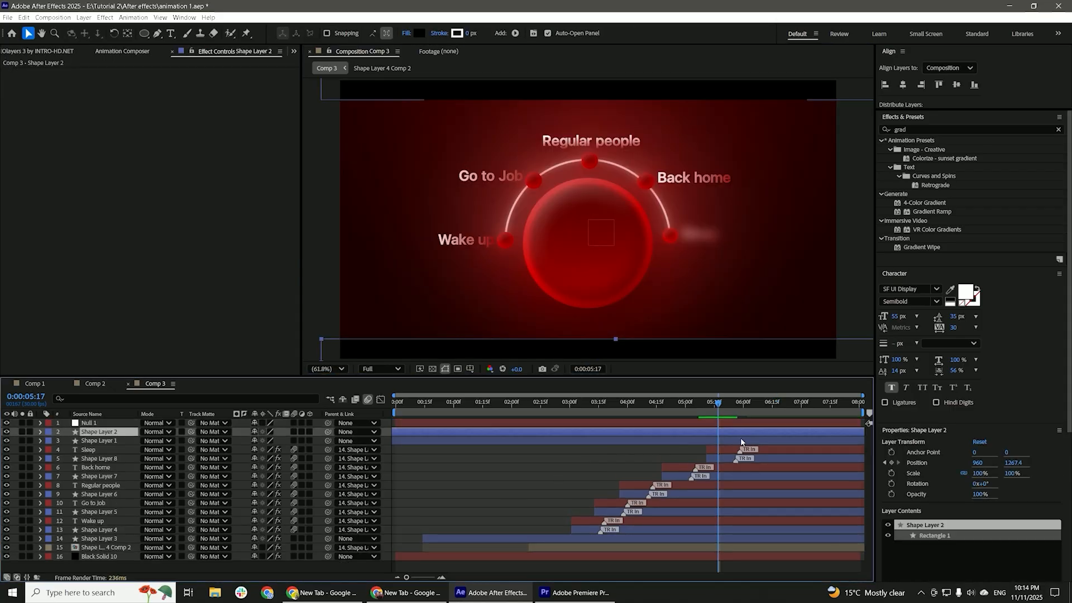
left_click(740, 440, "shift")
left_click(533, 538, "shift")
left_click_drag(327, 440, 90, 424)
Keyframe the null's scale from the start of the composition to reach 111% near 0:00:06:09.
left_click(443, 425)
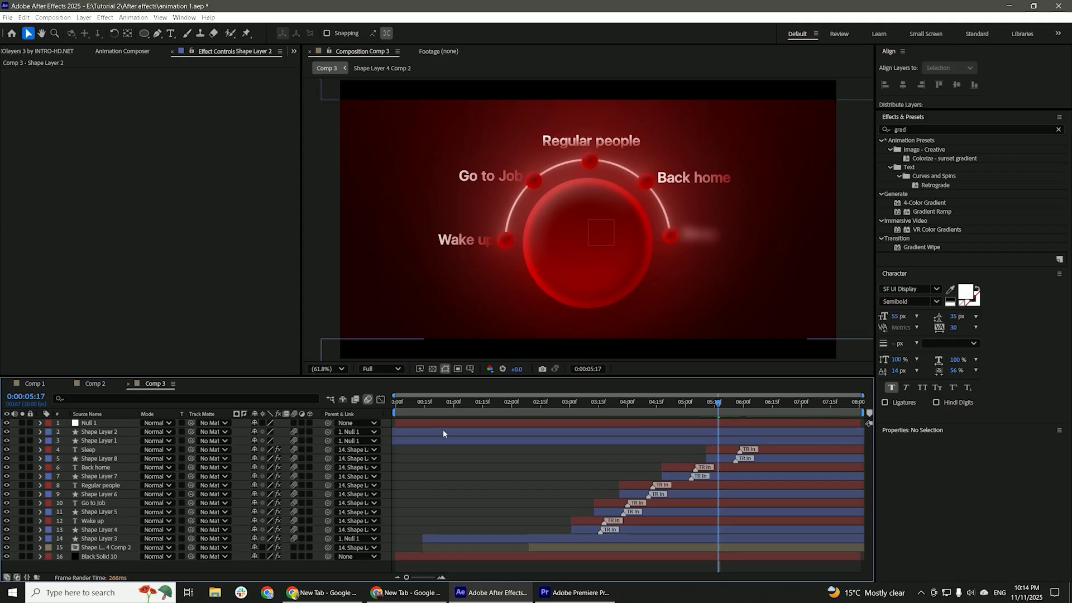
key("s")
mouse_move(486, 406)
left_mouse_down()
mouse_move(705, 414)
mouse_move(498, 414)
left_mouse_up()
left_click(67, 432)
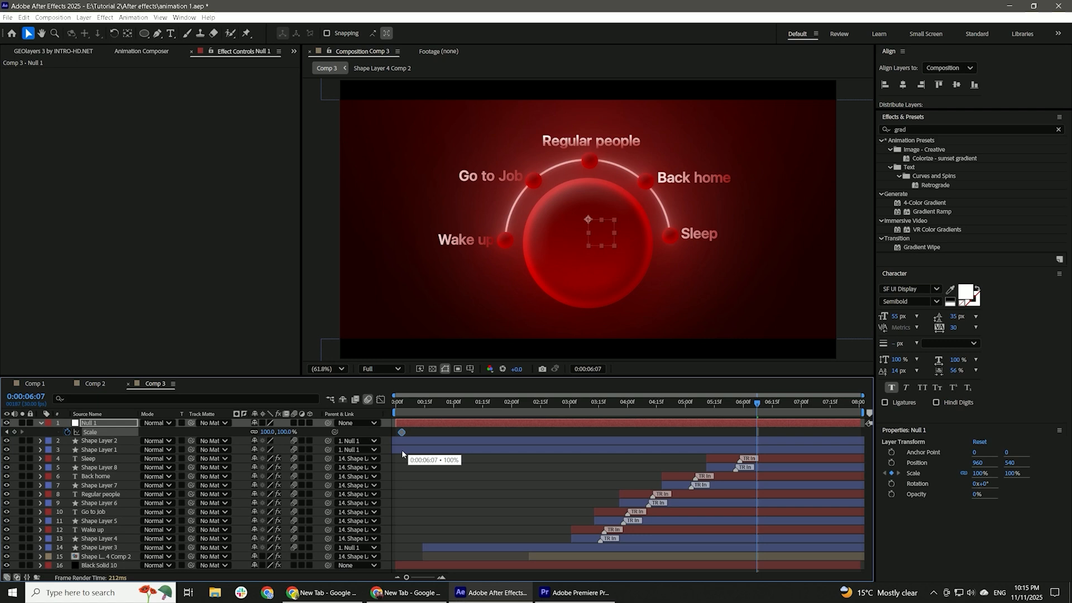
left_click_drag(402, 451, 399, 452)
left_click(398, 461)
left_click_drag(284, 432, 291, 433)
key("Page_Down")
key("Page_Down")
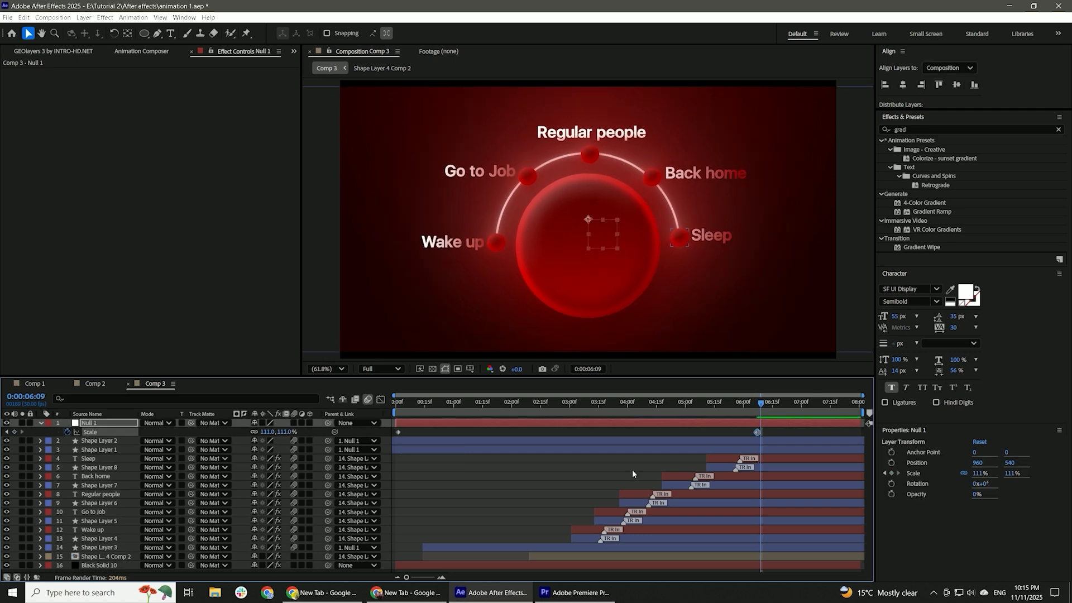
Start the null's position and scale zoom at 0:00:06:07, ending at 0:00:06:09 with position 960, 805 and scale 187%.
key("equal")
key("equal")
key("equal")
key("p")
left_click(67, 432)
key("u")
left_click(760, 436)
left_click_drag(761, 432, 730, 433)
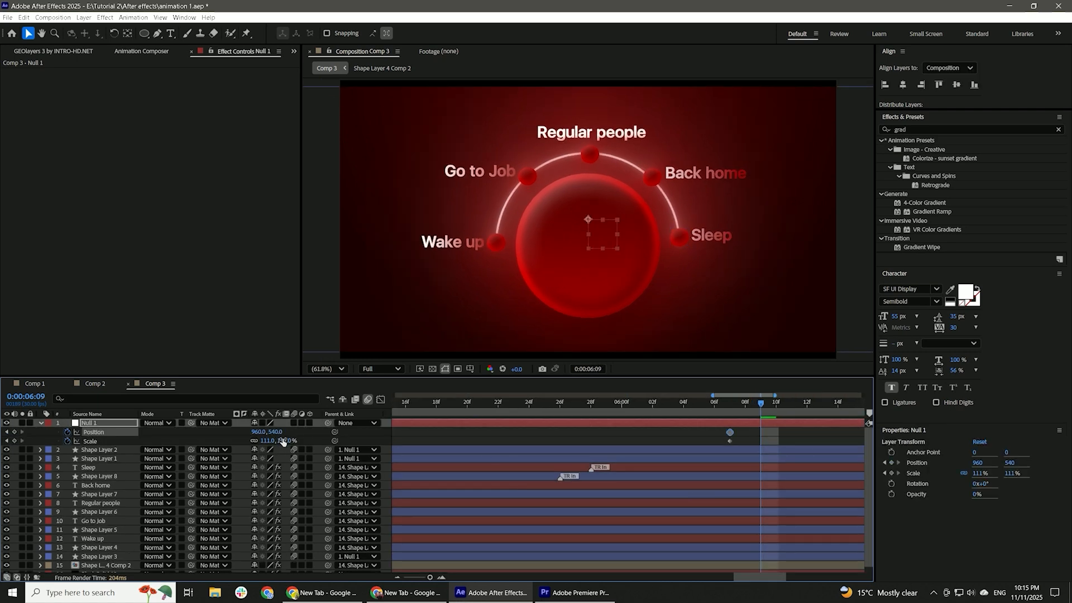
key("Return")
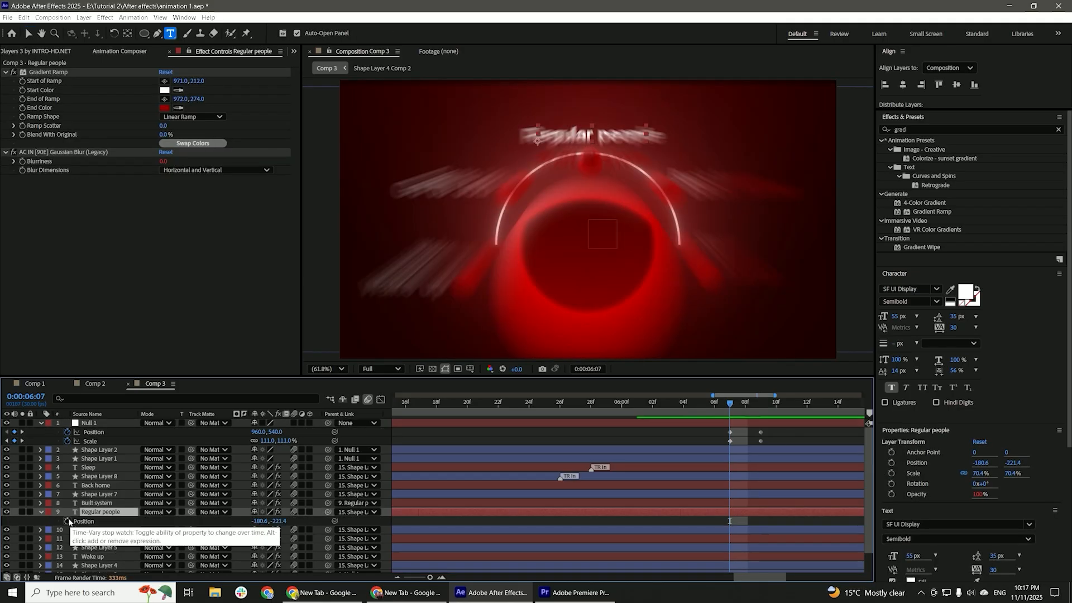
Keyframe the "Regular people" text's position from 0:00:06:07 to 0:00:06:10, raising it to Y -267.4.
left_click(67, 521)
key("Page_Down")
key("Page_Down")
key("Page_Down")
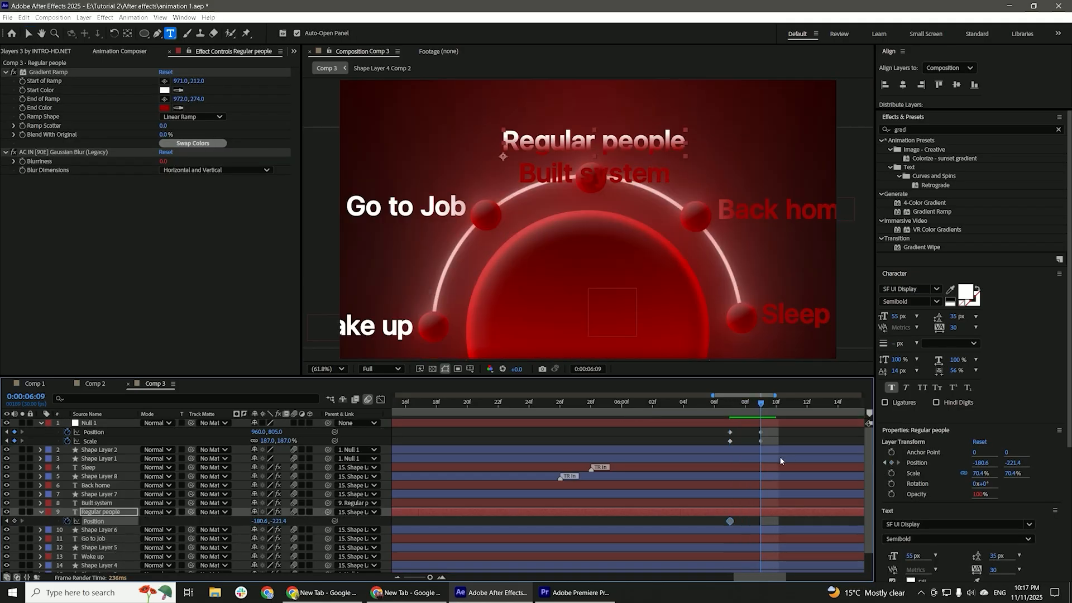
left_click_drag(279, 521, 260, 519)
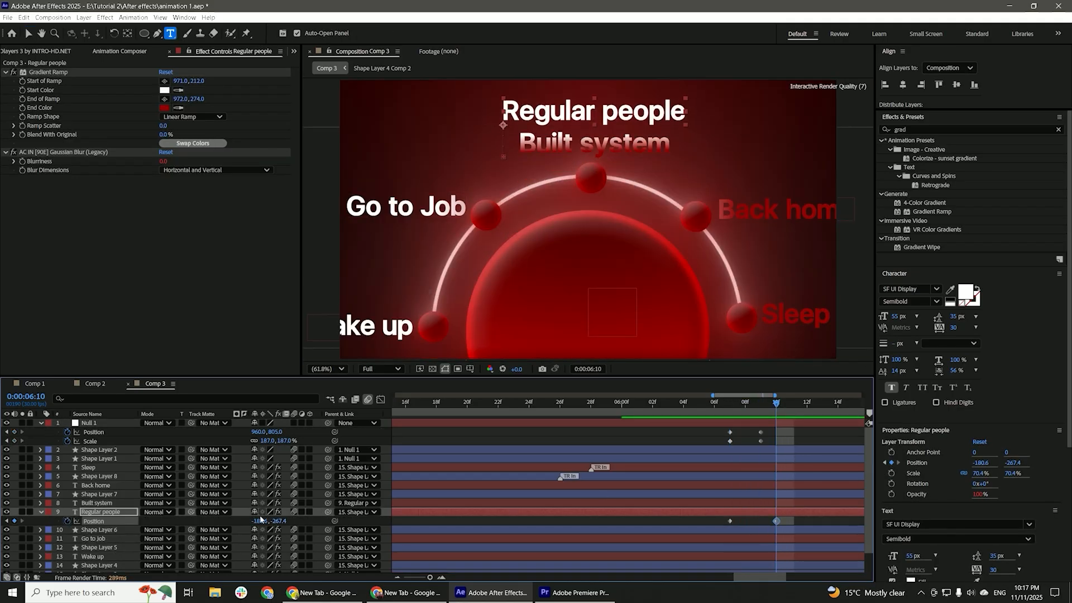
Keyframe the "Built system" text's opacity from 0% at 0:00:06:07 to 100% at 0:00:06:10.
left_click(775, 502)
key("t")
left_click(68, 512)
left_click(730, 403)
left_click(257, 512)
type("0")
key("Return")
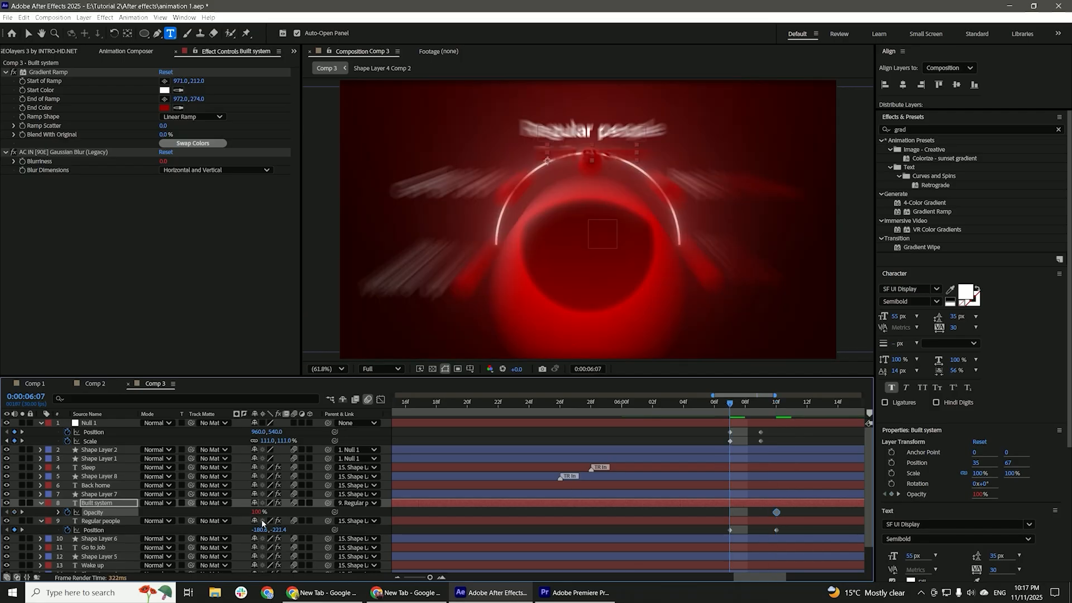
Keyframe the "Regular people" text's opacity to fade down to 0% at 0:00:06:10.
left_click(674, 523)
key("Page_Down")
key("Page_Down")
key("Page_Down")
left_click(257, 530)
type("0")
key("Return")
key("u")
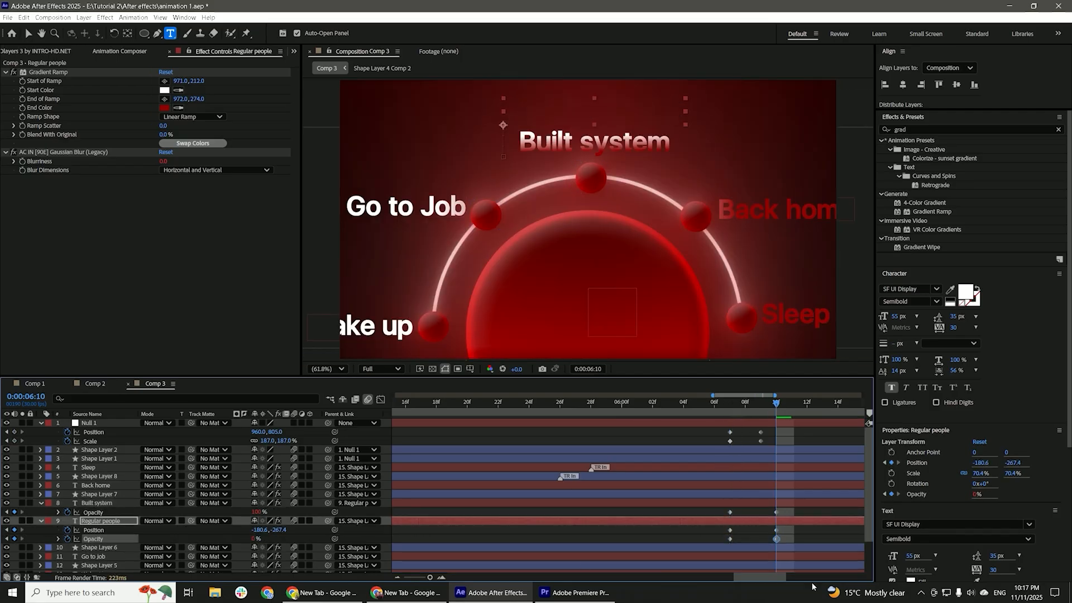
Shape the speed curves of the "Built system" and "Regular people" keyframes in the graph editor.
left_click(799, 504)
key("u")
key("u")
left_click_drag(800, 510, 702, 533)
key("shift+F3")
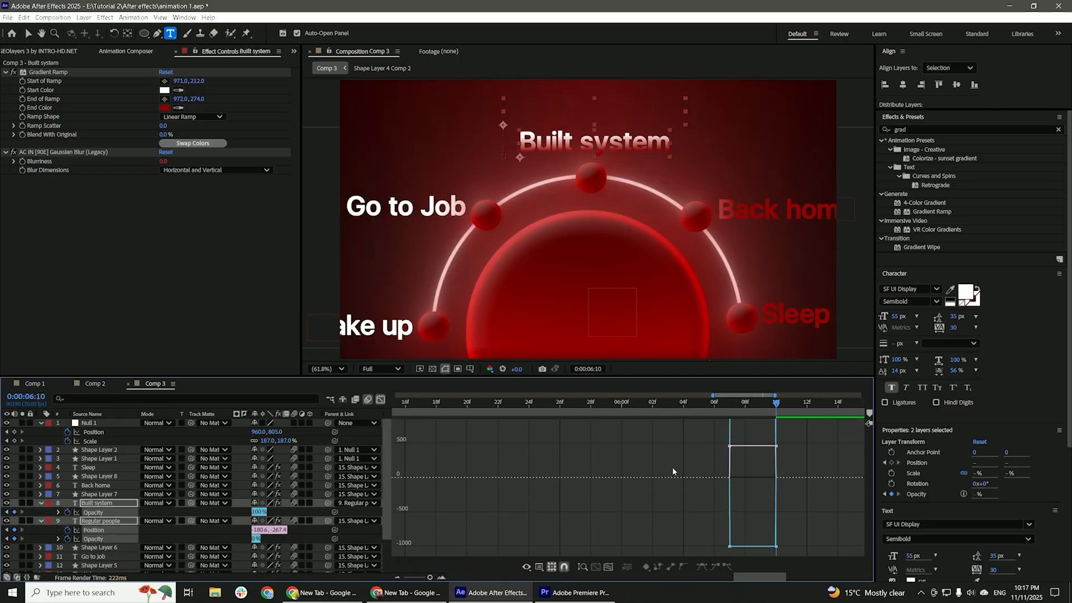
mouse_move(736, 462)
left_mouse_down()
mouse_move(763, 460)
mouse_move(726, 444)
left_mouse_up()
key("shift+F3")
Select the null's position and scale keyframes and adjust their curves in the graph editor.
left_click(694, 439)
scroll(726, 444, "down", 5)
left_click_drag(395, 446, 735, 436)
left_click_drag(799, 444, 403, 434)
key("shift+F3")
left_click_drag(916, 548, 916, 547)
left_click_drag(443, 472, 457, 502)
left_click_drag(691, 475, 688, 473)
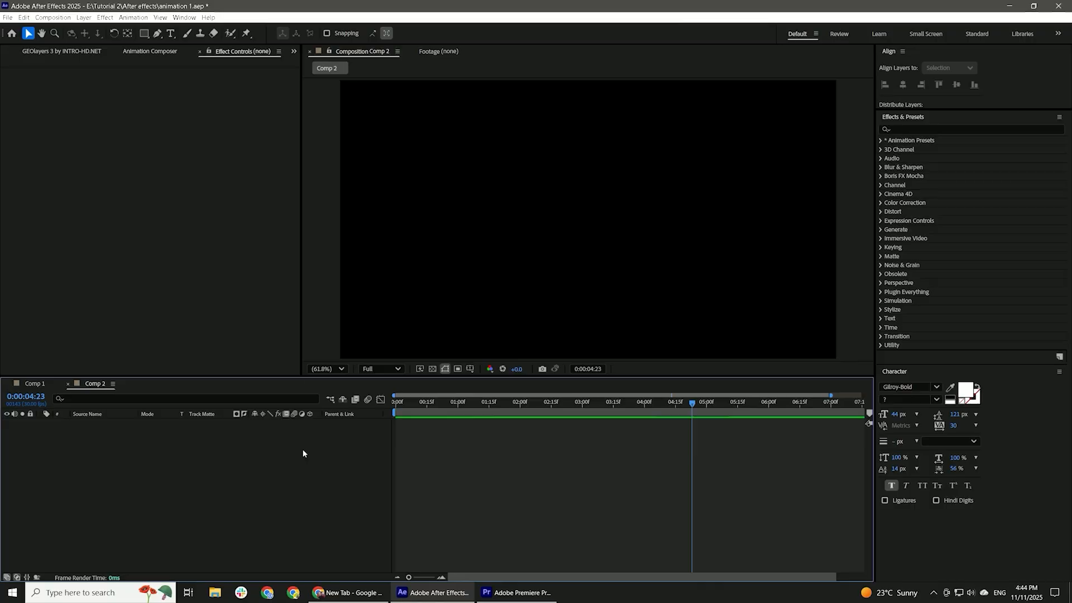
Add a black solid to the empty Comp 2.
right_click(304, 450)
mouse_move(335, 456)
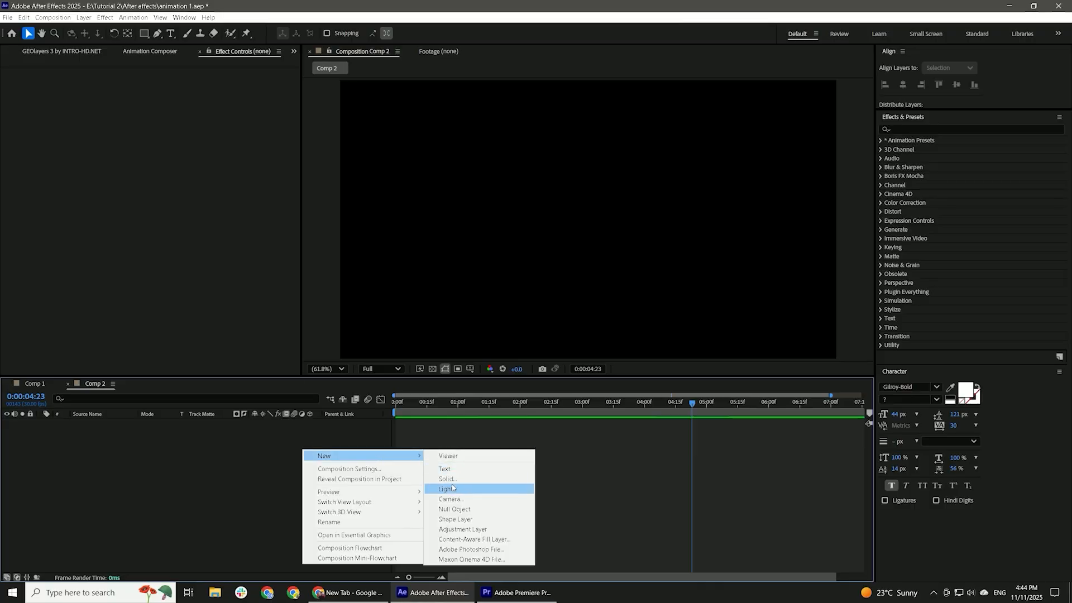
left_click(447, 476)
left_click(604, 397)
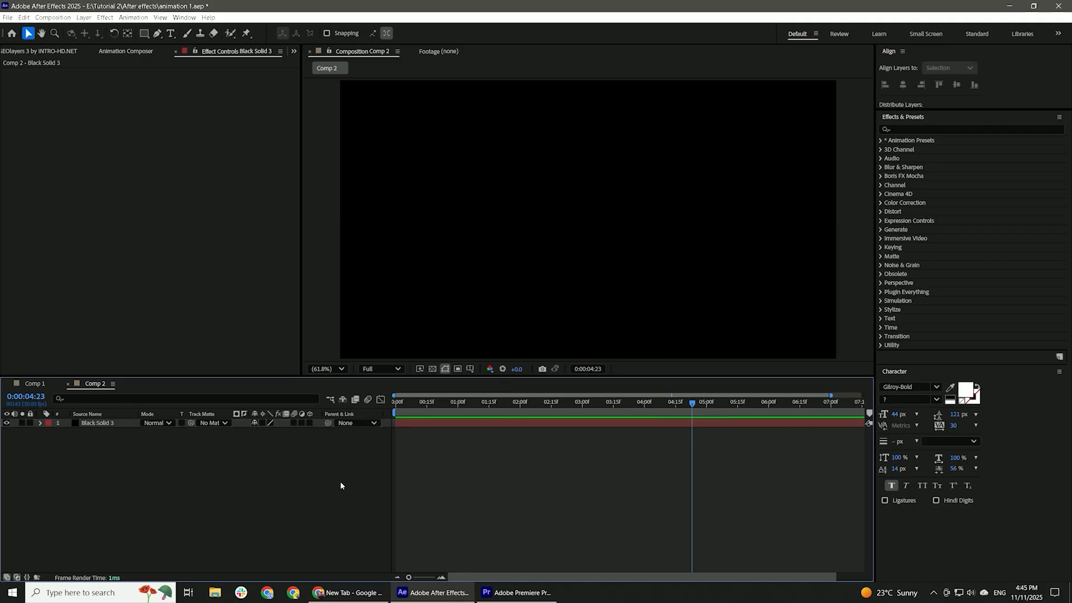
Apply Radio Waves to the black solid with an expansion of 7 and a lifespan of 6 seconds.
left_click(916, 128)
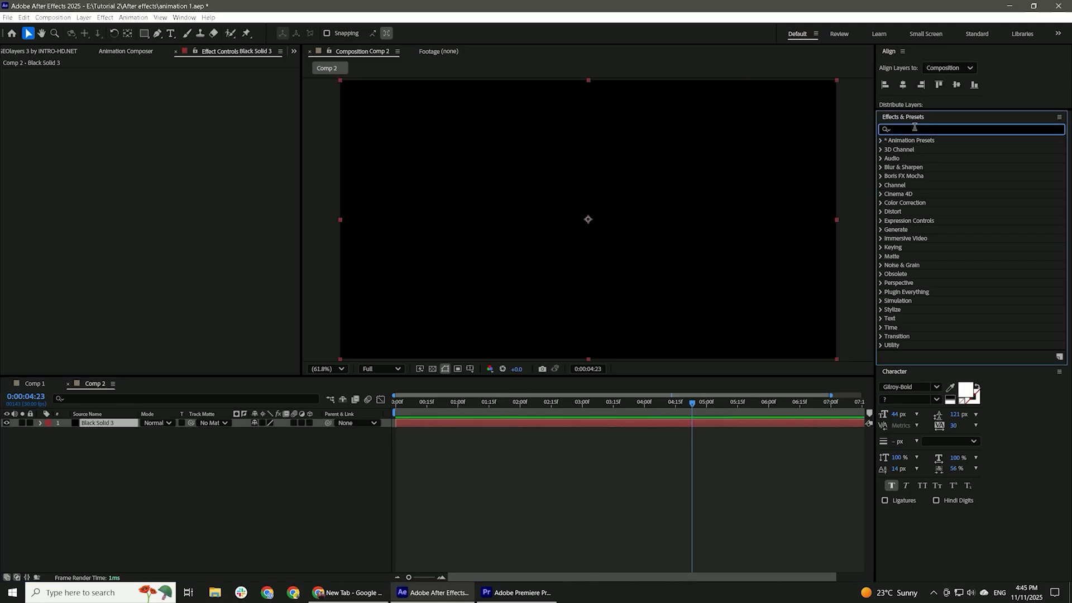
type("radio")
left_click_drag(919, 150, 513, 227)
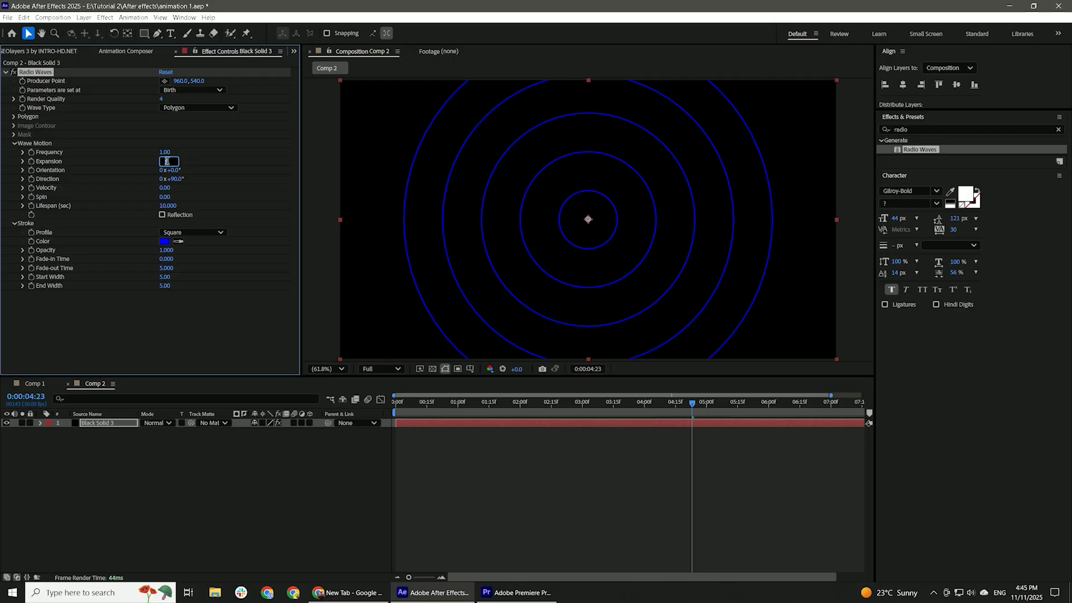
left_click(167, 206)
type("6")
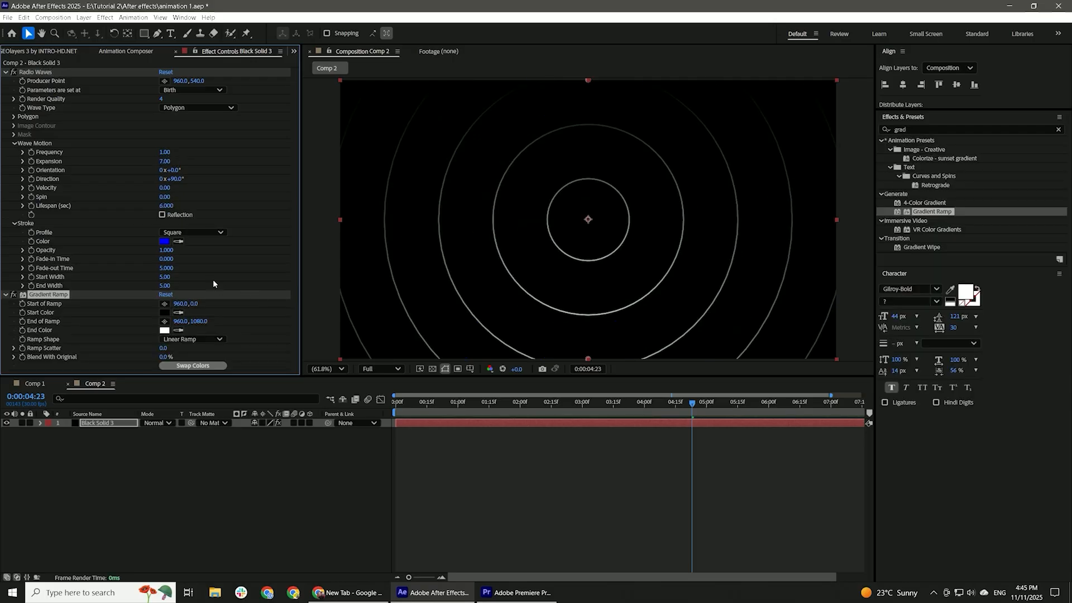
Tint the wave rings with Gradient Ramp, setting its start color to a dark olive.
left_click(164, 312)
left_click(451, 332)
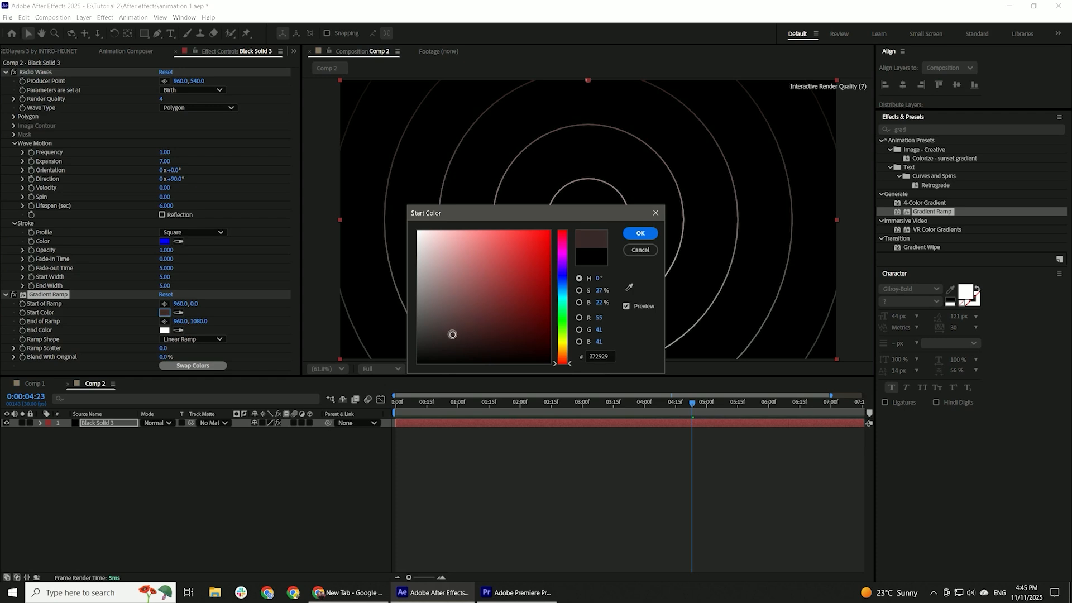
left_click(563, 339)
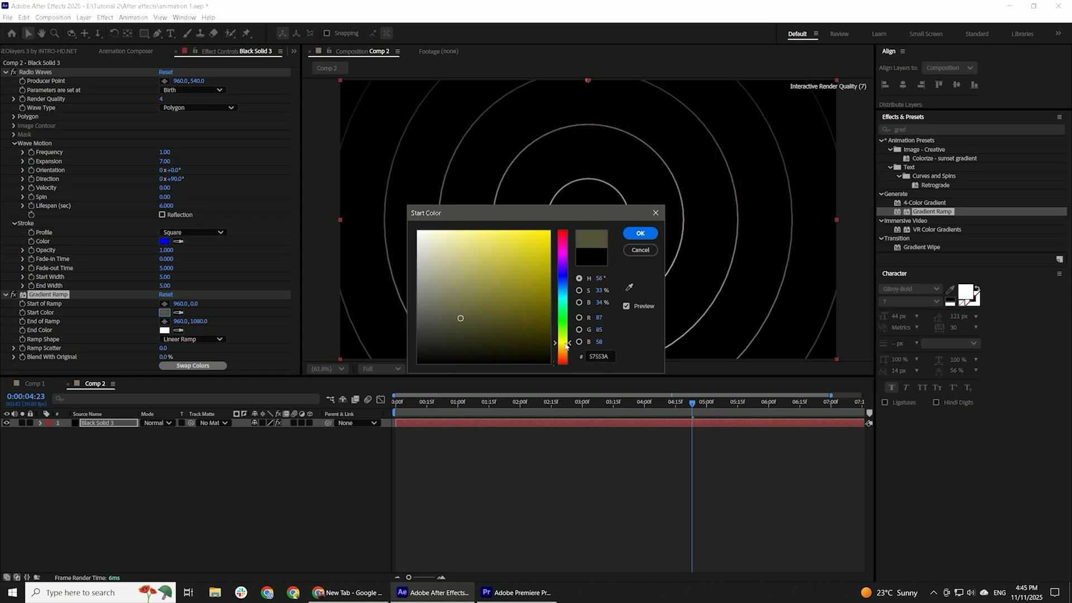
left_click(641, 233)
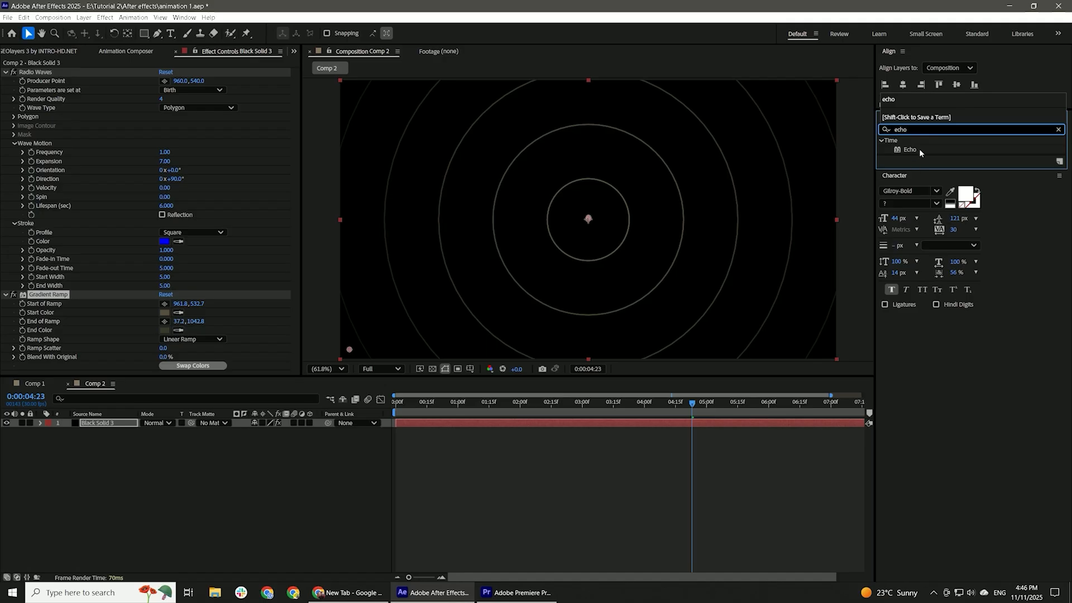
Apply Echo to the wave rings with an echo time of 0.035 seconds and 2 echoes.
left_click_drag(920, 152, 240, 249)
left_click(169, 334)
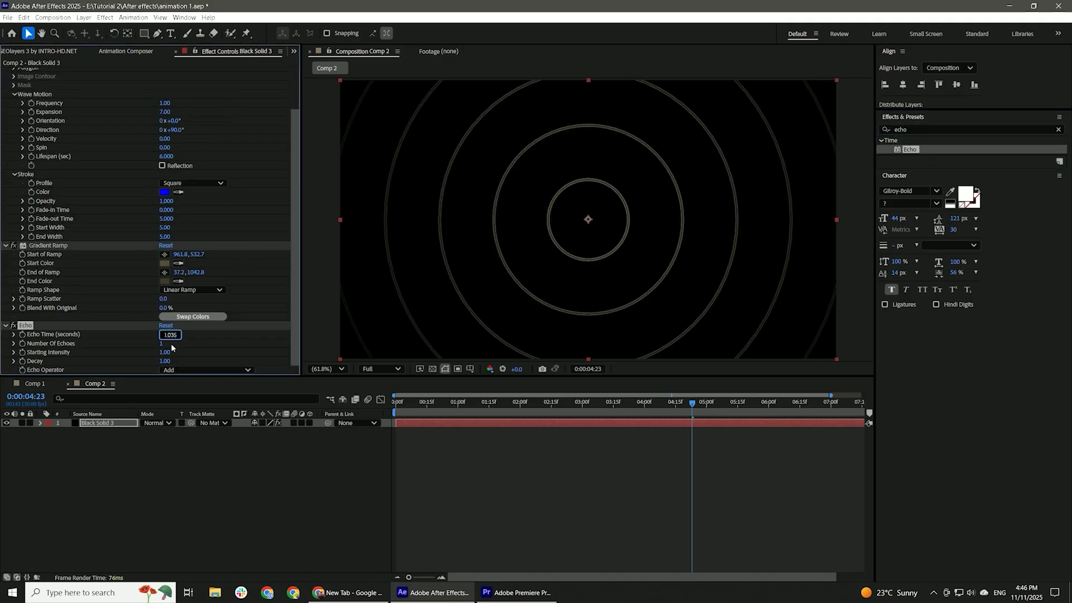
type("0.035")
left_click(162, 344)
type("2")
key("Return")
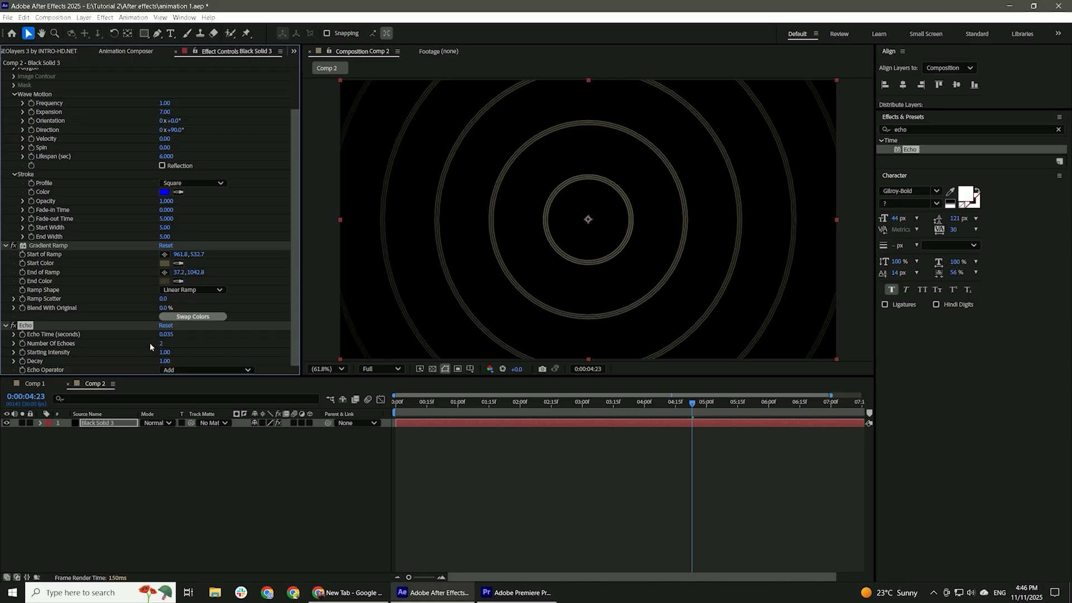
Apply Turbulent Displace ahead of Echo with amount 250 and size 50, and add Deep Glow 2 with radius 700 and exposure 0.70.
left_click(933, 127)
type("turb")
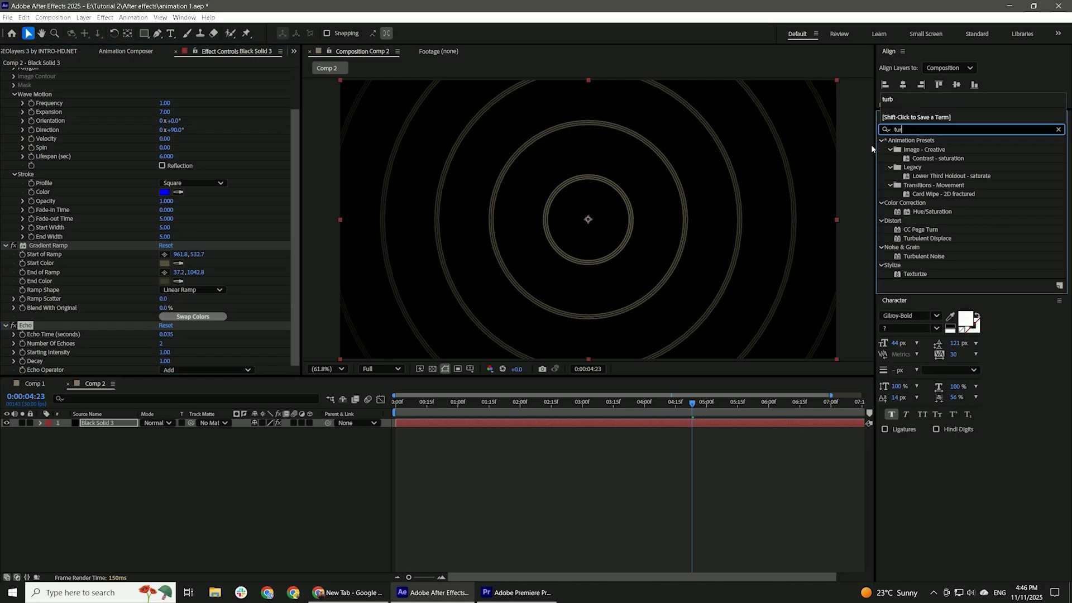
double_click(946, 146)
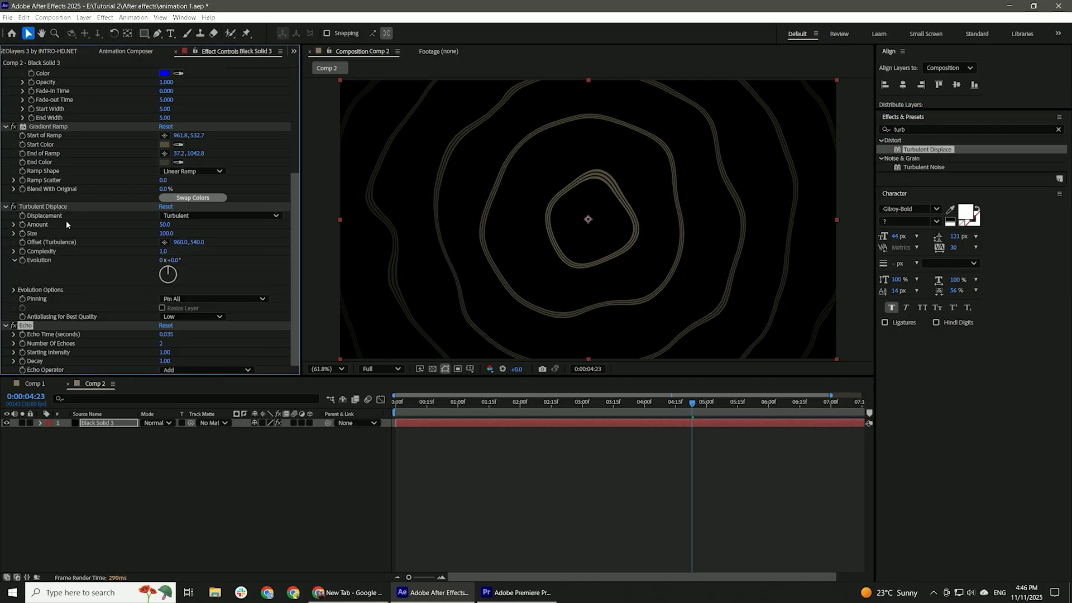
left_click(170, 233)
key("Return")
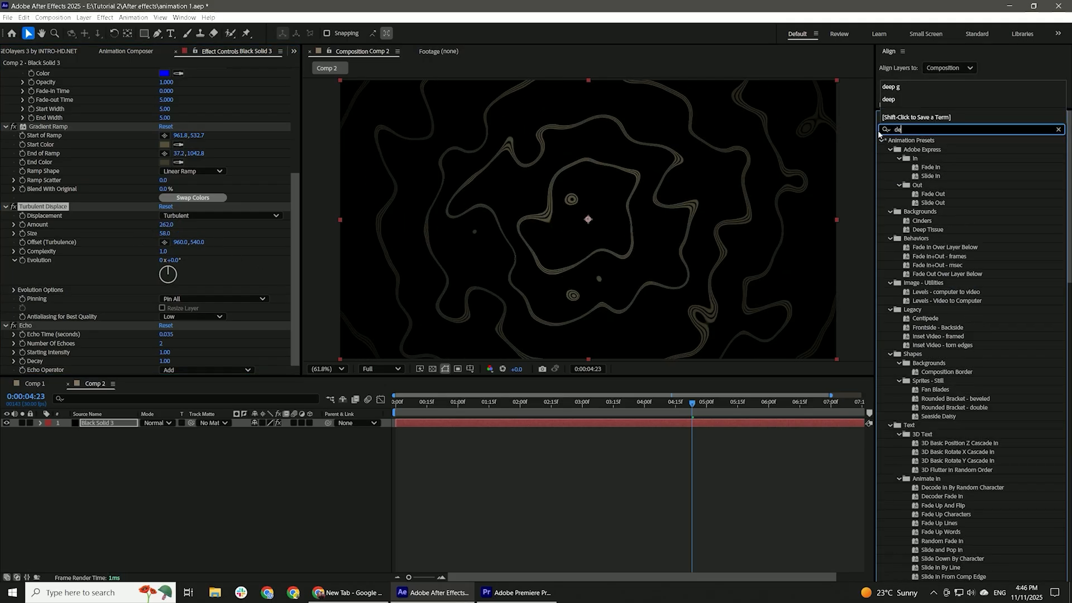
type("deep")
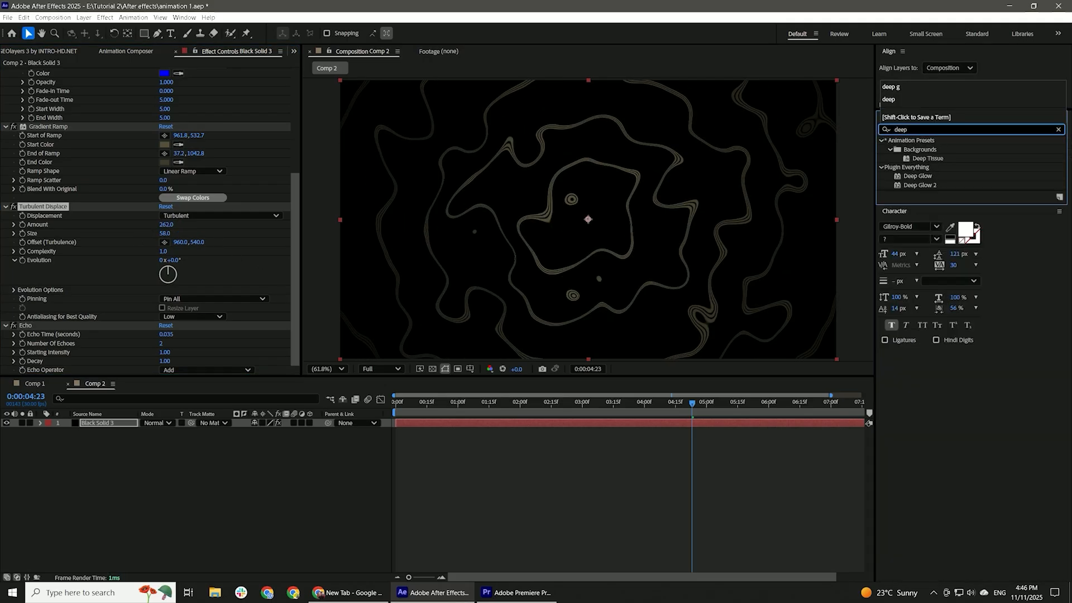
double_click(931, 188)
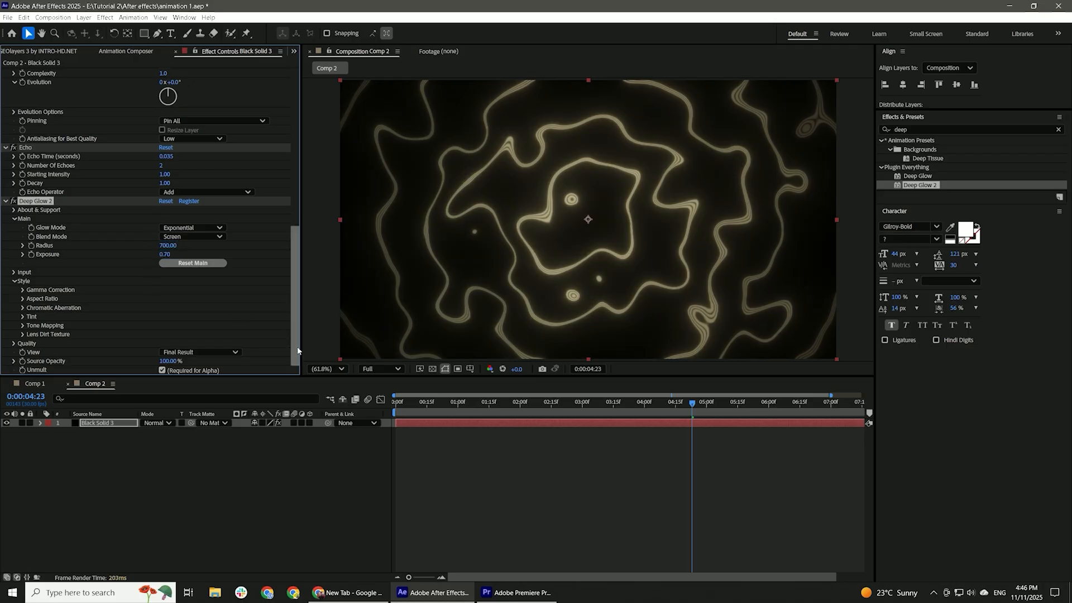
Add a second black solid and apply Gradient Ramp to it.
right_click(311, 363)
mouse_move(385, 368)
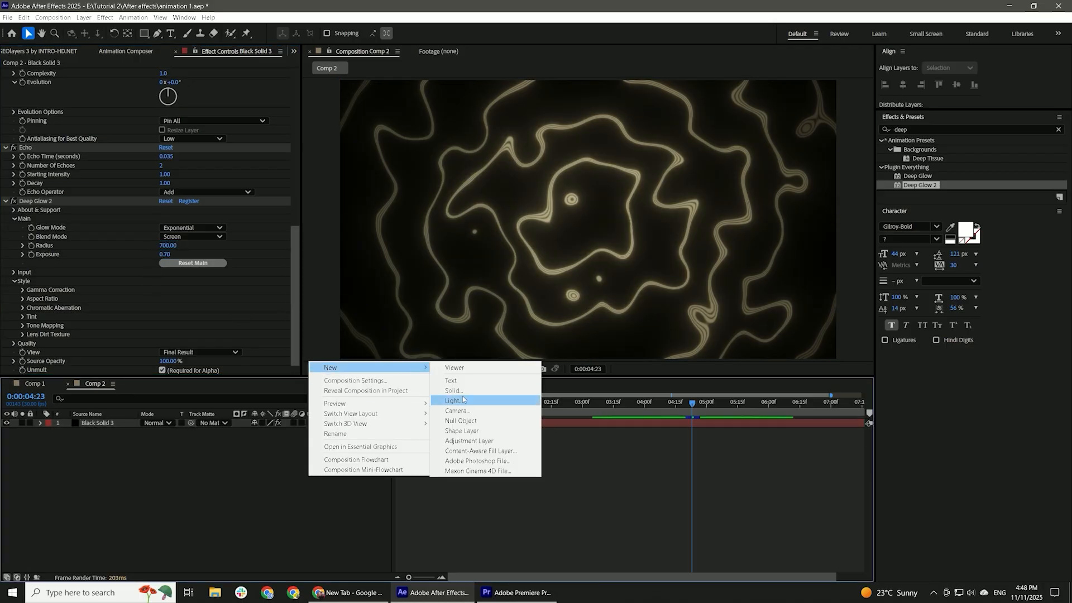
left_click(461, 390)
left_click(605, 398)
left_click(910, 130)
type("grad")
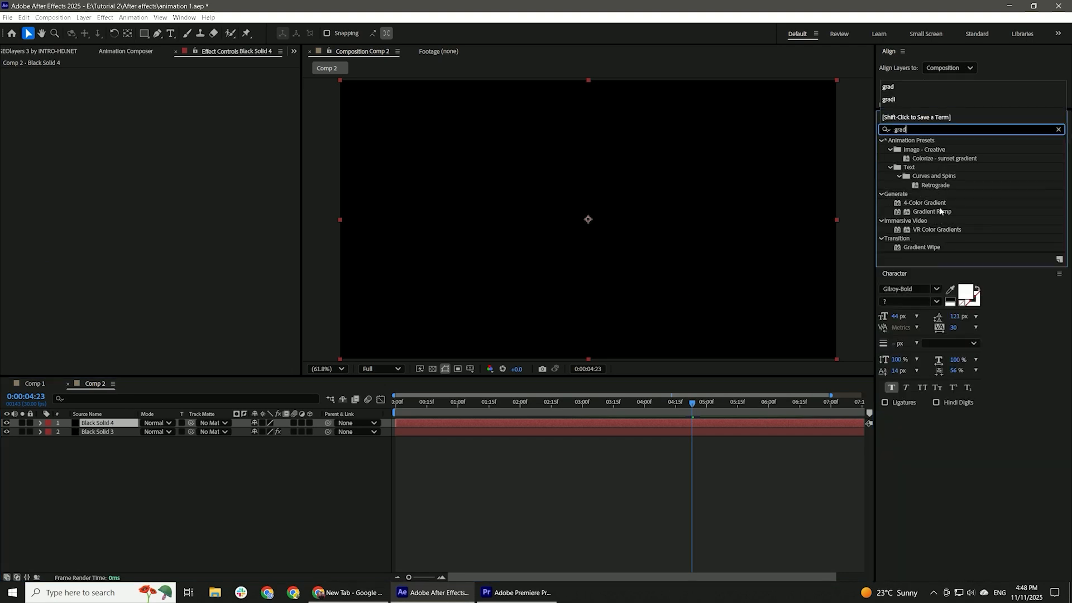
double_click(940, 211)
Make the new solid's ramp radial and start it near the frame's centre at 948.8, 539.2.
left_click(192, 116)
left_click(184, 137)
left_click(164, 81)
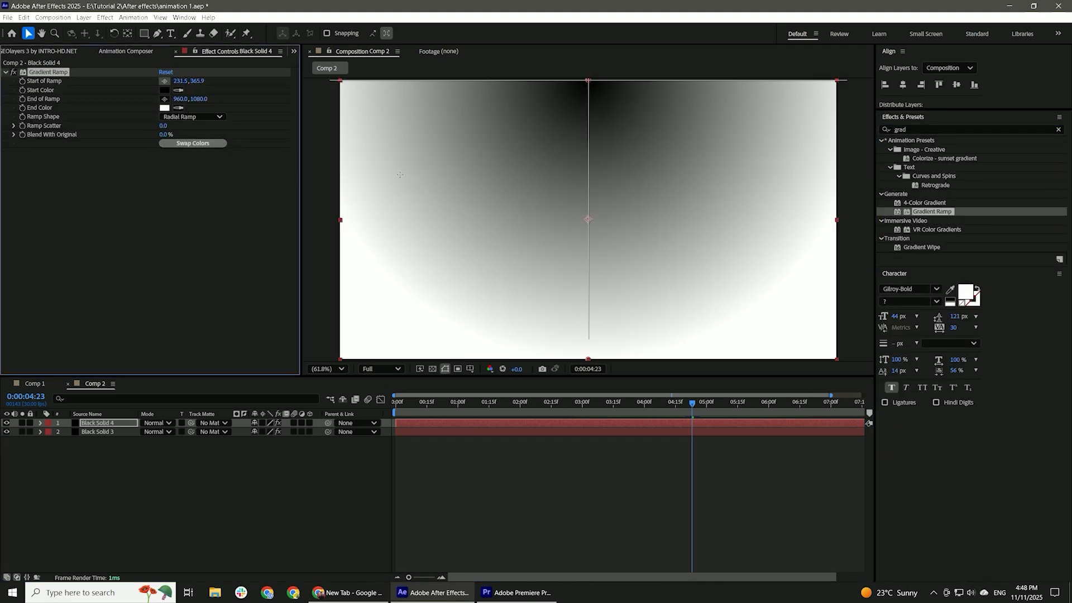
left_click(585, 220)
Color the radial ramp from dark olive to black, and move its solid below the wave-lines layer.
left_click(164, 90)
left_click_drag(450, 342, 464, 313)
left_click(631, 232)
left_click(164, 108)
left_click_drag(525, 358, 572, 387)
left_click(636, 237)
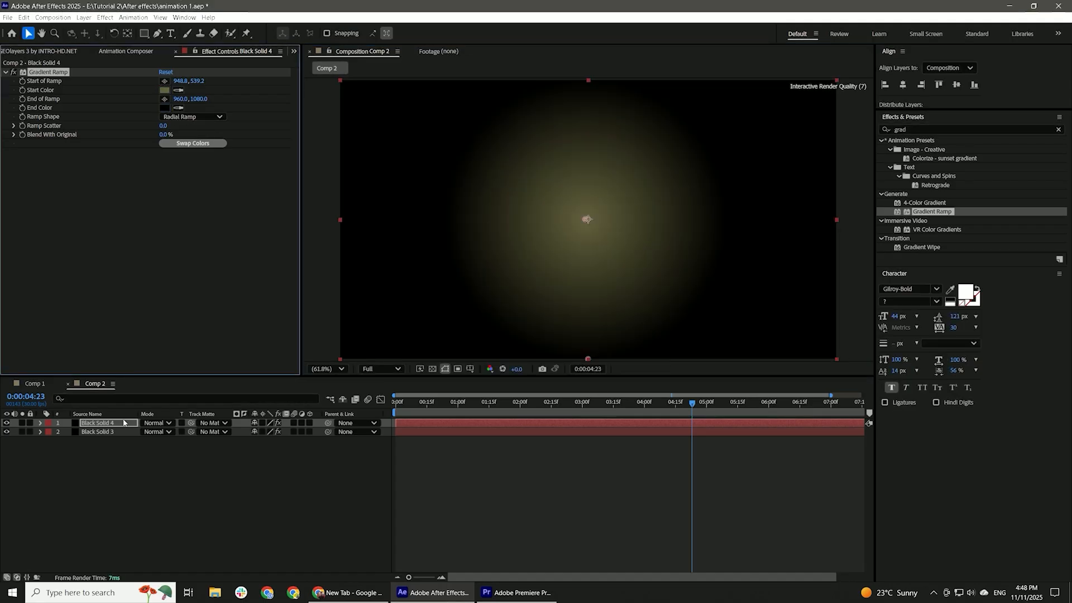
left_click_drag(124, 423, 127, 437)
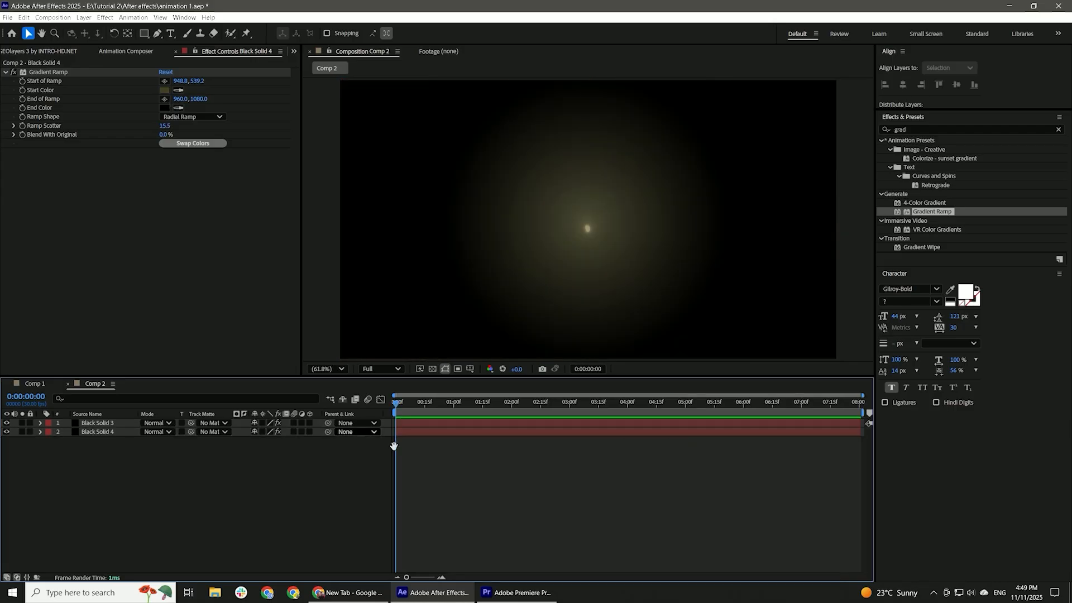
key("space")
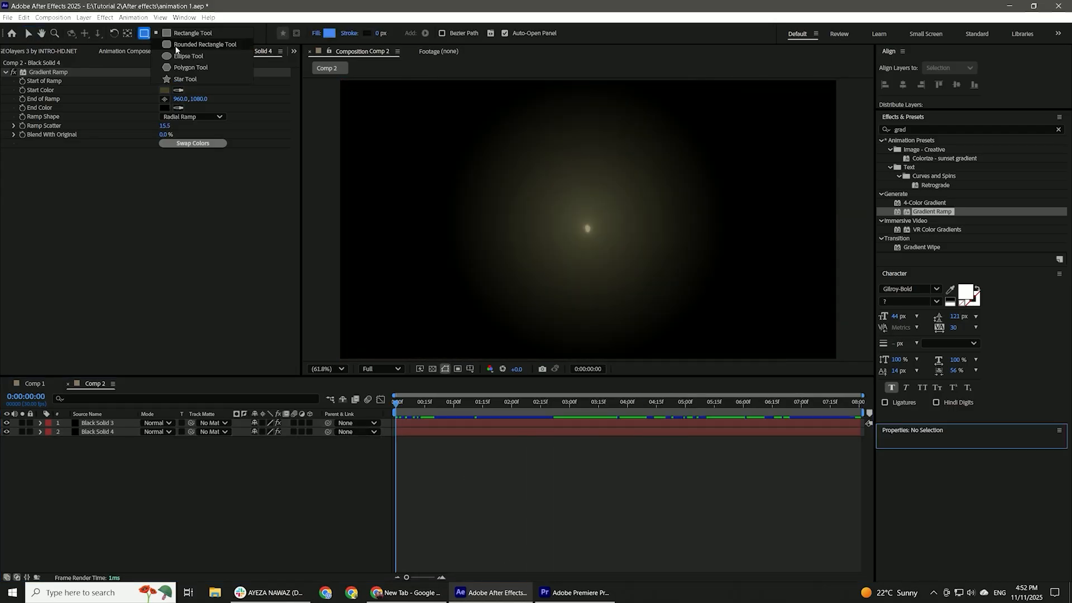
Draw a wide rectangle shape reaching past the frame's lower edge and fill it with a near-black color.
left_click(173, 35)
left_click_drag(407, 159, 804, 366)
left_click(328, 35)
left_click_drag(458, 261, 418, 356)
left_click(640, 233)
Apply Gradient Ramp to the rectangle, running diagonally from 229.9, 294.7 to 1828.1, 1094.6.
key("ctrl+5")
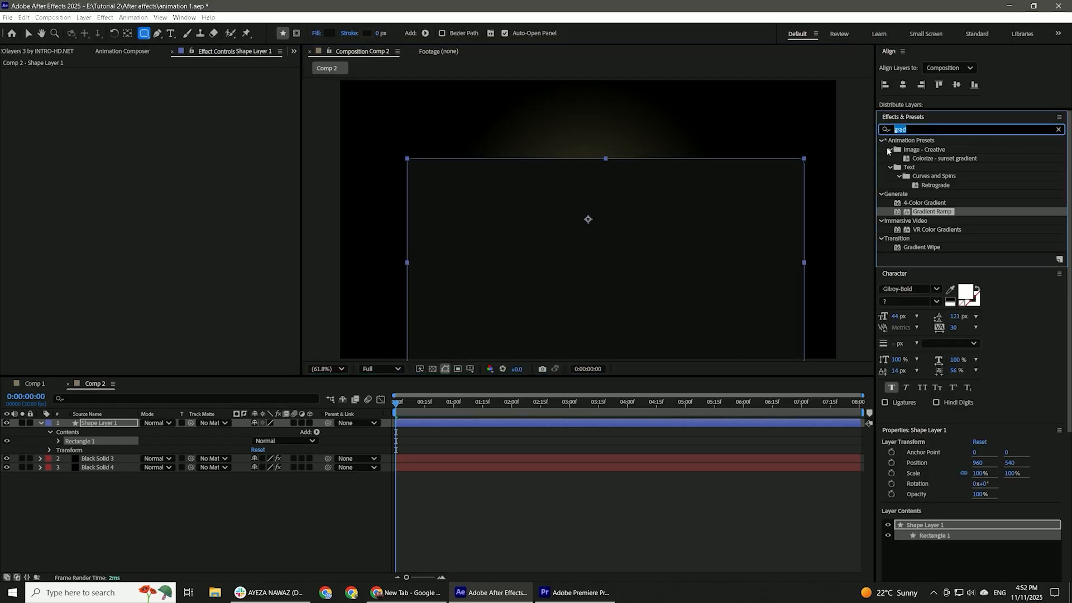
double_click(931, 212)
left_click(164, 81)
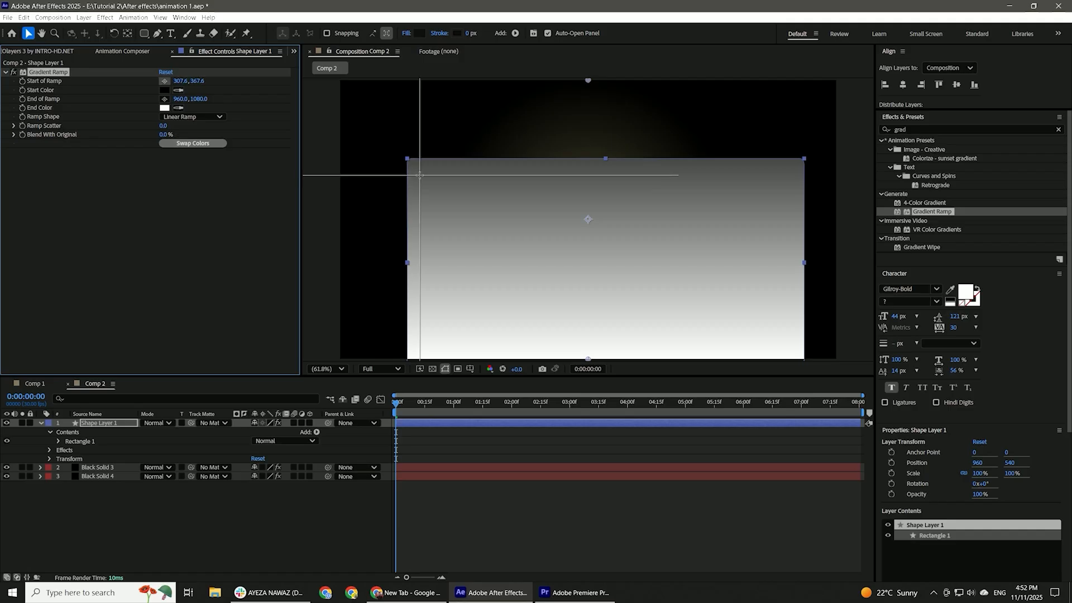
left_click(400, 156)
left_click(164, 98)
left_click(812, 363)
Recolor the panel's Gradient Ramp to run from dark gray to near-black.
left_click(164, 90)
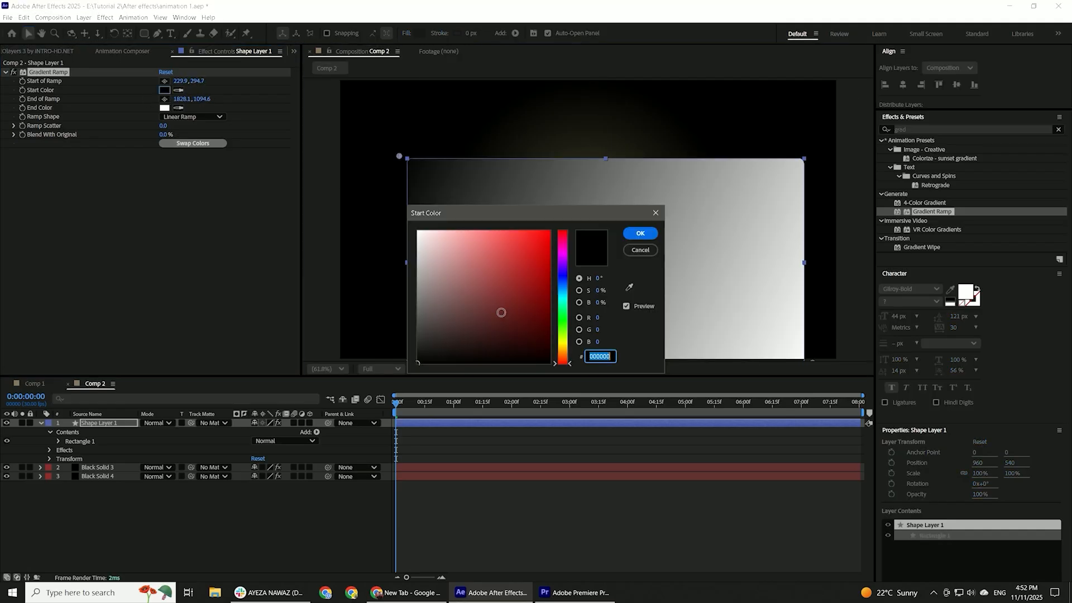
left_click(423, 340)
left_click(640, 233)
left_click(164, 108)
left_click_drag(500, 344, 477, 358)
left_click(640, 234)
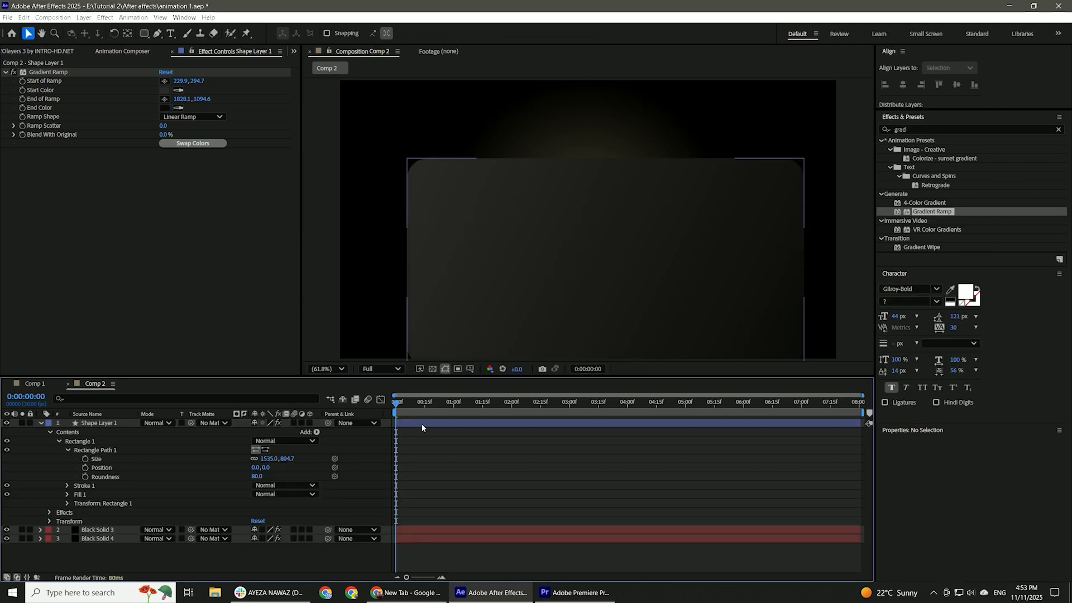
Duplicate the panel with a corner roundness of 60, remove the copy's Gradient Ramp, and fill the copy with black.
left_click(421, 423)
left_click(260, 477)
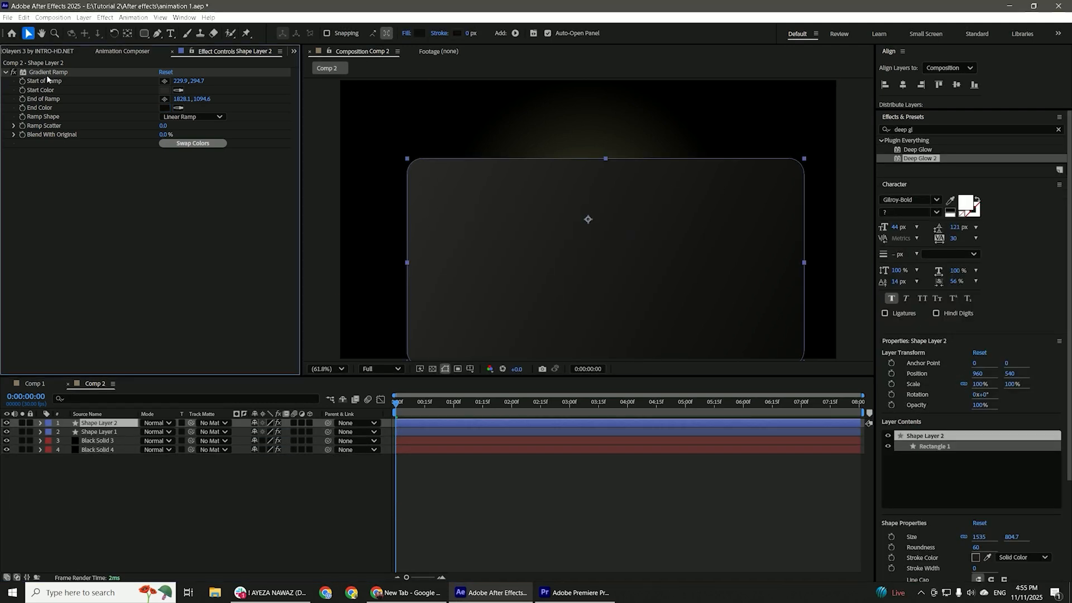
left_click(47, 73)
key("Delete")
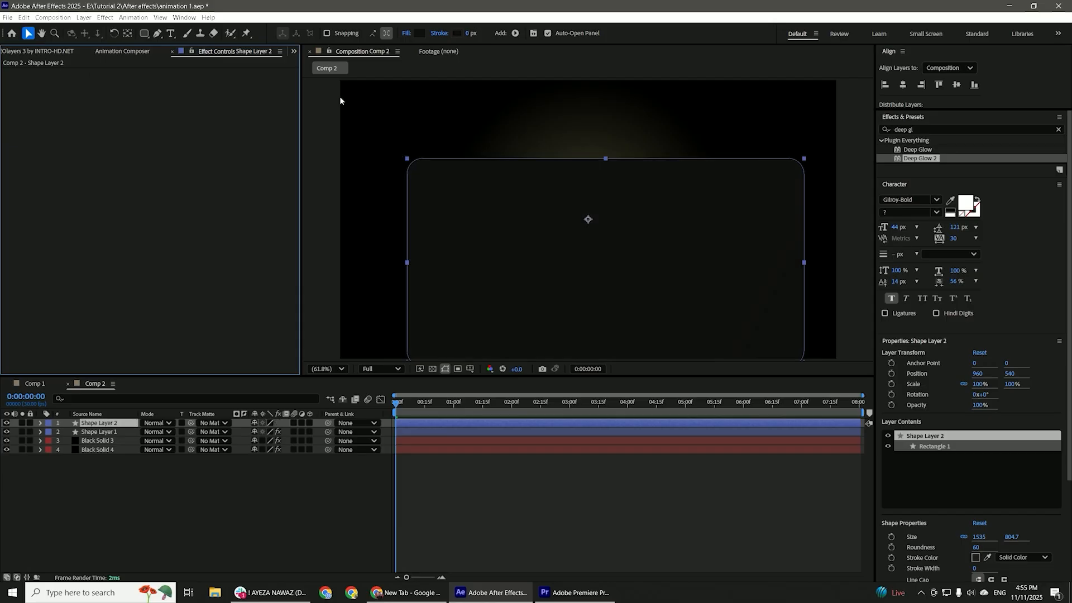
left_click(422, 30)
left_click_drag(476, 278, 414, 366)
left_click(653, 231)
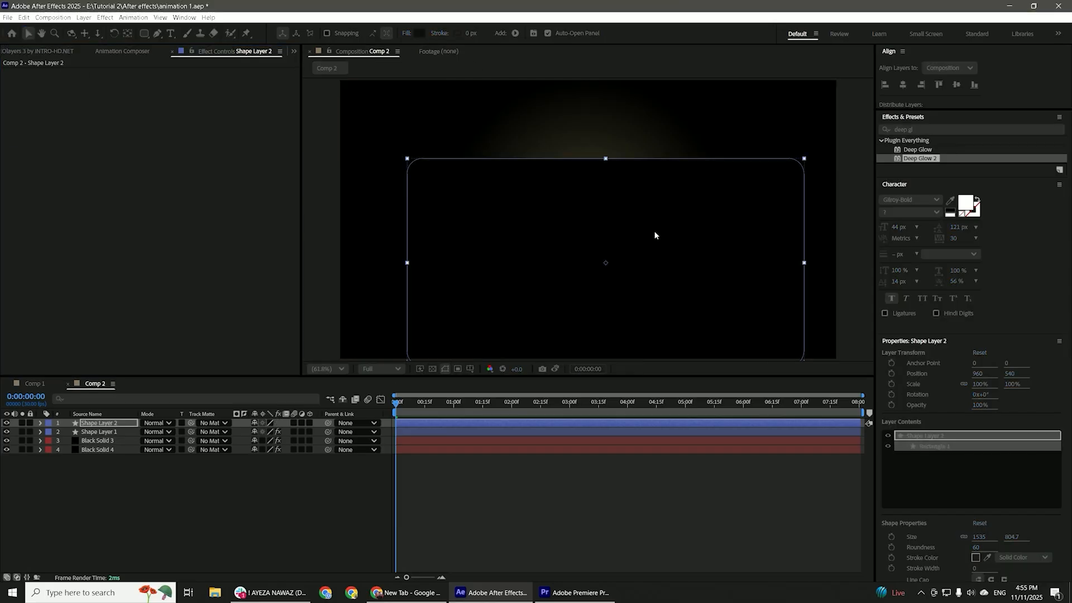
Apply CC Light Sweep to the black panel with width 247, sweep intensity 0, a thicker edge, and an olive light color.
left_click(949, 129)
type("cc lig")
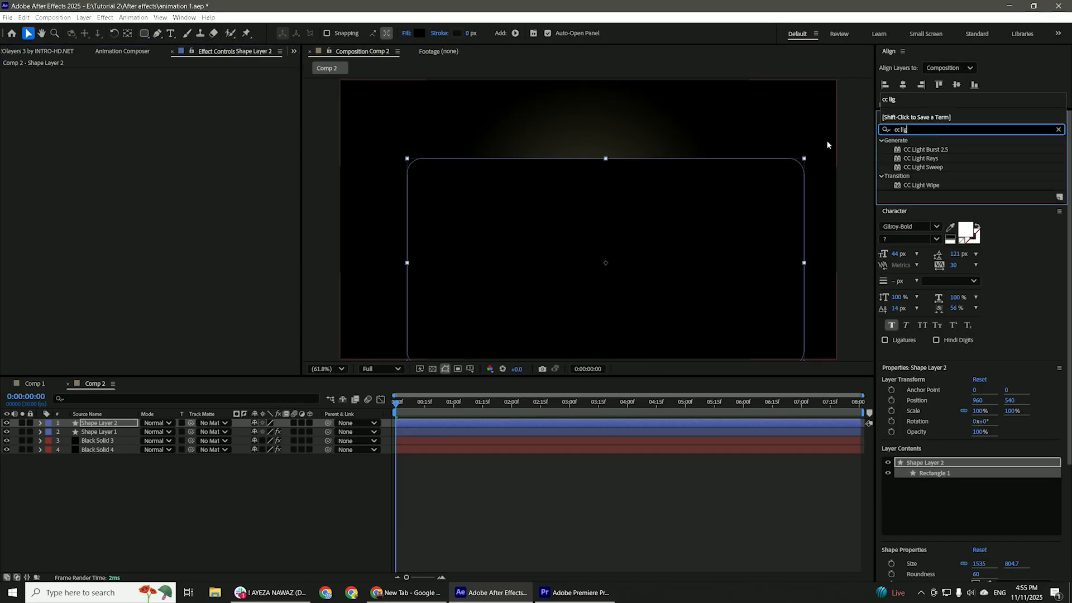
double_click(942, 167)
left_click_drag(171, 130, 257, 136)
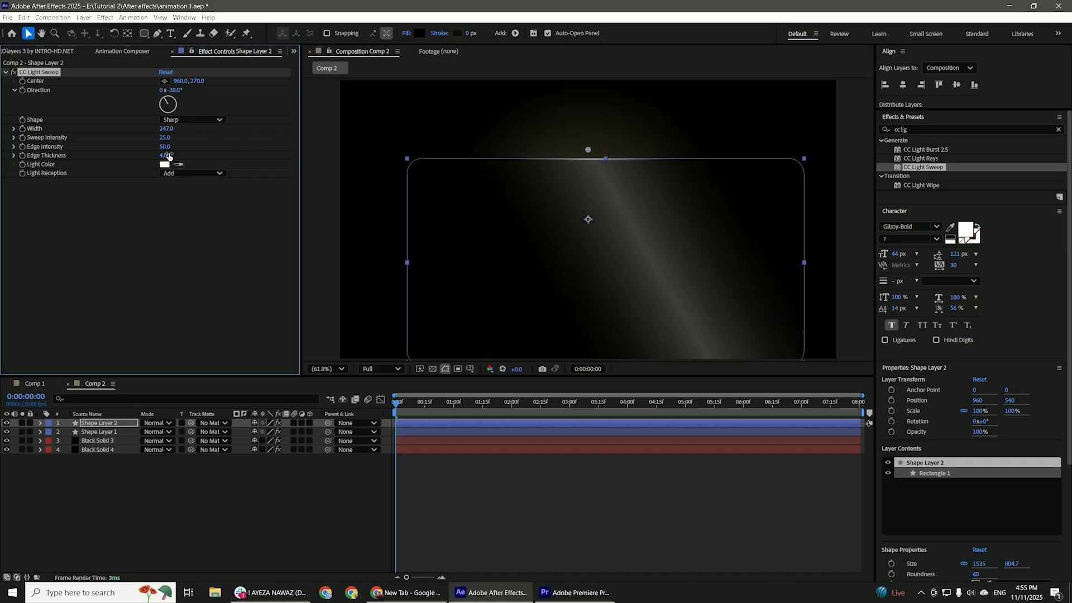
left_click_drag(165, 139, 167, 160)
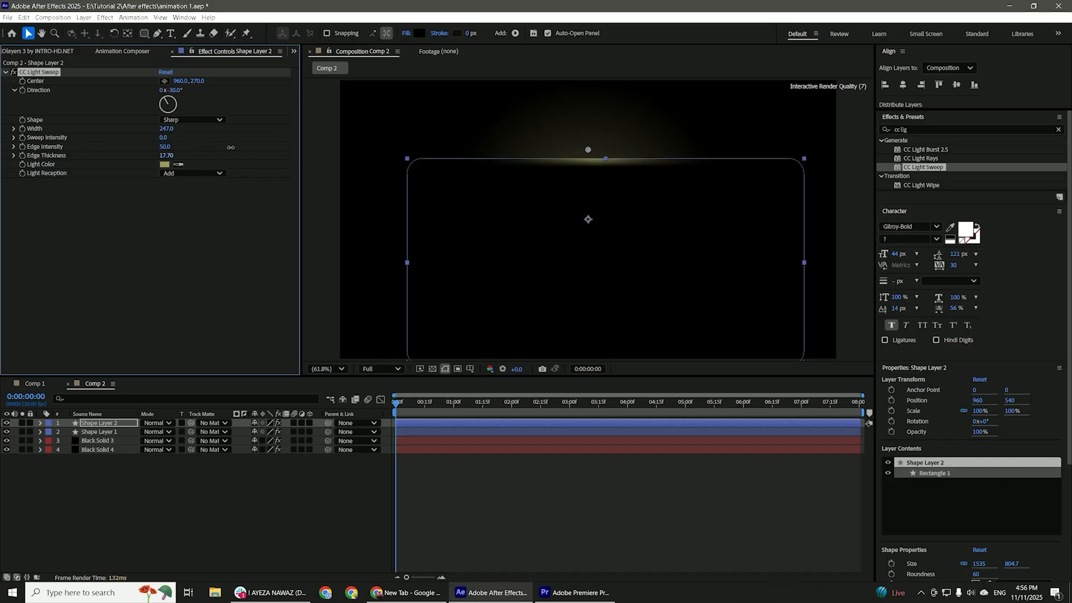
Set the black panel's blend mode to Add and apply Deep Glow 2 with radius 700 and exposure 0.70.
left_click(158, 423)
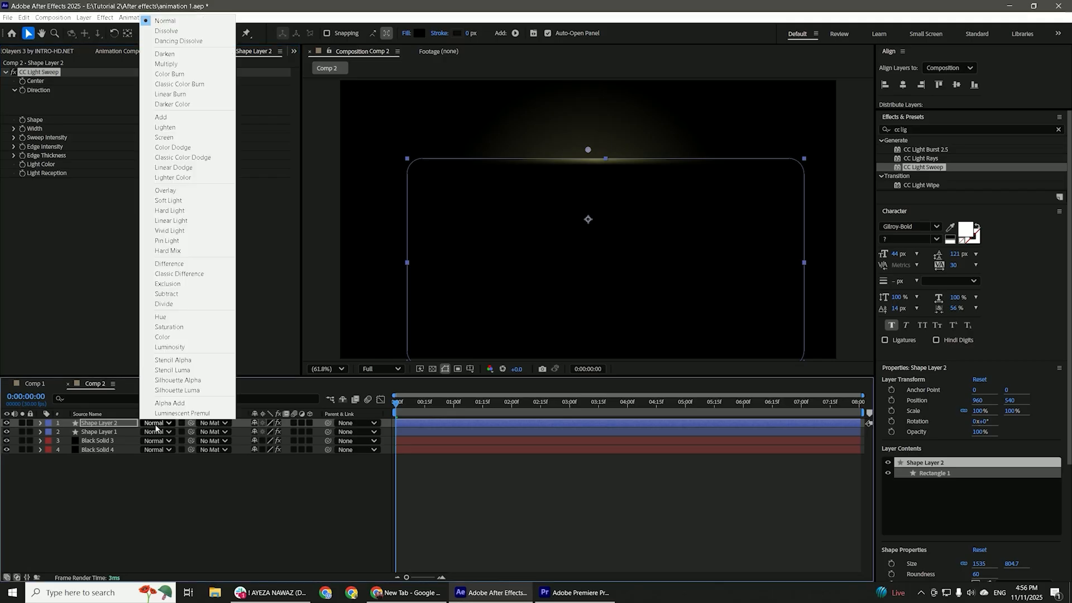
left_click(168, 124)
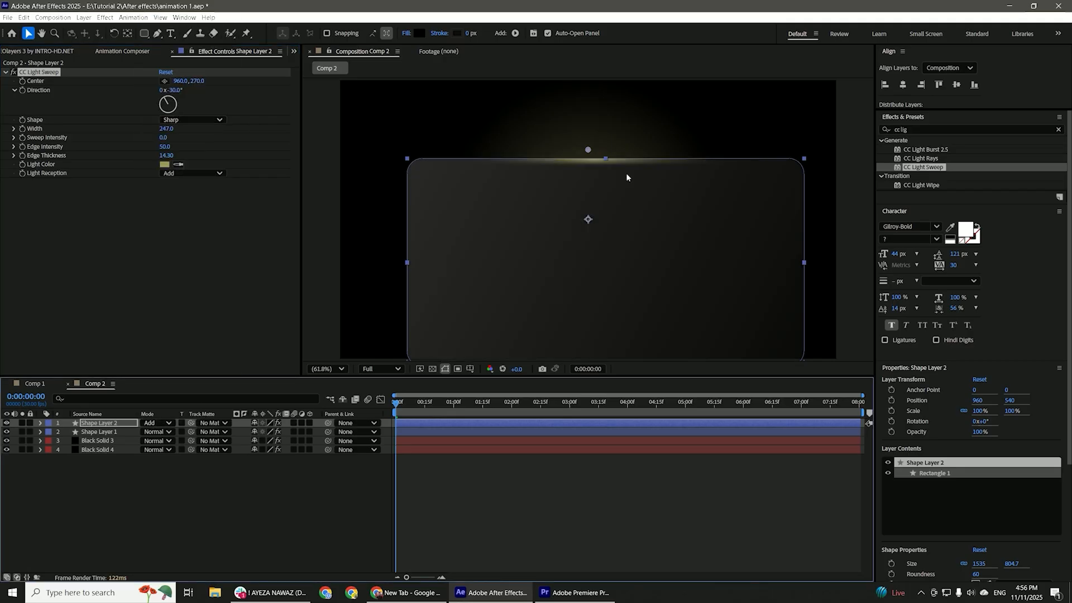
left_click(910, 130)
type("deep")
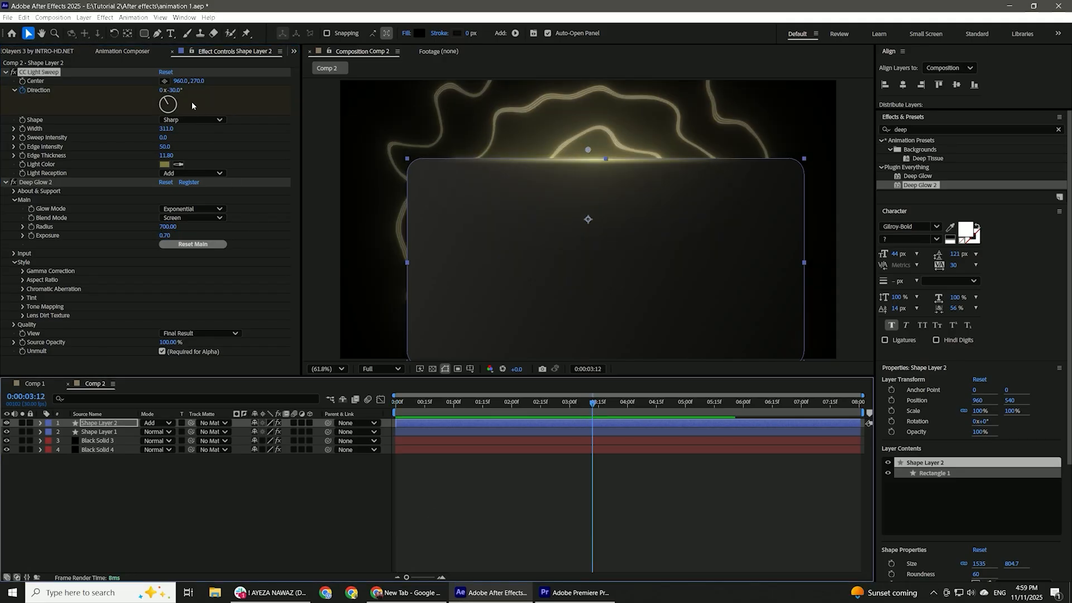
Animate the light sweep's direction from -30° across the whole timeline, easing both keyframes so the rotation speed peaks early.
left_click_drag(178, 92, 312, 98)
key("u")
left_click_drag(592, 441, 849, 474)
left_click_drag(858, 436, 383, 441)
left_click(380, 399)
mouse_move(434, 540)
left_mouse_down()
mouse_move(438, 527)
mouse_move(451, 535)
left_mouse_up()
left_click_drag(811, 519, 638, 543)
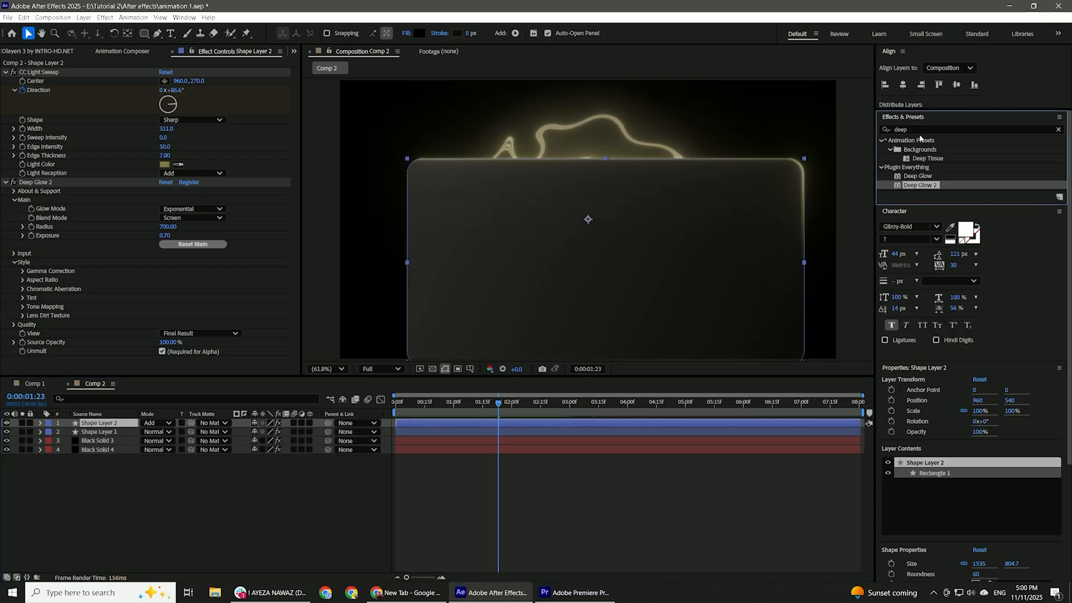
Add a second CC Light Sweep to the black panel, centered at 961.8, 733.5, with width 1306 and sweep intensity 2.
left_click(904, 129)
key("BackSpace")
key("BackSpace")
key("BackSpace")
key("BackSpace")
type("cc l")
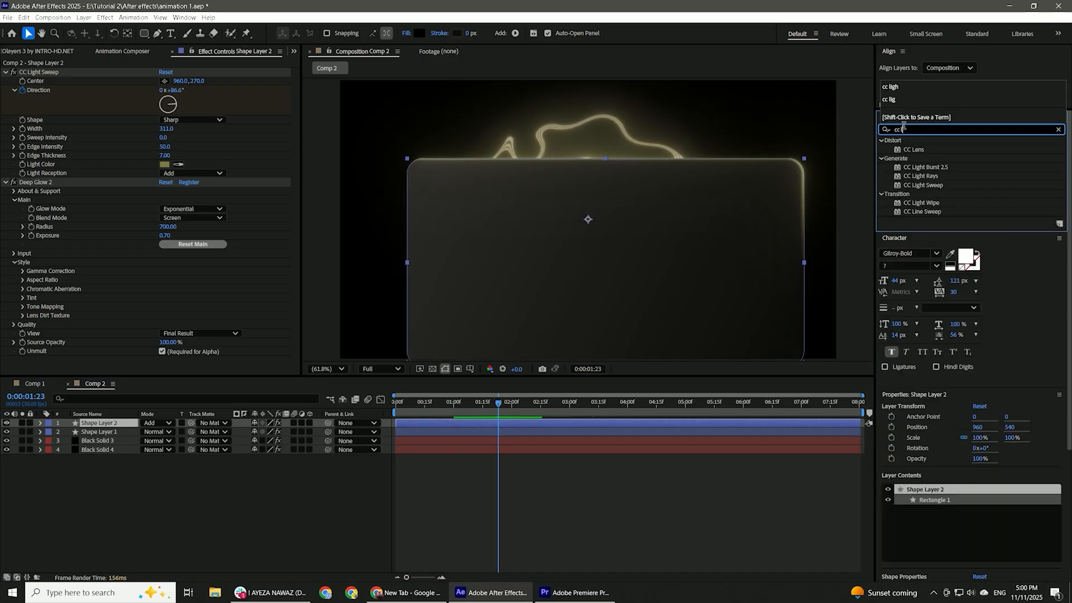
double_click(942, 185)
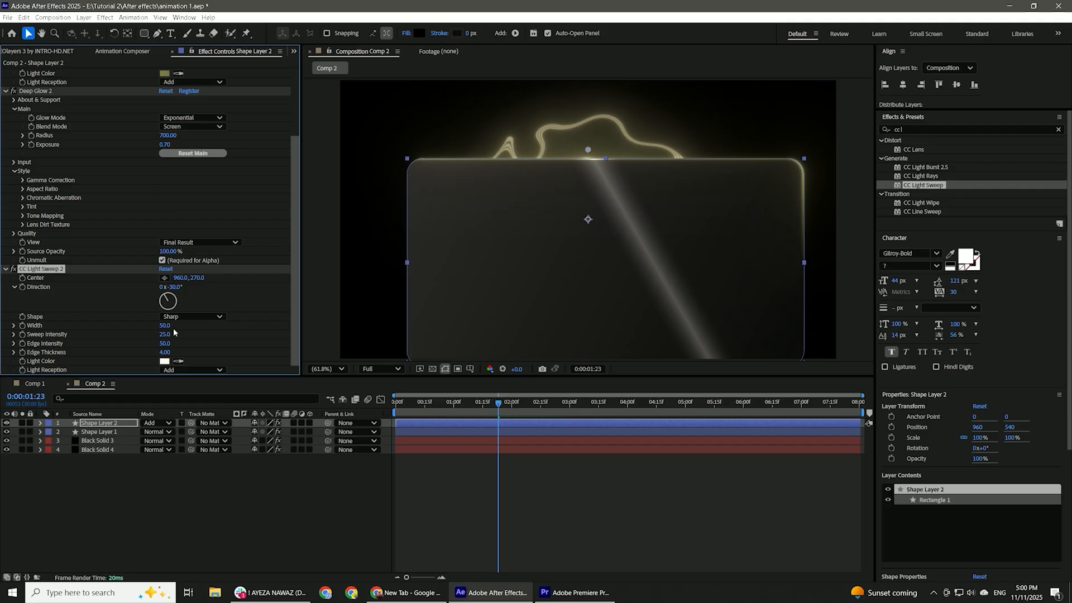
left_click_drag(166, 326, 240, 319)
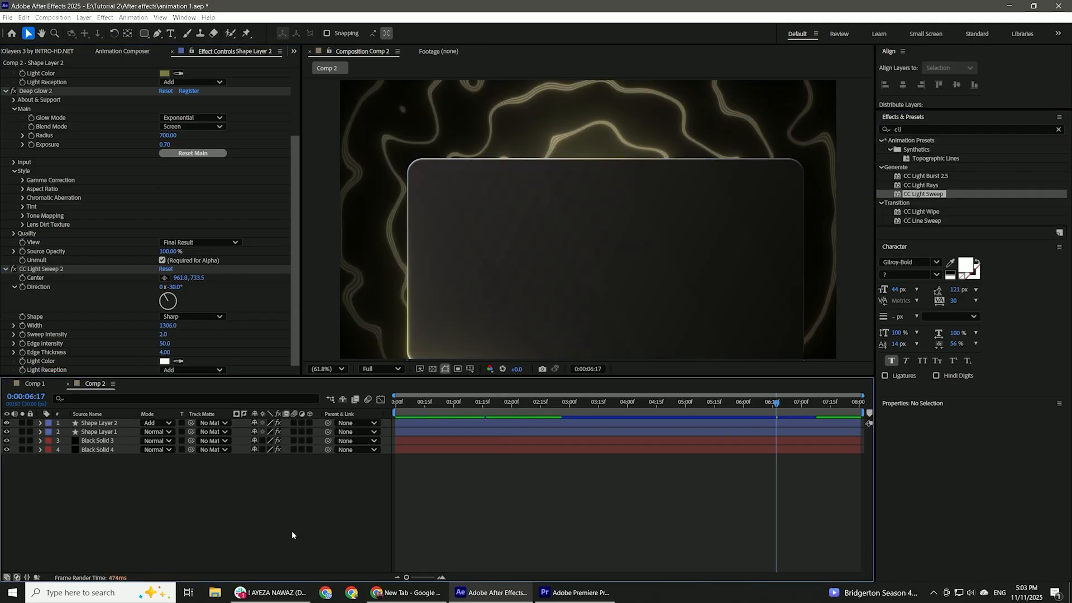
Create a new full-frame black solid above the panel layers.
right_click(291, 530)
mouse_move(335, 422)
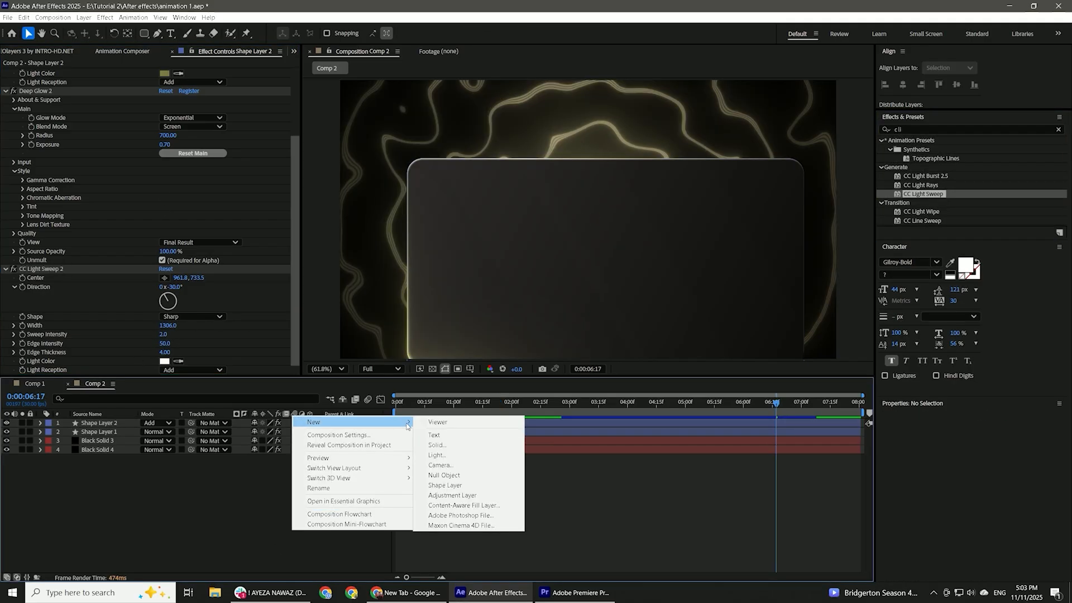
left_click(441, 443)
left_click(613, 396)
Apply Venetian Blinds to the solid at 85% completion, and duplicate the effect with its direction at 90° to form a dot grid.
key("ctrl+5")
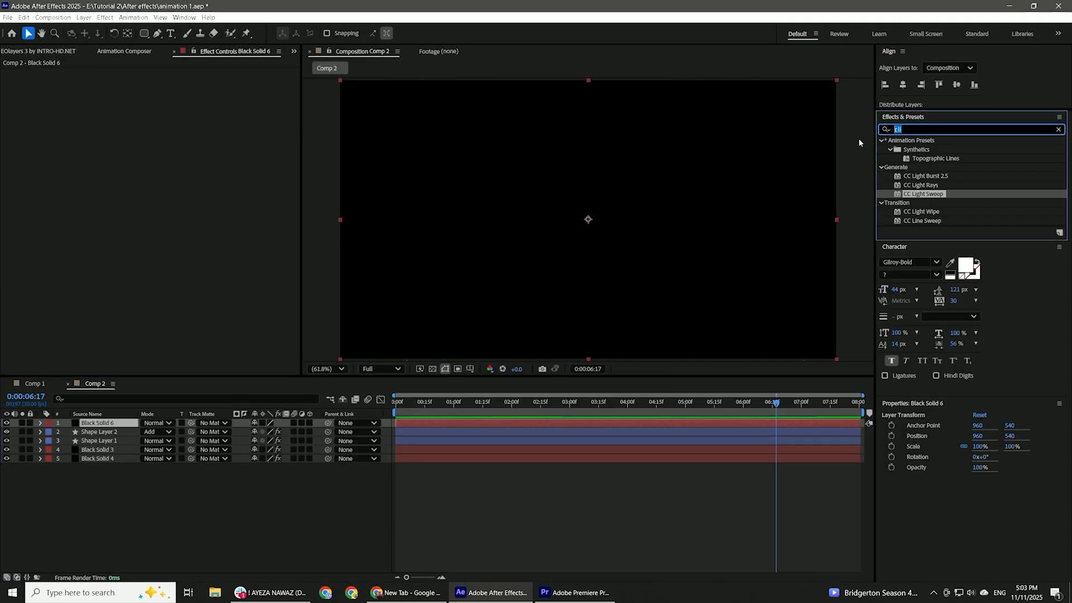
type("vene")
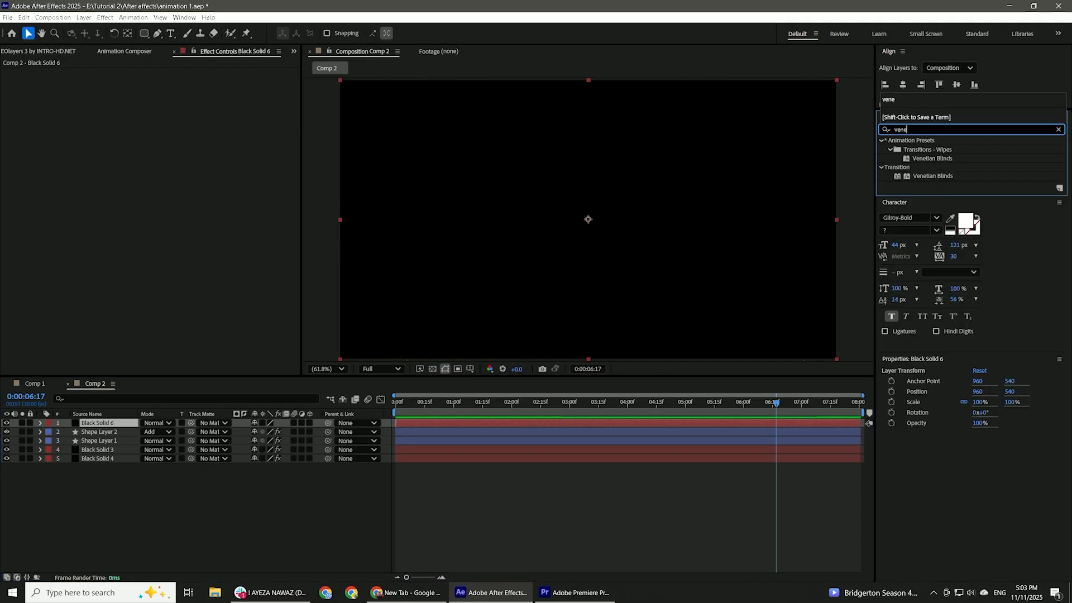
double_click(929, 176)
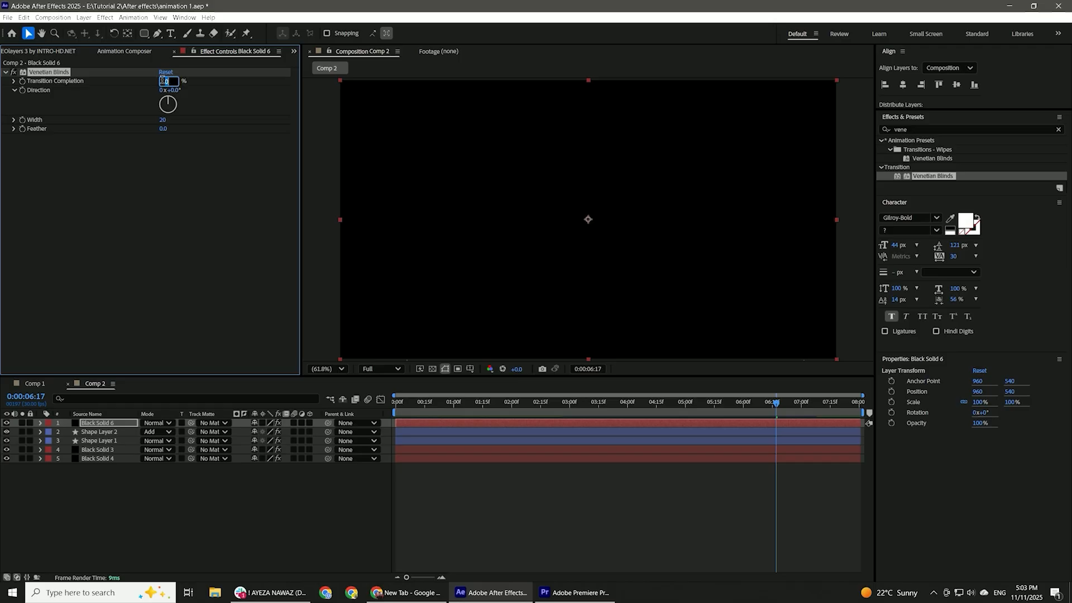
key("Return")
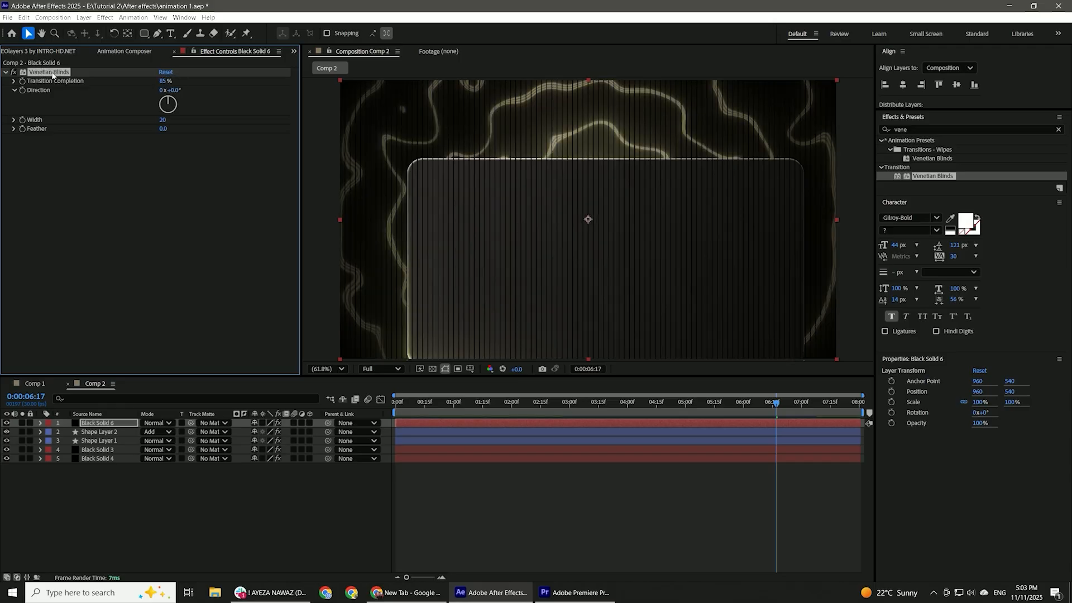
key("ctrl+d")
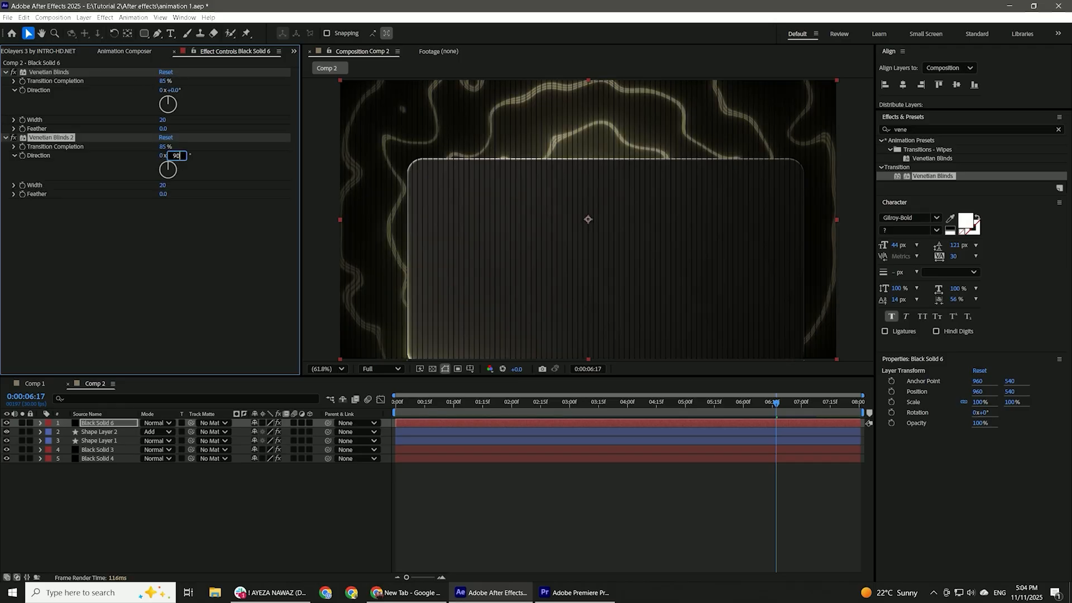
left_click(199, 226)
Mask the dot grid with a rounded rectangle just inside the panel, feathered about 81 px, and set the layer's opacity to 10%.
key("q")
left_click_drag(423, 170, 789, 354)
key("f")
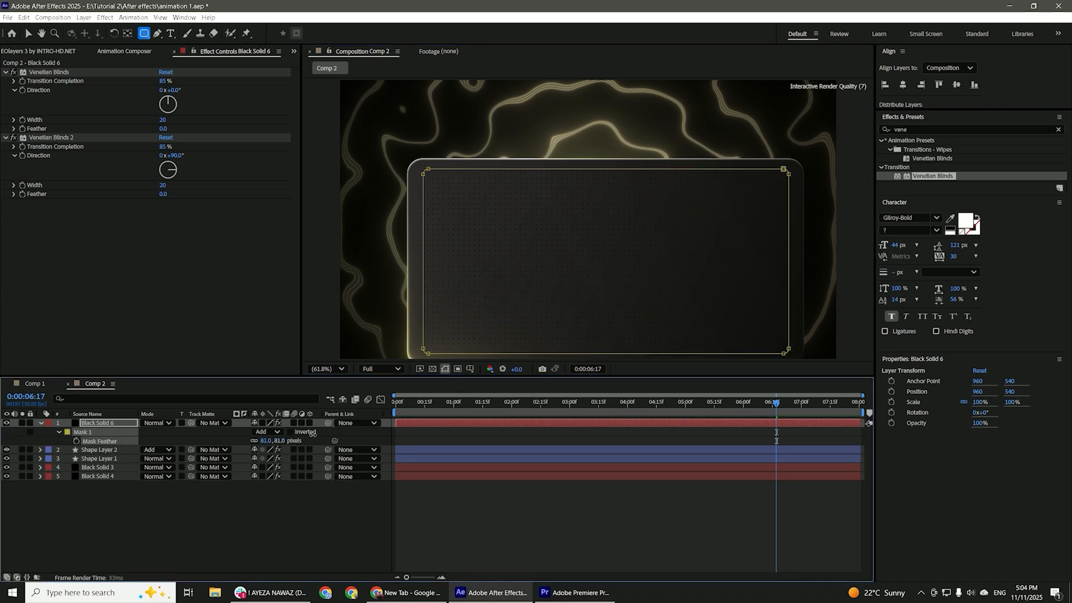
key("t")
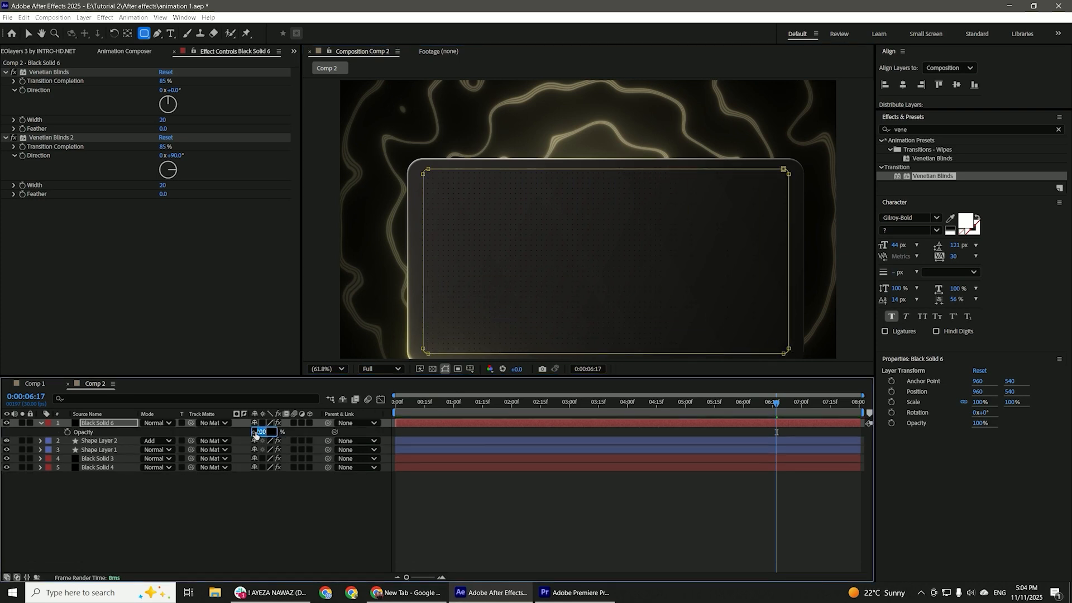
left_click(278, 494)
Apply the Invert effect to the dot-grid solid.
left_click(661, 422)
left_click_drag(910, 129, 867, 145)
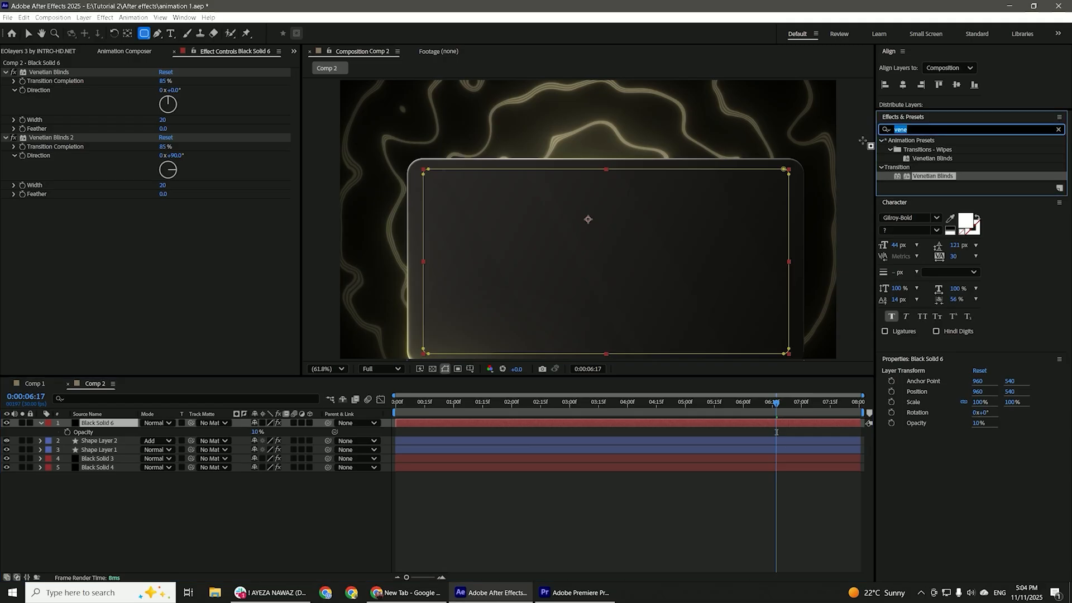
type("inver")
double_click(920, 175)
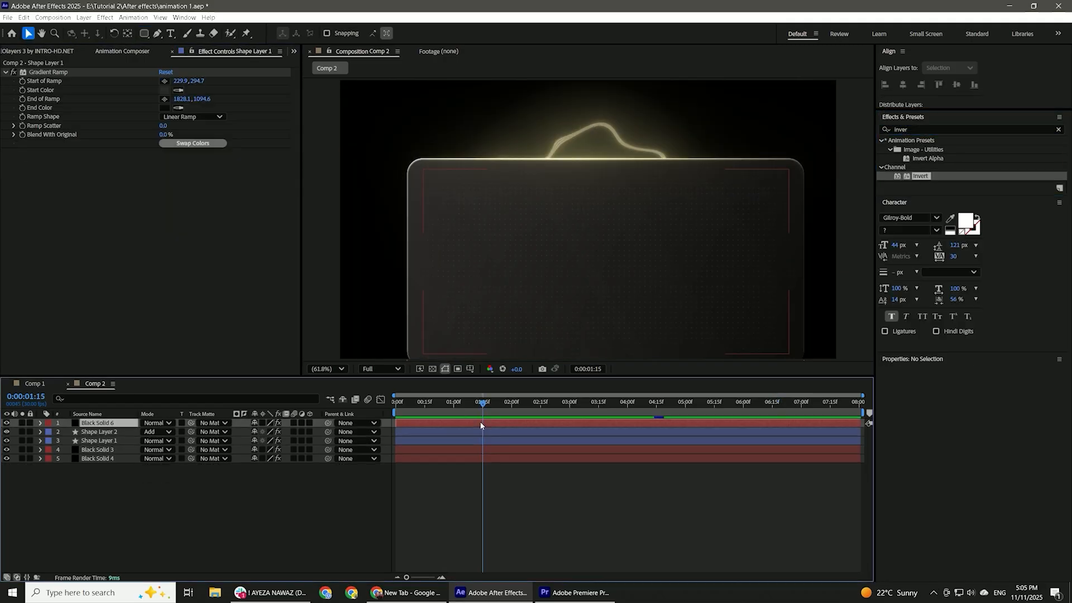
Parent the dot-grid and light-sweep layers to the gradient panel, and animate the panel rising from y 1399 at 0:00 to 540 at 1:15.
left_click(480, 431, "ctrl")
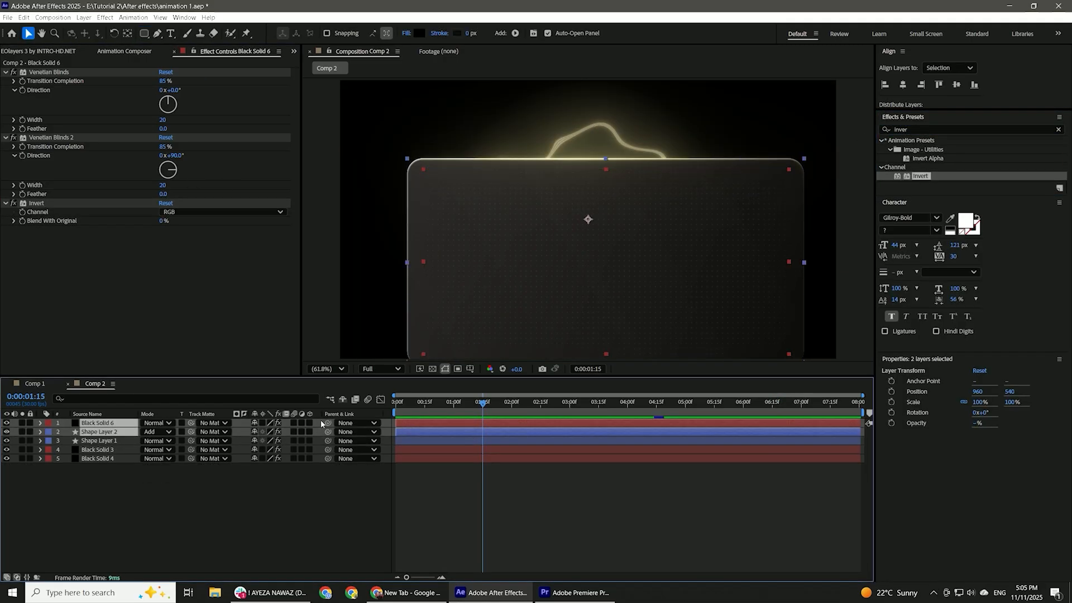
left_click_drag(327, 424, 103, 441)
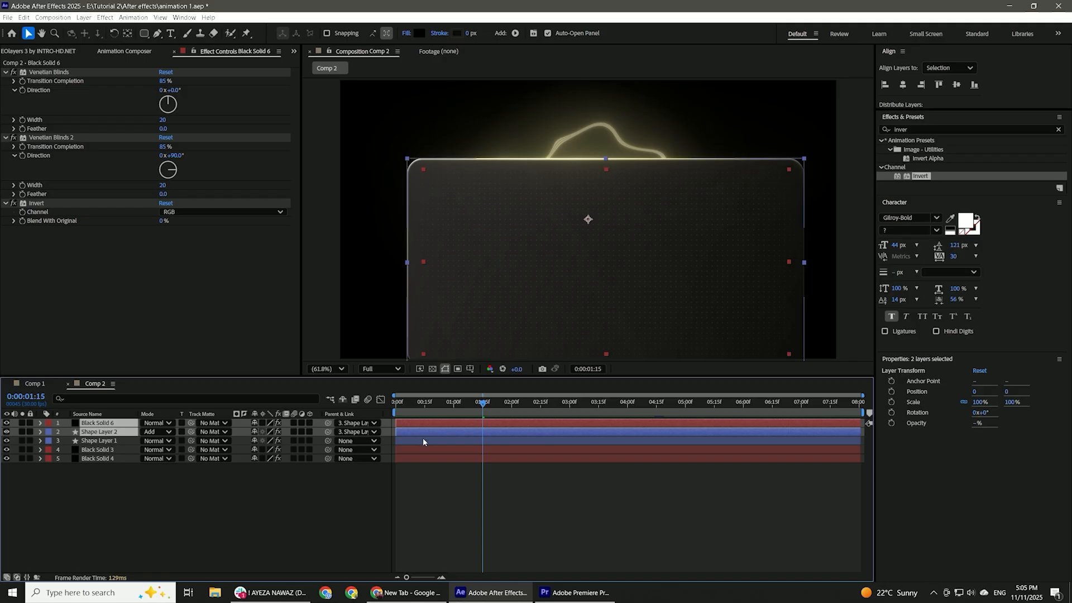
left_click(423, 442)
key("p")
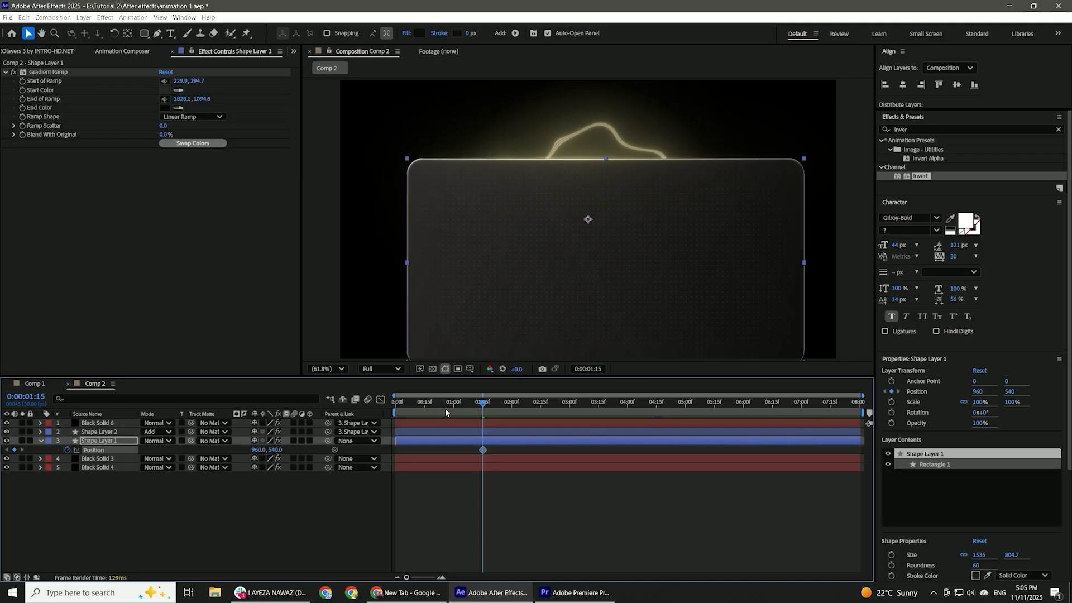
key("Home")
left_click_drag(278, 449, 753, 418)
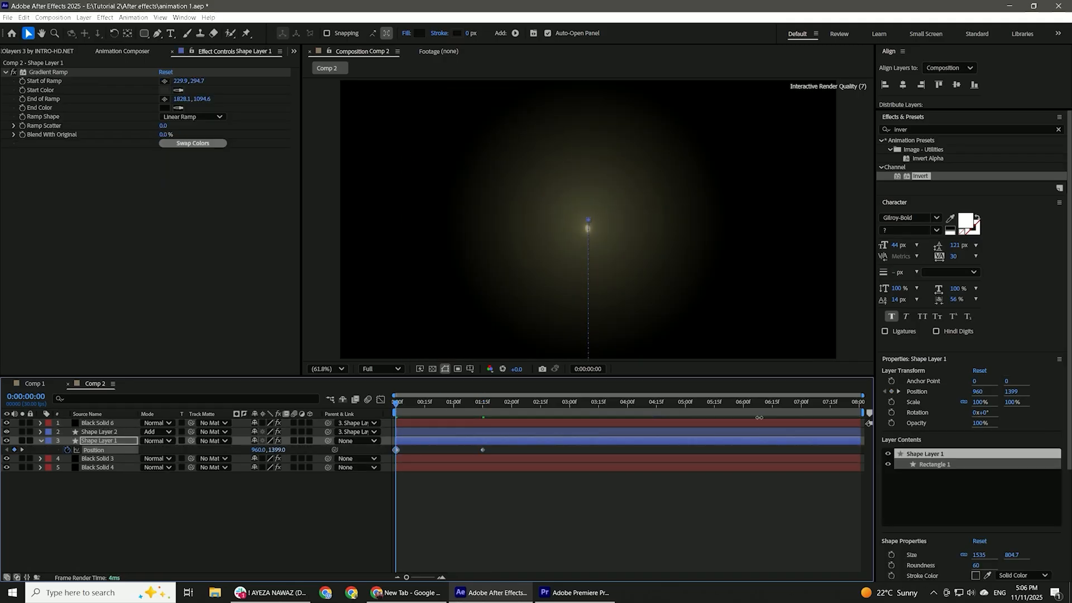
Ease the panel's position keyframes in the speed graph so it rises fast early and slows into place.
left_click(382, 400)
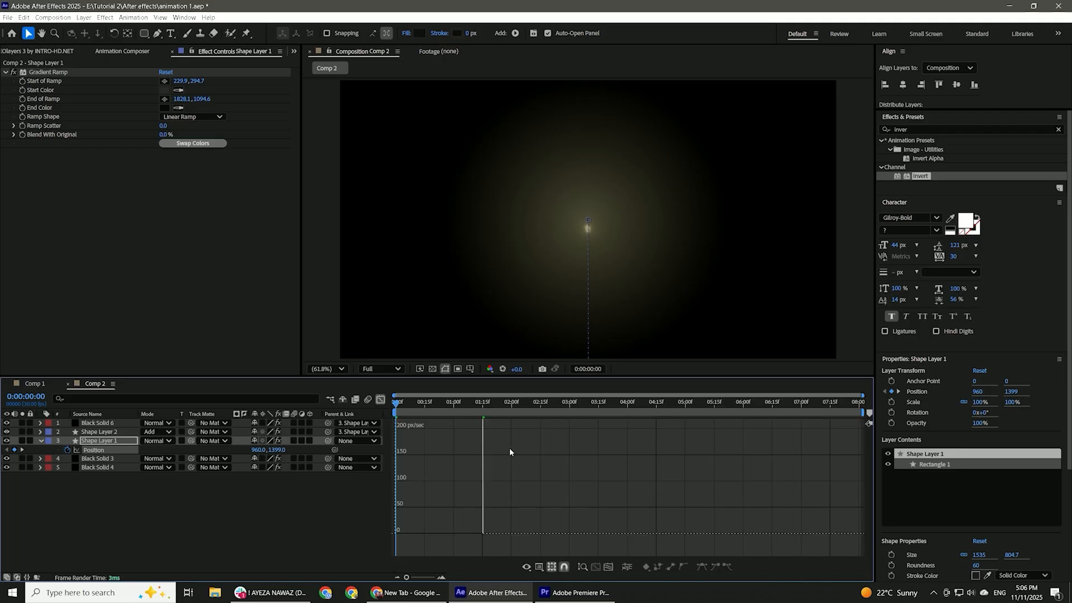
scroll(525, 478, "up", 5)
left_click_drag(513, 493, 376, 565)
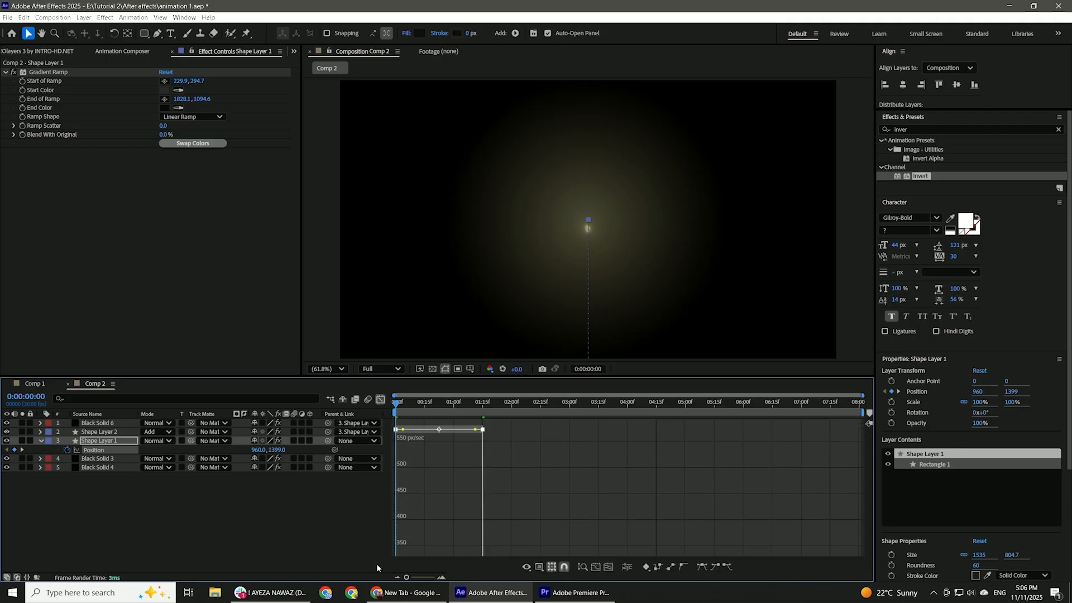
left_click_drag(402, 429, 413, 547)
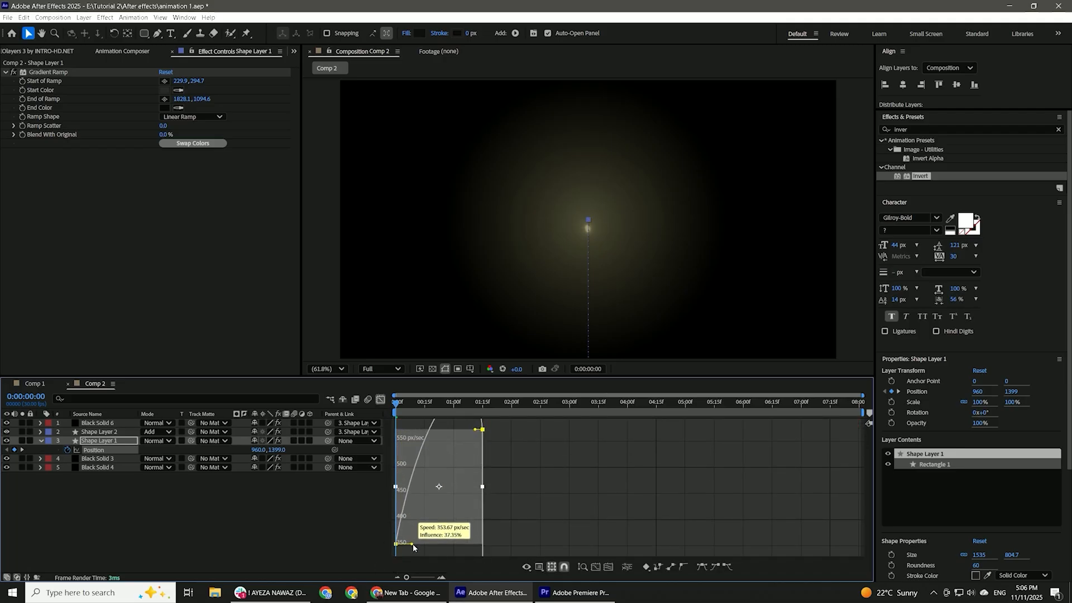
left_click_drag(475, 432, 423, 545)
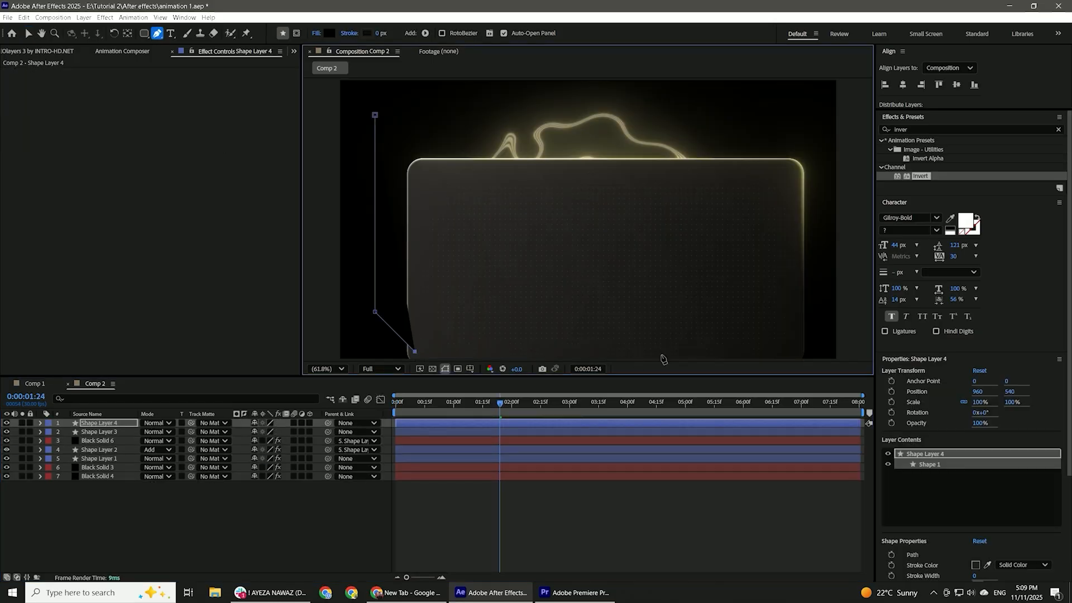
Draw an open path beside the panel that bends along its lower edge, with no fill and a white 4 px stroke.
left_click(317, 33)
left_click(481, 268)
left_click(548, 326)
left_click(367, 33)
left_click(419, 232)
left_click(639, 233)
left_click(381, 33)
key("Up")
key("Up")
key("Up")
key("Up")
Add Trim Paths to the shape layer of the curved white axis line.
left_click(419, 487)
left_click(413, 423)
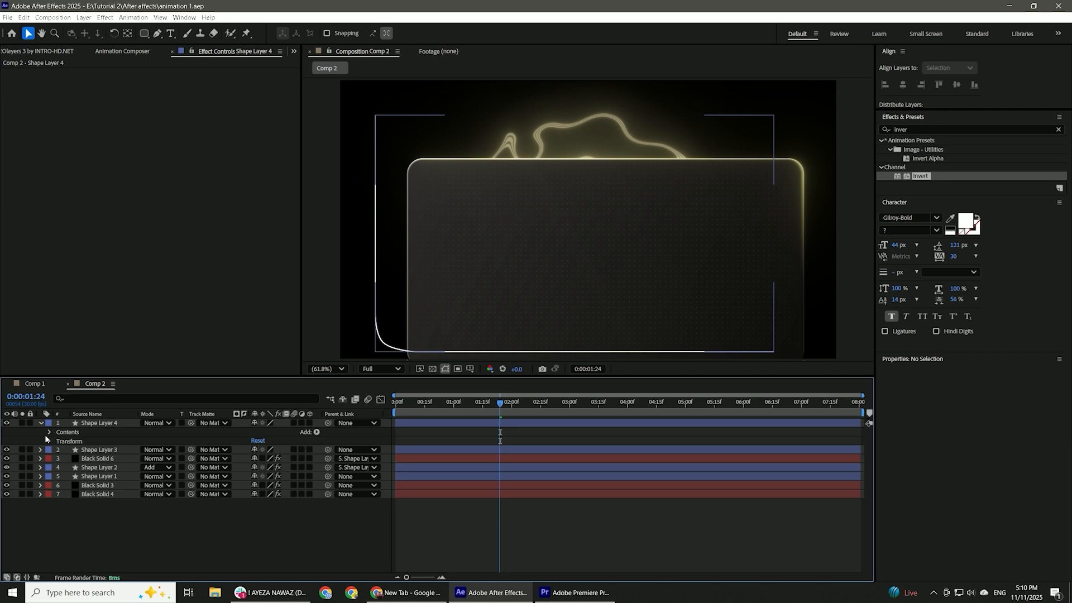
left_click(316, 432)
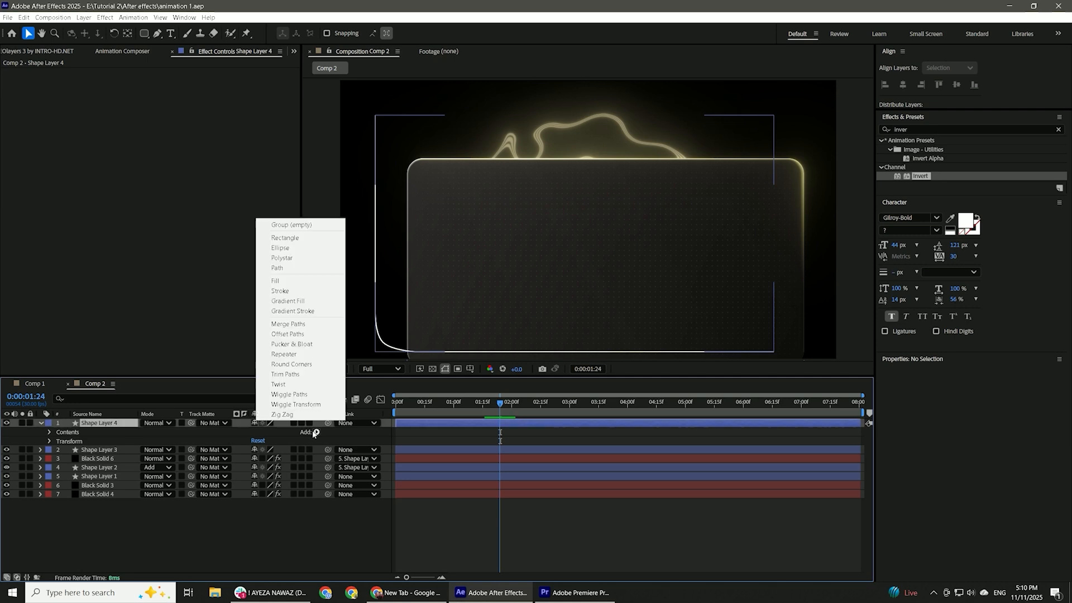
left_click(304, 378)
Make the axis line's stroke dashed with a dash length of 21, a round cap and a round join.
left_click(59, 441)
left_click(69, 459)
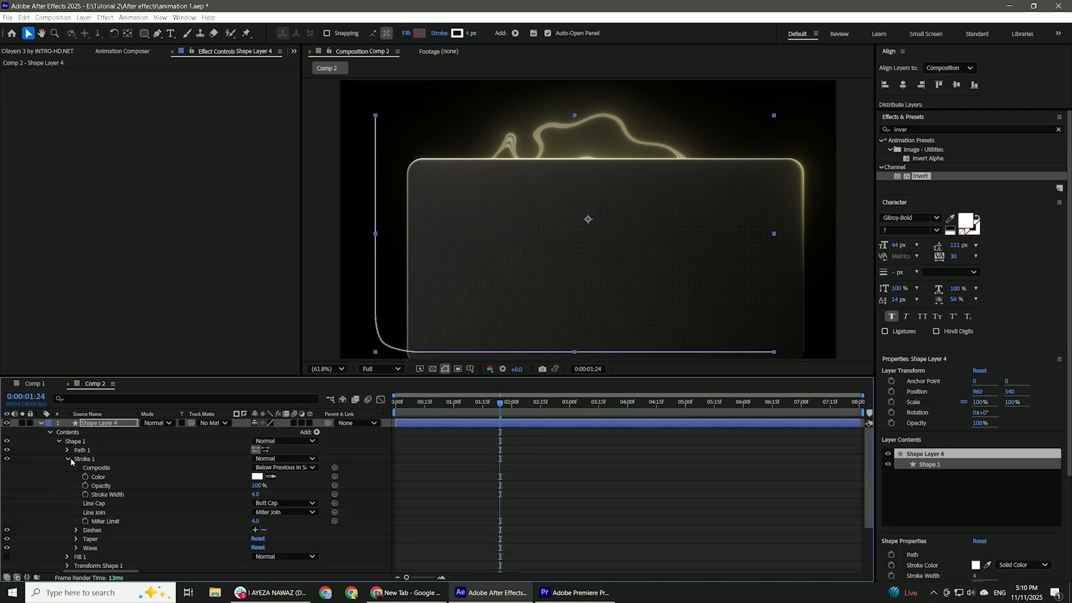
left_click(255, 531)
left_click(277, 512)
left_click(276, 530)
left_click(277, 503)
left_click(275, 523)
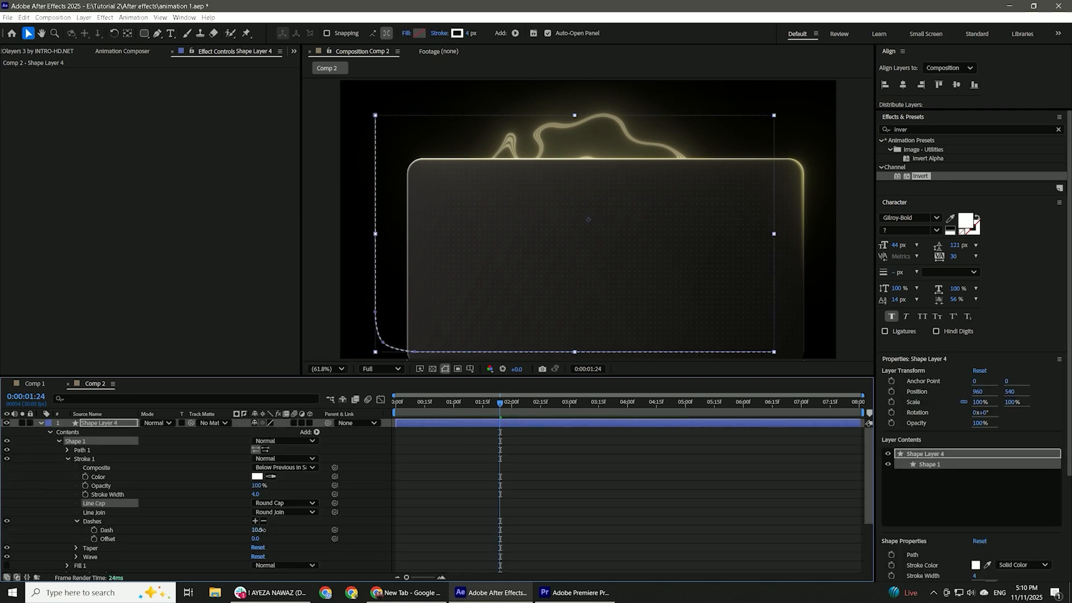
left_click_drag(274, 537, 279, 540)
scroll(279, 540, "down", 2)
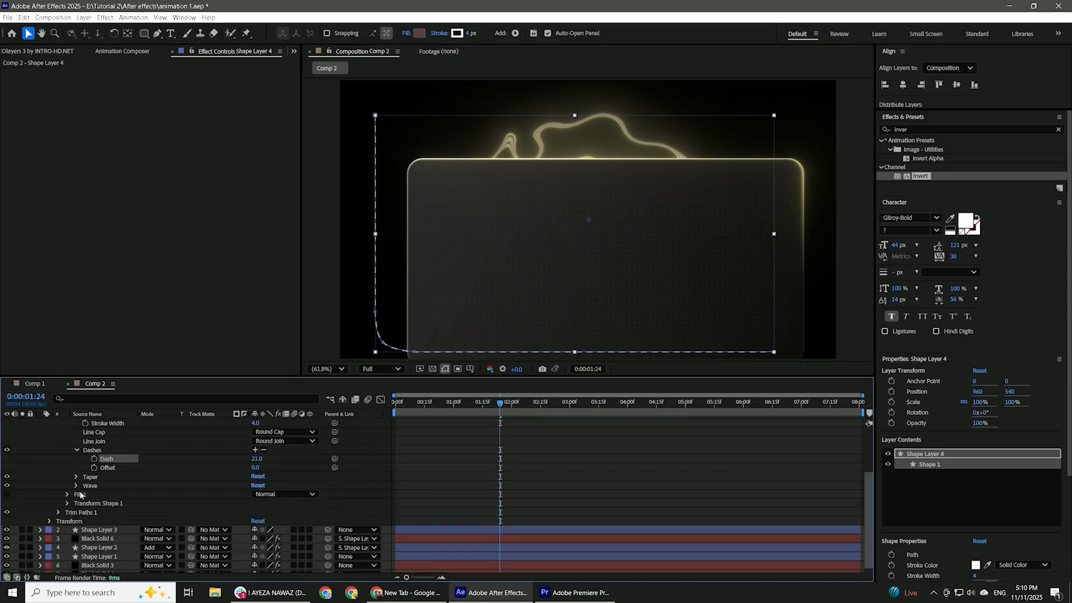
Keyframe the Trim Paths End at 1:24 and set it to 0% at 0:00 so the dashed line draws on.
left_click(58, 512)
left_click(76, 530)
left_click(395, 402)
left_click(257, 530)
type("0")
key("Return")
Easy-ease the Trim Paths End keyframes, adjust their speed curve so the line draws quickly early on, and preview it.
left_click_drag(591, 507, 389, 548)
key("F9")
left_click(380, 400)
left_click_drag(483, 503, 447, 504)
left_click(380, 400)
left_click(508, 469)
key("space")
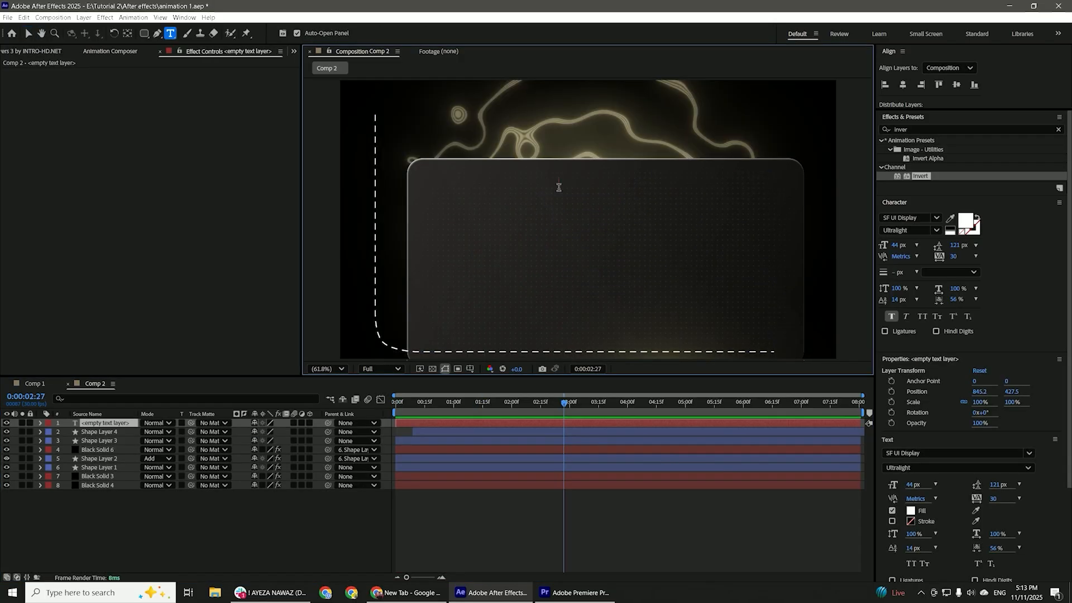
Create a "Value" text label in SF UI Display and set its weight to Semibold.
type("Value")
key("ctrl+s")
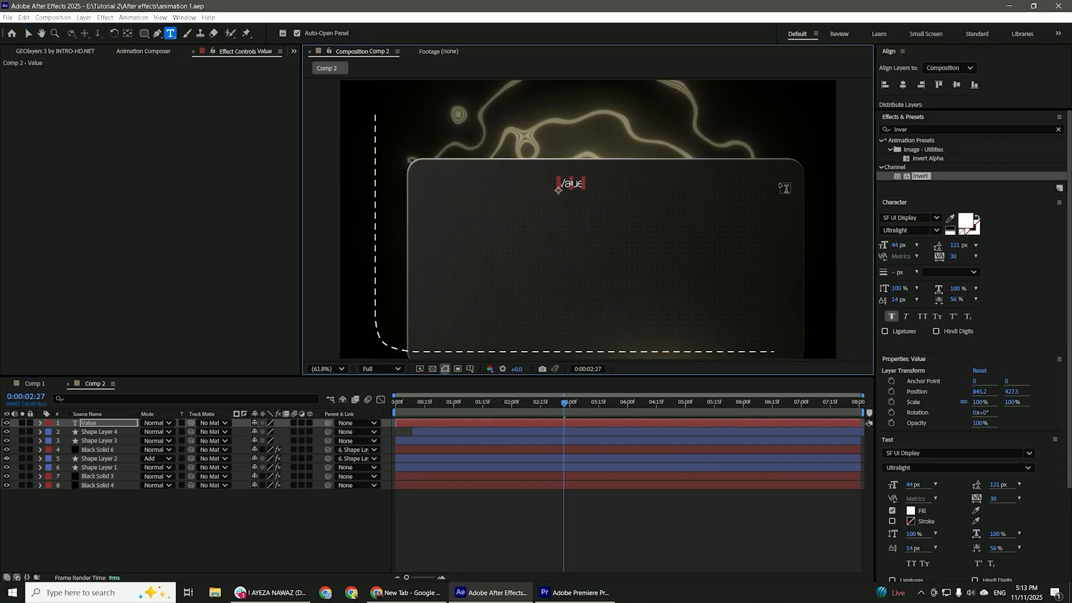
left_click(937, 230)
left_click(895, 296)
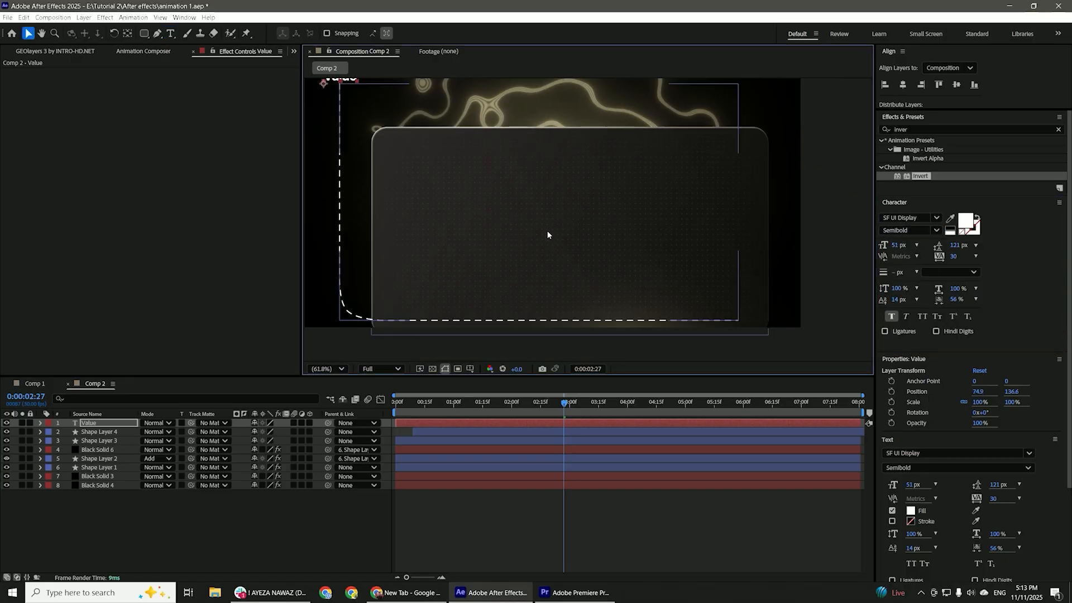
Duplicate the "Value" label, place the copy at the end of the horizontal dashed line, and change its text to "Time".
key("ctrl+d")
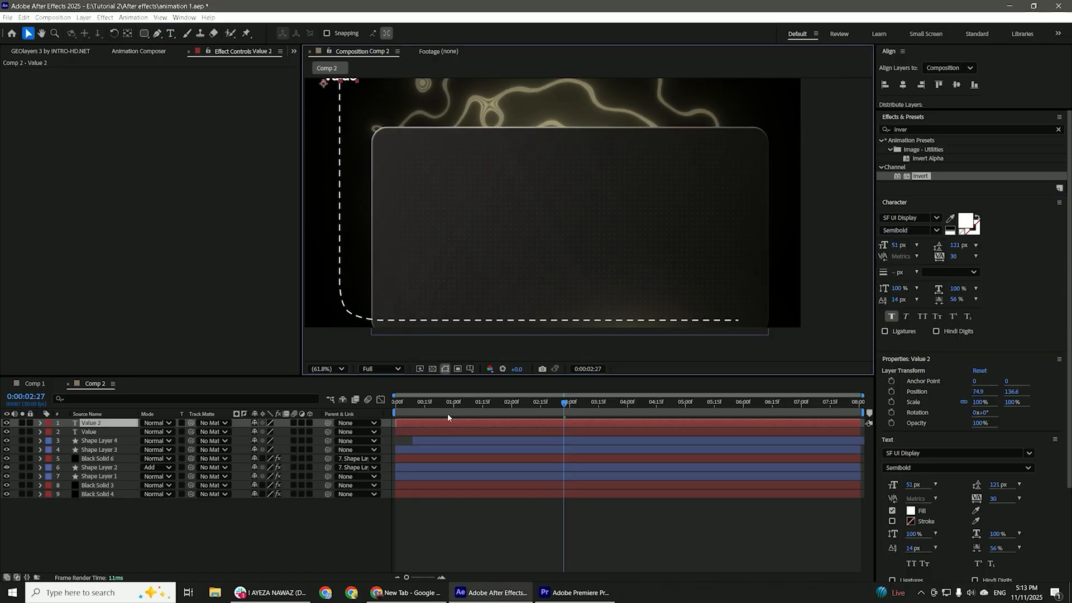
left_click_drag(351, 83, 755, 313)
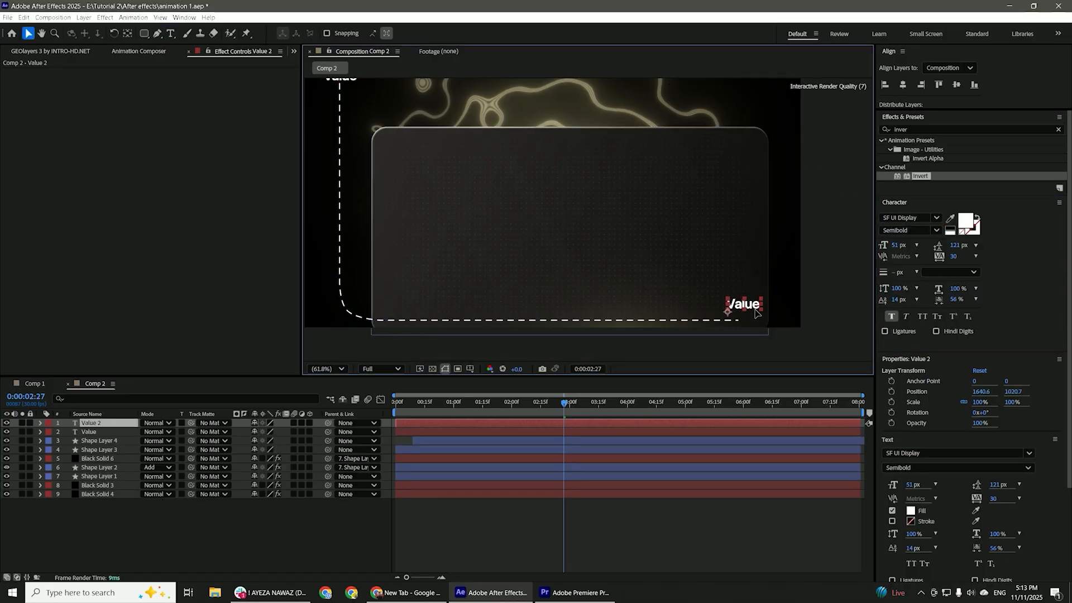
double_click(766, 322)
type("Time")
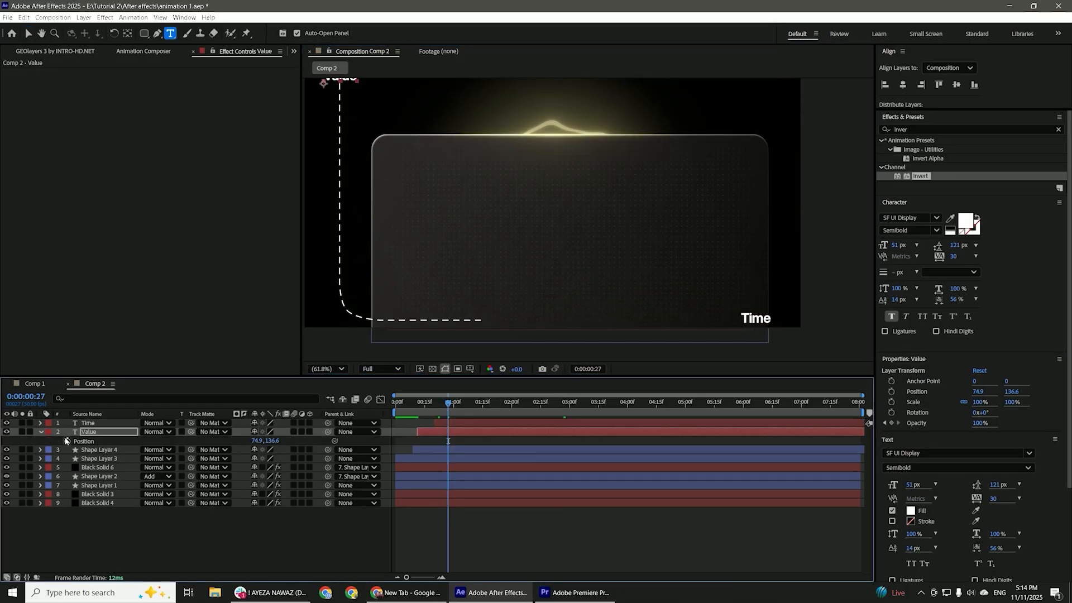
Animate the "Value" label rising to y 136.6 while fading in, and ease its position and opacity keyframes in the speed graph.
left_click(425, 416)
key("u")
key("u")
left_click(418, 450, "shift")
key("shift+F3")
left_click_drag(476, 439, 399, 528)
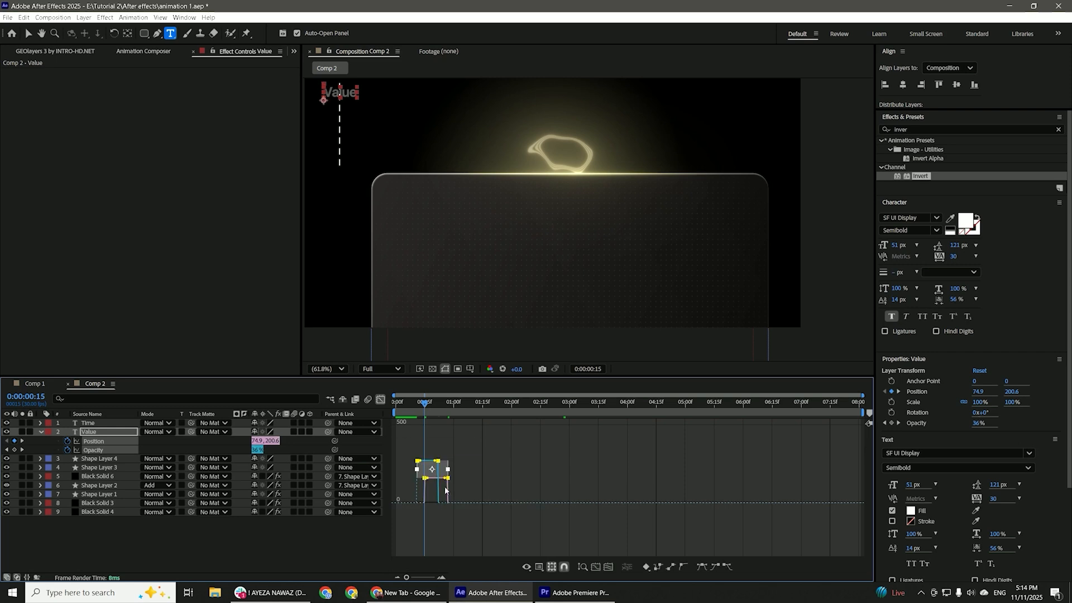
left_click_drag(429, 482, 438, 502)
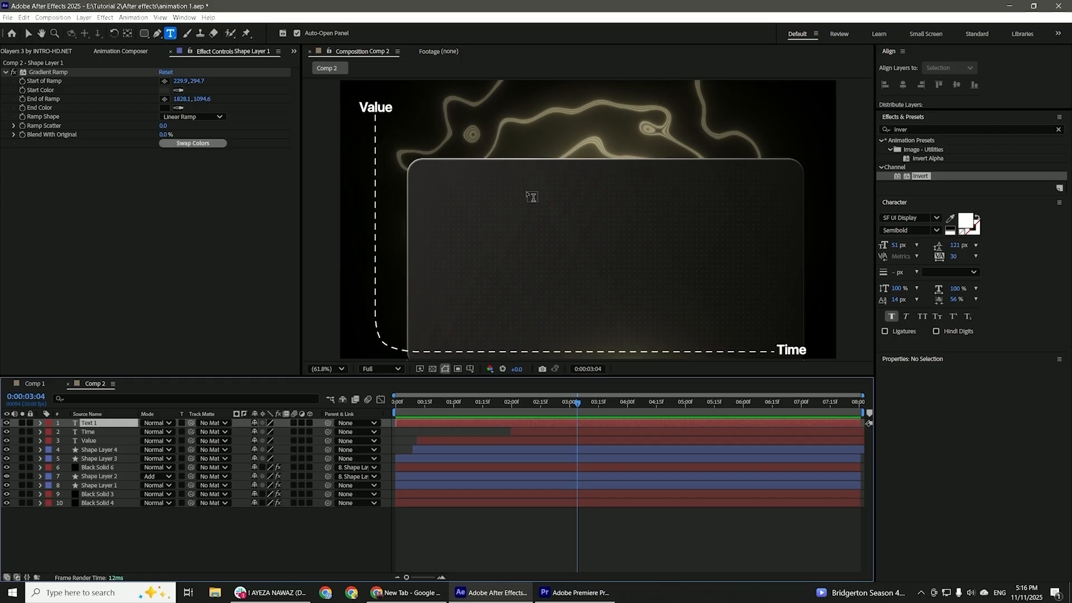
Add a "Total Value" heading at 74 px and place it in the panel's upper-left corner.
type("Tot")
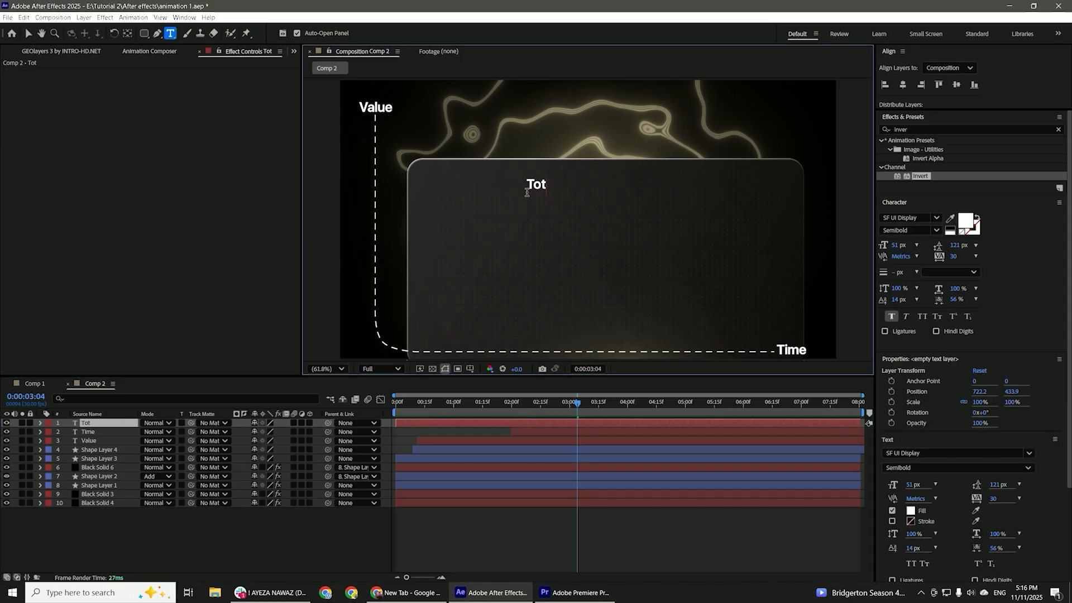
type("al Value")
key("Escape")
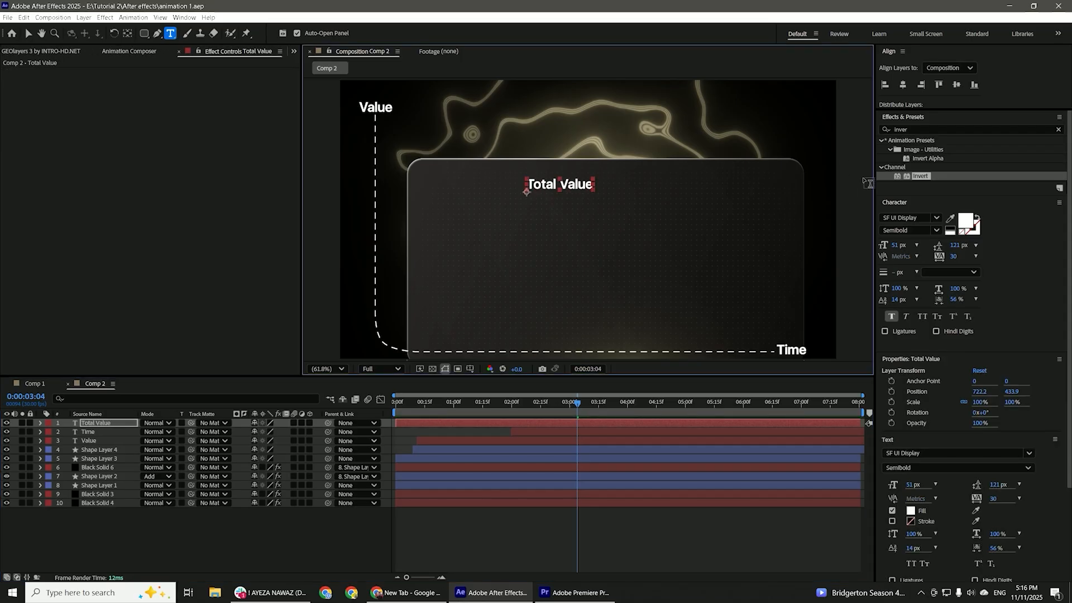
left_click(900, 244)
left_click_drag(899, 244, 914, 244)
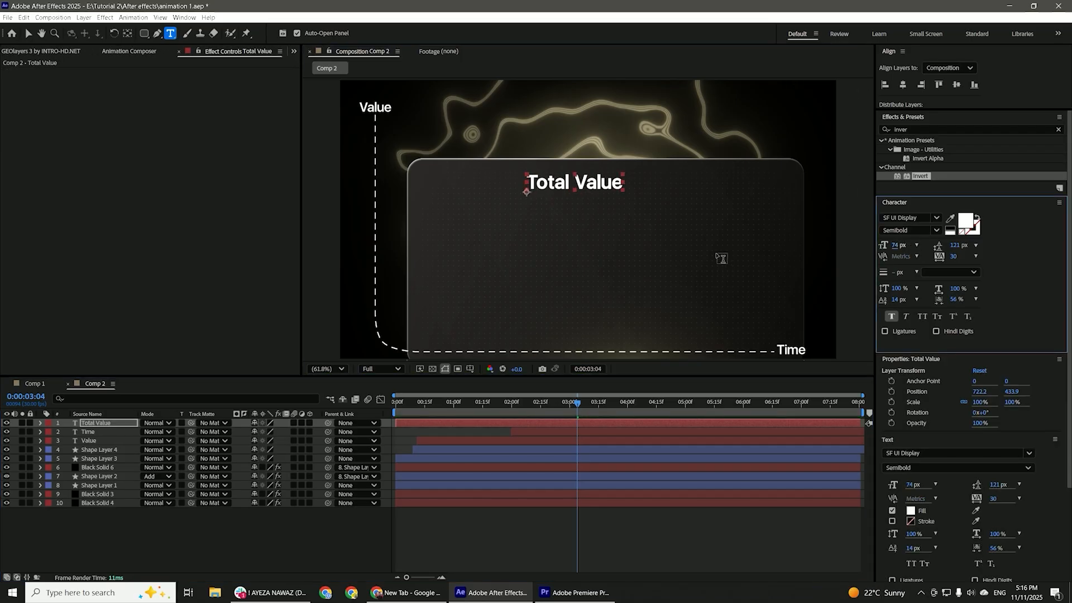
key("v")
left_click_drag(604, 186, 498, 191)
Duplicate the heading, set the copy to Light, and change its text to "The total value is the sum off efforts, time & money you invest".
key("ctrl+d")
left_click(936, 230)
left_click(904, 262)
double_click(585, 425)
type("The total value is the ")
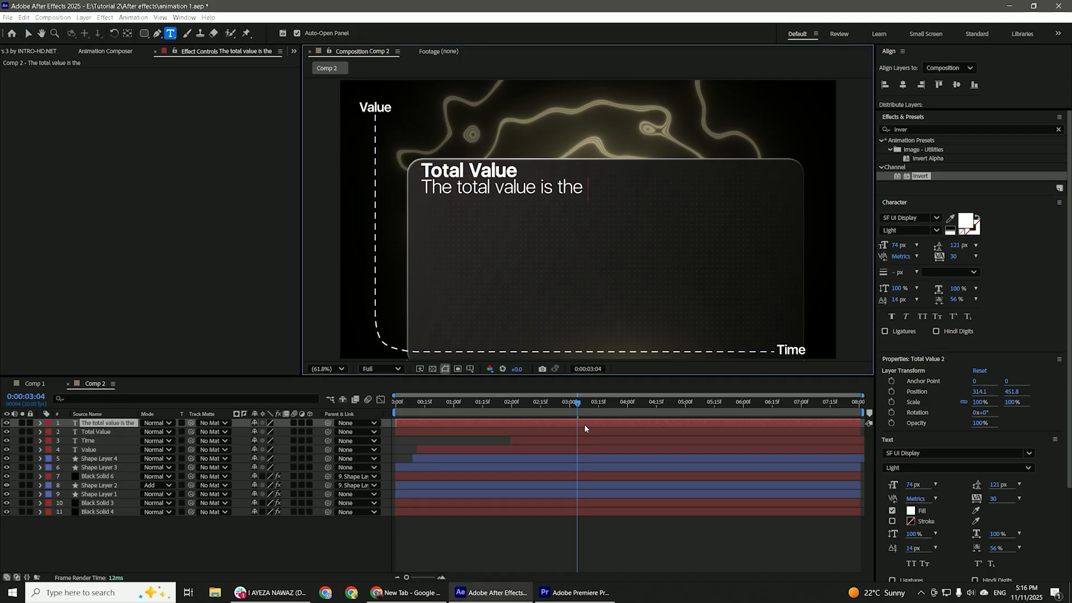
type("sum off efforts, time")
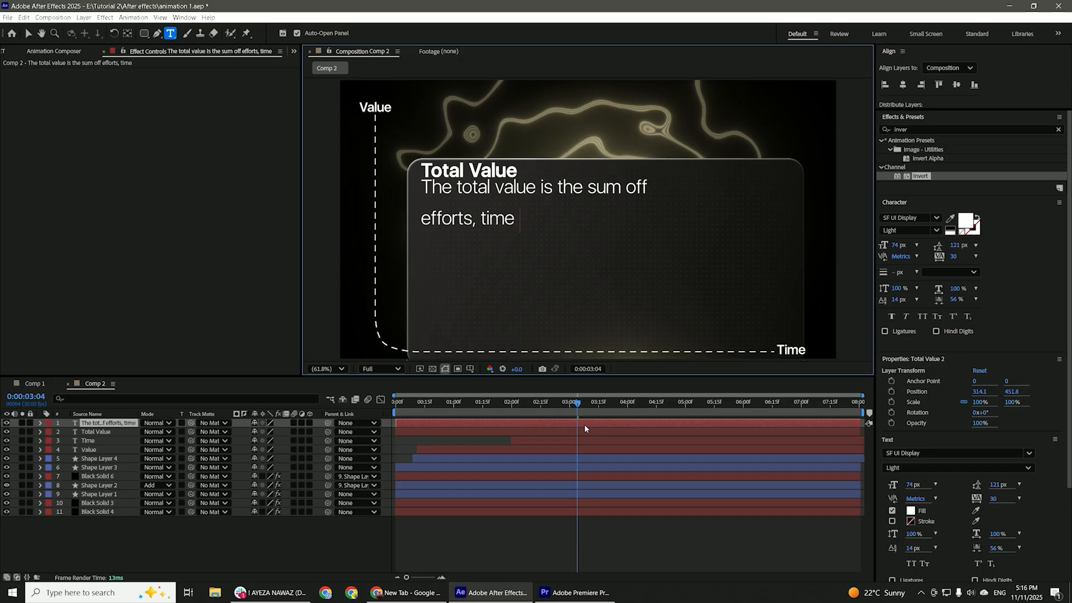
type(" & money you invest")
key("Escape")
Reduce the description text to a 25 px font size with 20 px leading.
left_click_drag(885, 246, 905, 247)
scroll(579, 251, "up", 2)
scroll(579, 252, "down", 1)
left_click_drag(654, 254, 786, 286)
left_click_drag(897, 245, 891, 249)
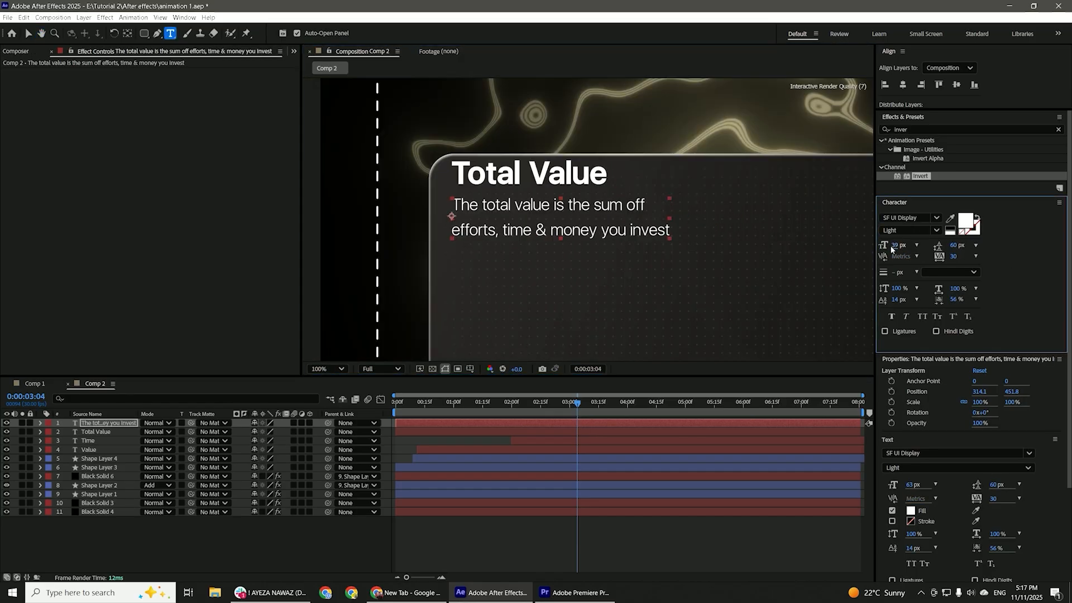
type("20")
key("Return")
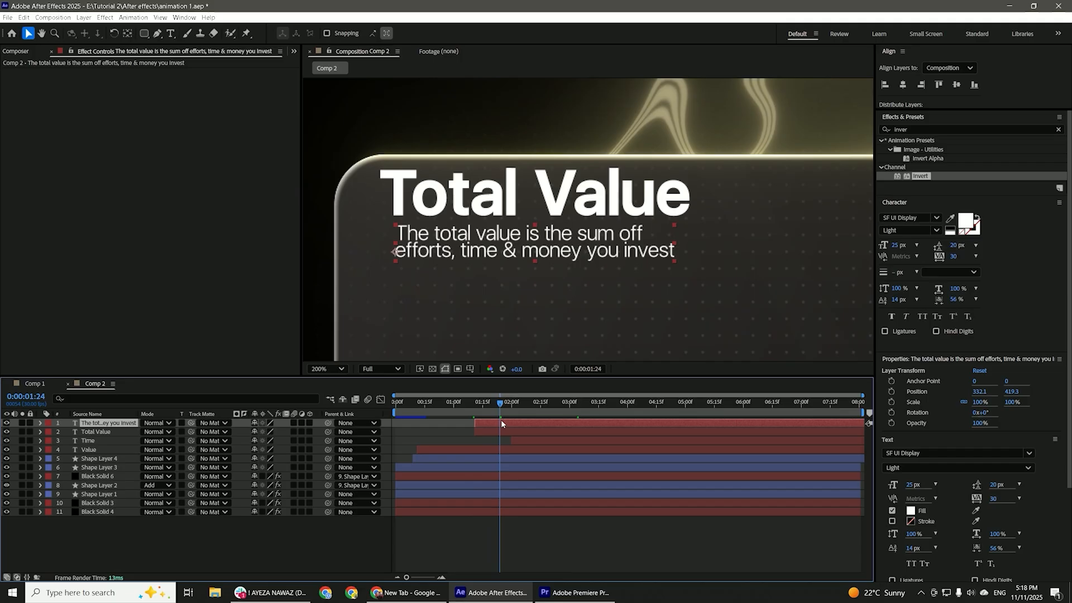
Animate the description fading in from 0% opacity and sliding from x 89.1 at 1:11 to x 332.1.
key("t")
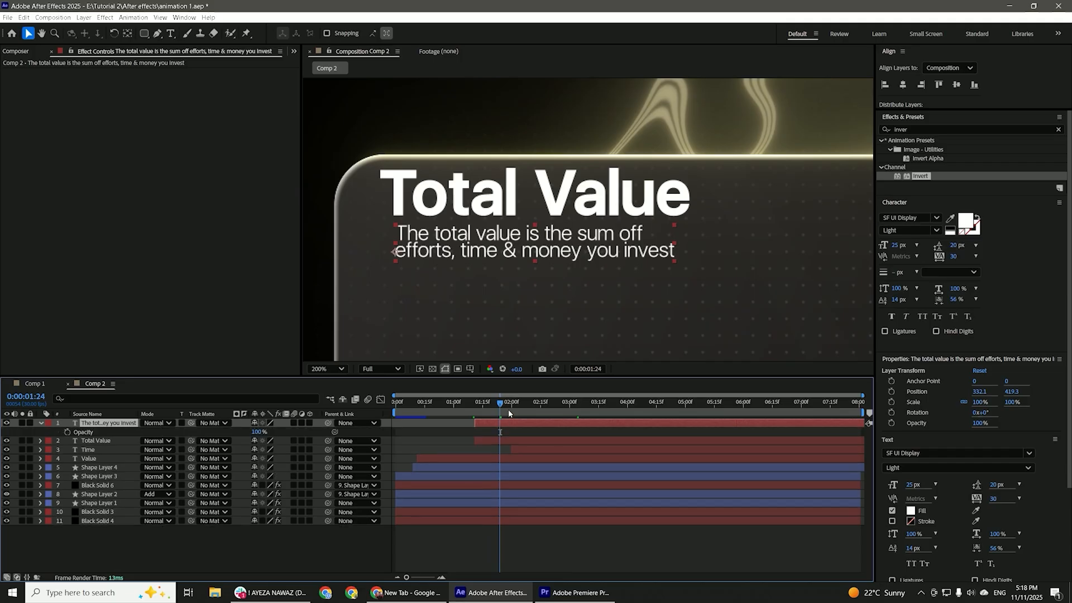
left_click_drag(489, 405, 475, 415)
left_click_drag(257, 432, 215, 441)
left_click(504, 403)
key("p")
left_click(68, 432)
left_click_drag(479, 403, 475, 403)
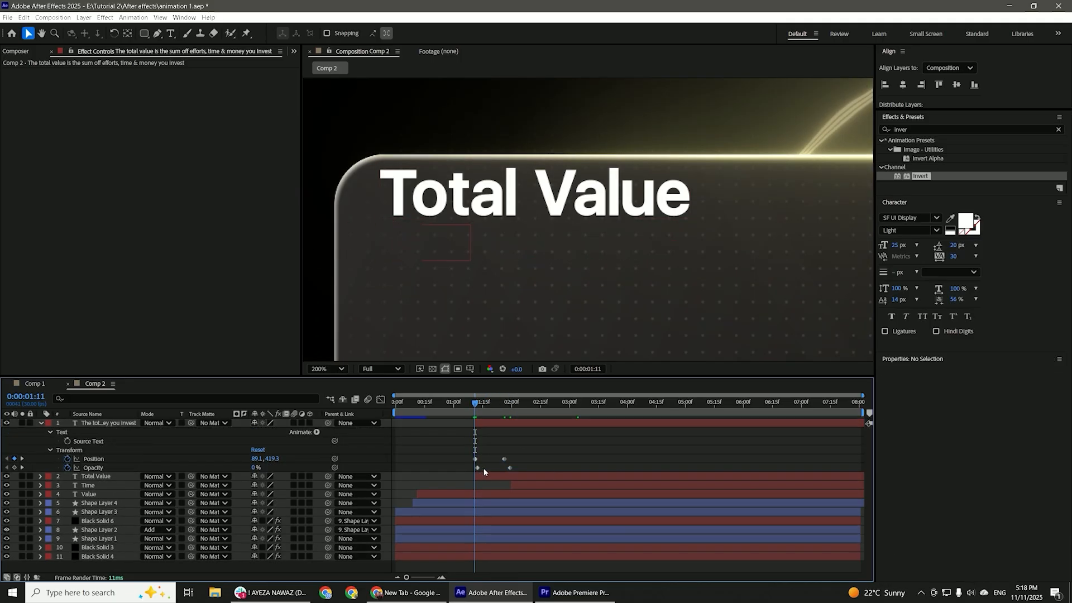
Switch to the browser and search Flaticon for "money" and "time" icons.
type("on")
type("ey")
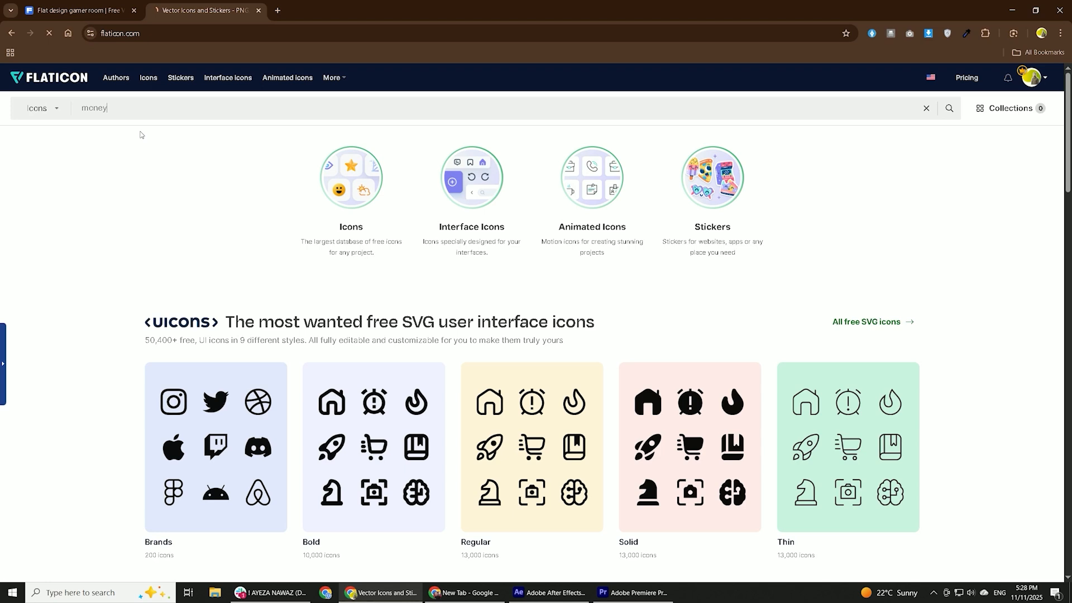
key("Return")
triple_click(131, 102)
type("time")
key("Return")
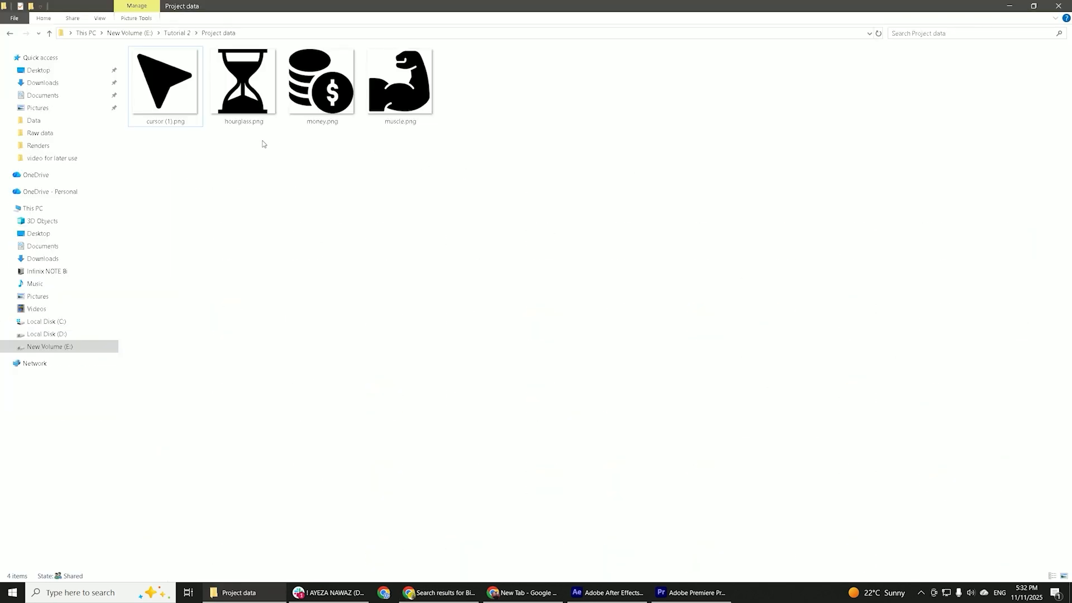
Bring muscle.png, hourglass.png and money.png into Comp 2 in After Effects, and hide the muscle and money layers.
left_click_drag(263, 144, 592, 459)
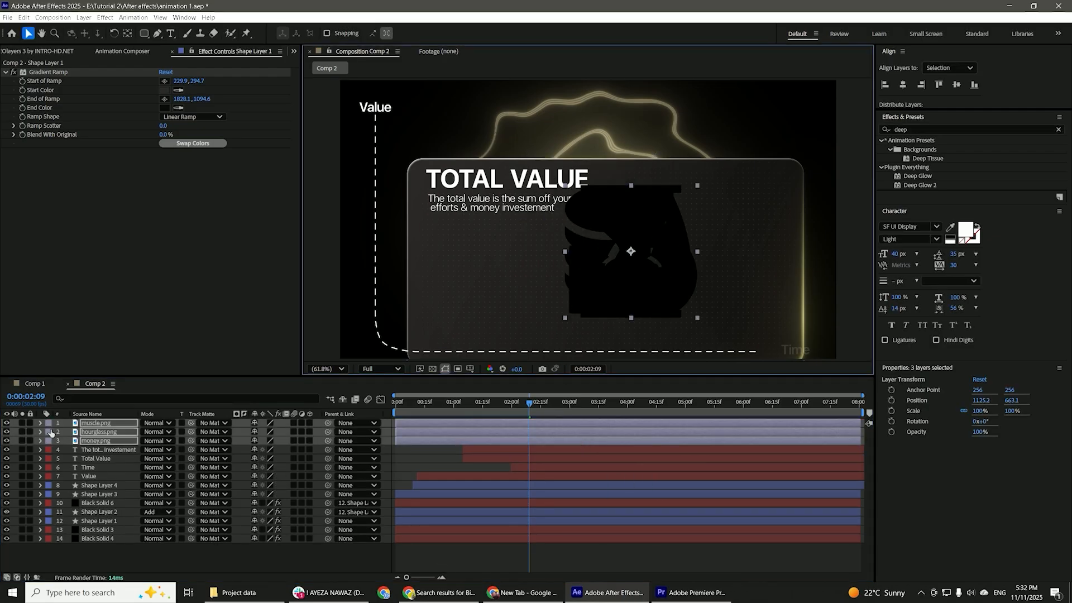
left_click(7, 423)
left_click(7, 440)
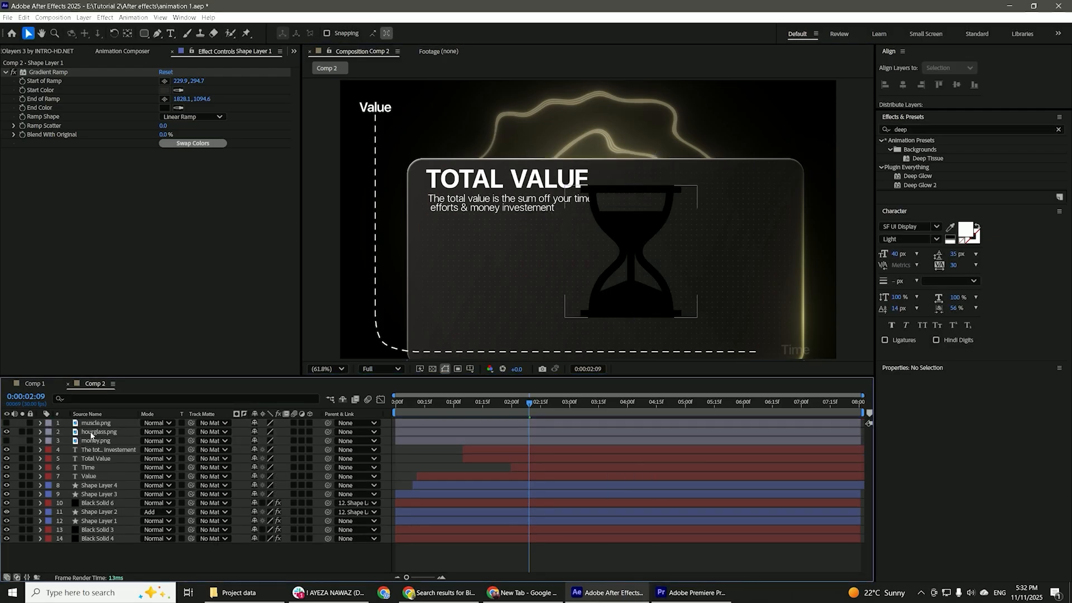
Nudge the hourglass icon slightly and apply the Gradient Ramp effect to it.
left_click(626, 306)
left_click_drag(626, 305, 621, 304)
left_click(893, 130)
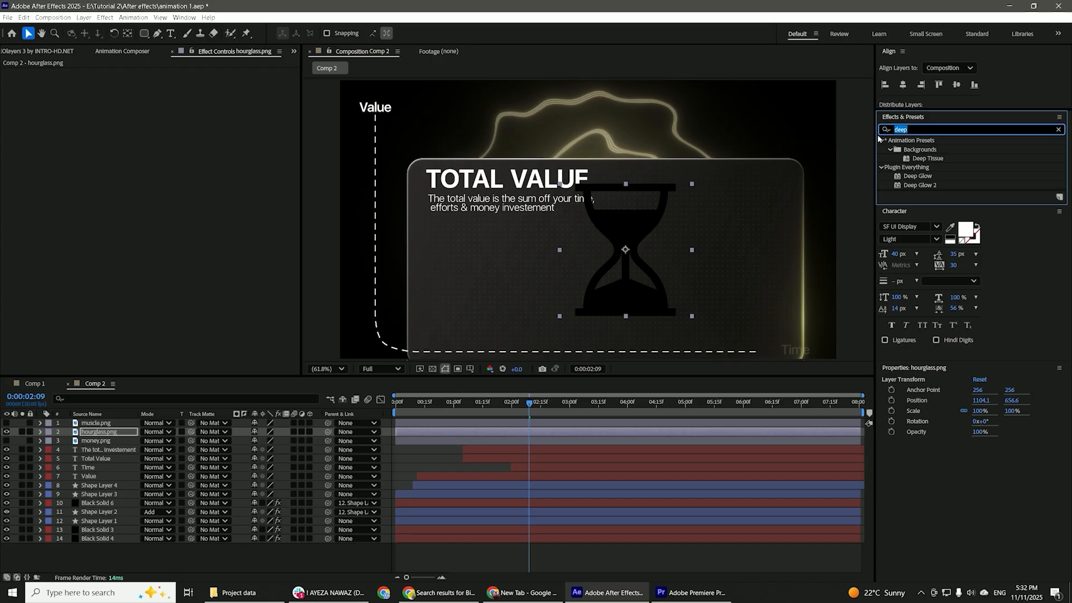
type("grad")
double_click(932, 212)
Set the hourglass gradient's start color to golden yellow and its end color to dark brown.
left_click(164, 89)
left_click(500, 249)
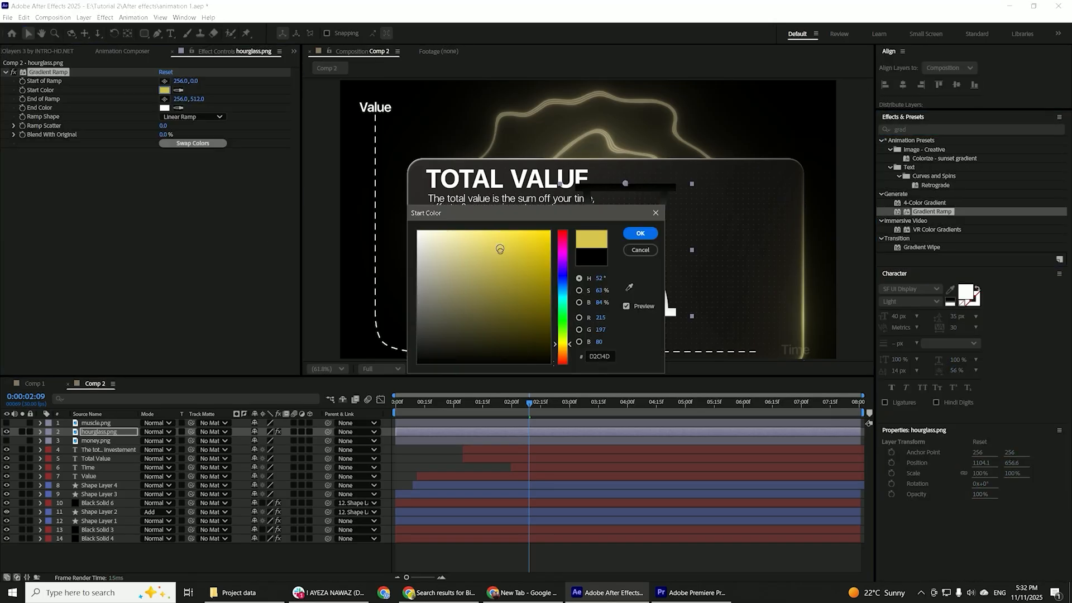
left_click(640, 233)
left_click(164, 108)
left_click_drag(562, 355, 563, 350)
left_click(487, 326)
left_click(640, 233)
Apply CC Light Sweep to the hourglass with width 207, sweep intensity 0, edge intensity 28 and edge thickness 7.
double_click(900, 130)
type("cc l")
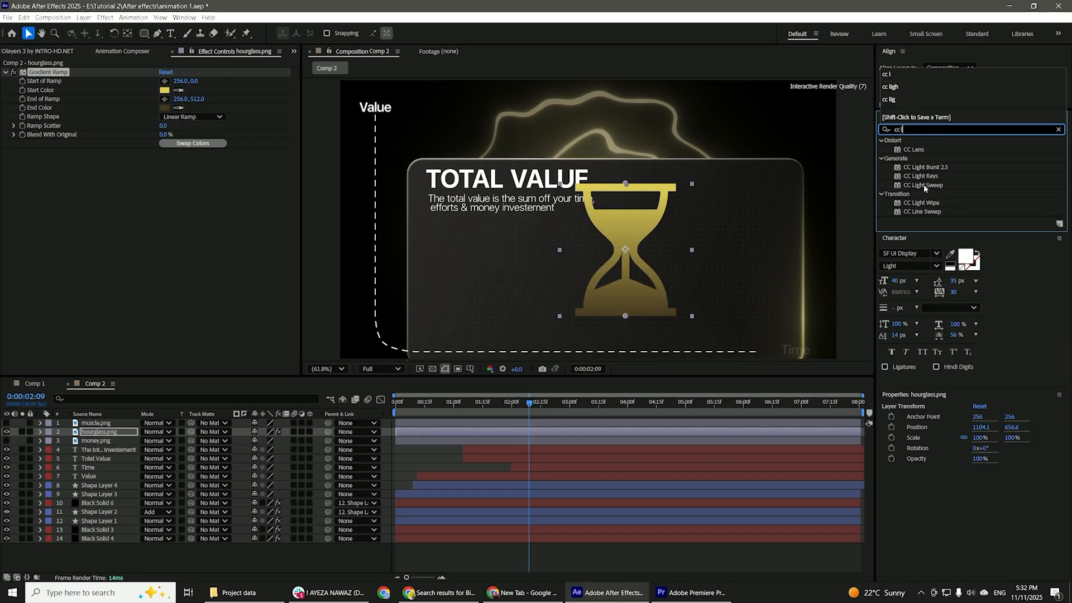
double_click(923, 185)
left_click(168, 209)
type("207.")
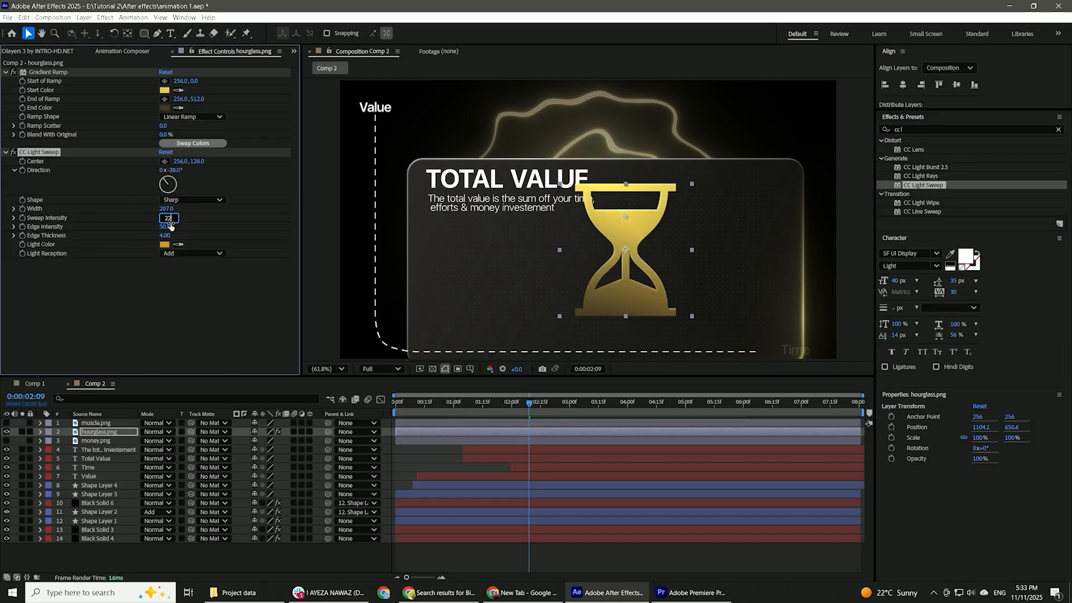
type("0")
left_click_drag(168, 227, 164, 227)
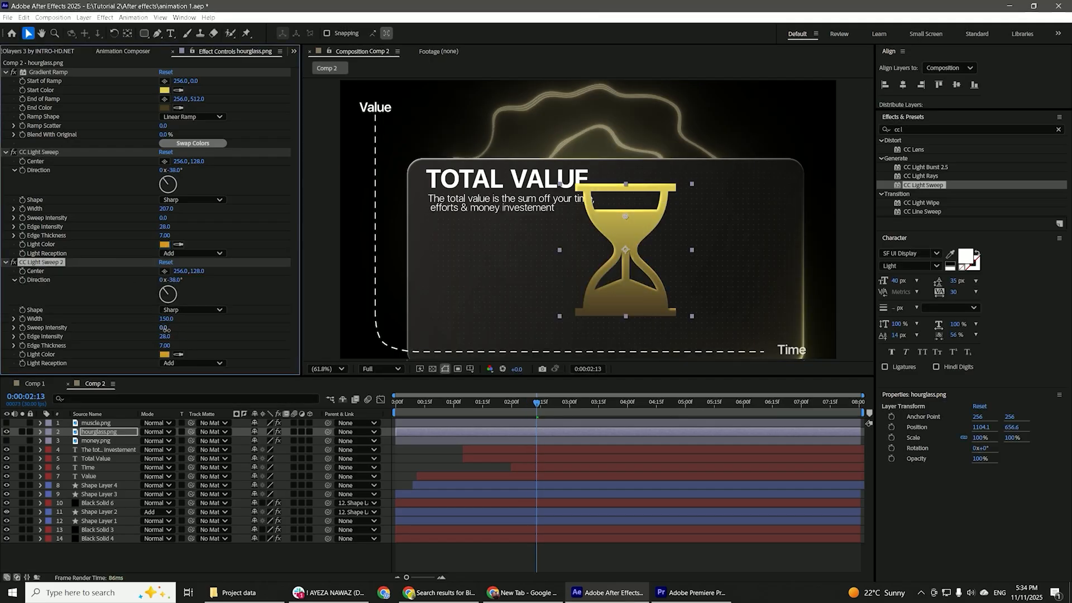
Give the second light sweep sweep intensity 22, edge intensity 20 and edge thickness 0, and center it at the hourglass's left side.
key("Tab")
type("20")
left_click(166, 270)
left_click(562, 273)
Keyframe the second light sweep's center so the light travels across the hourglass, and ease those keyframes in the speed graph.
left_click_drag(536, 404, 394, 403)
left_click(22, 271)
left_click(529, 404)
left_click_drag(179, 271, 219, 273)
key("Home")
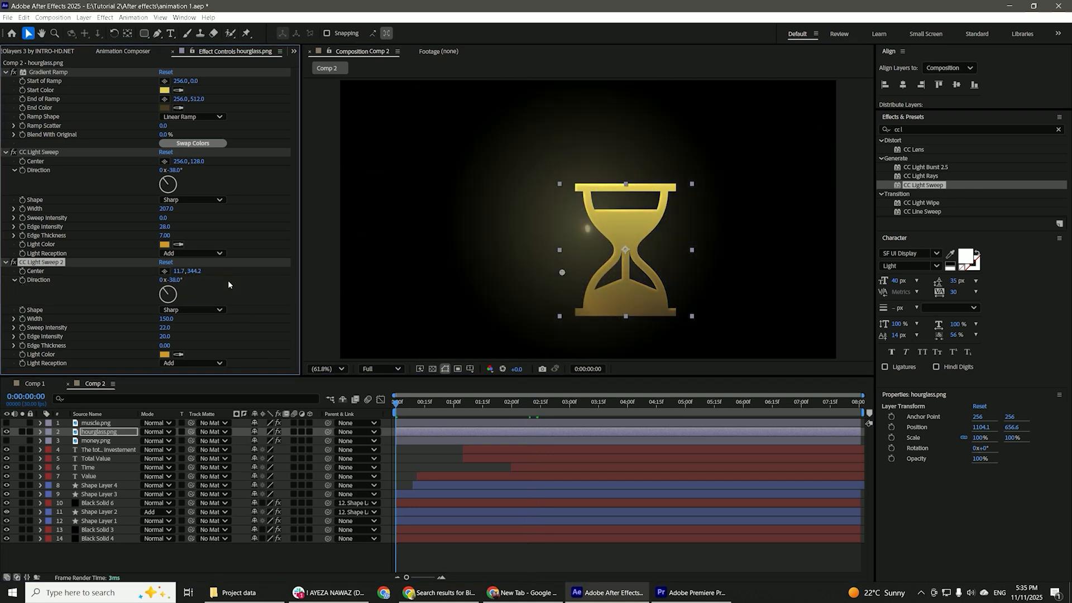
left_click_drag(572, 450, 423, 542)
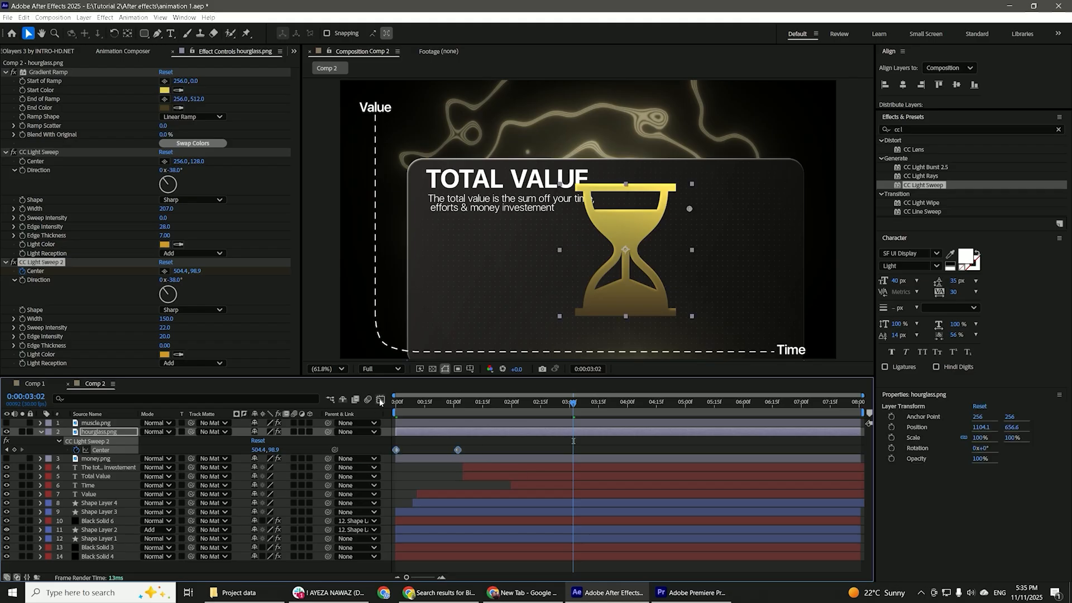
left_click(381, 400)
left_click_drag(452, 420, 426, 542)
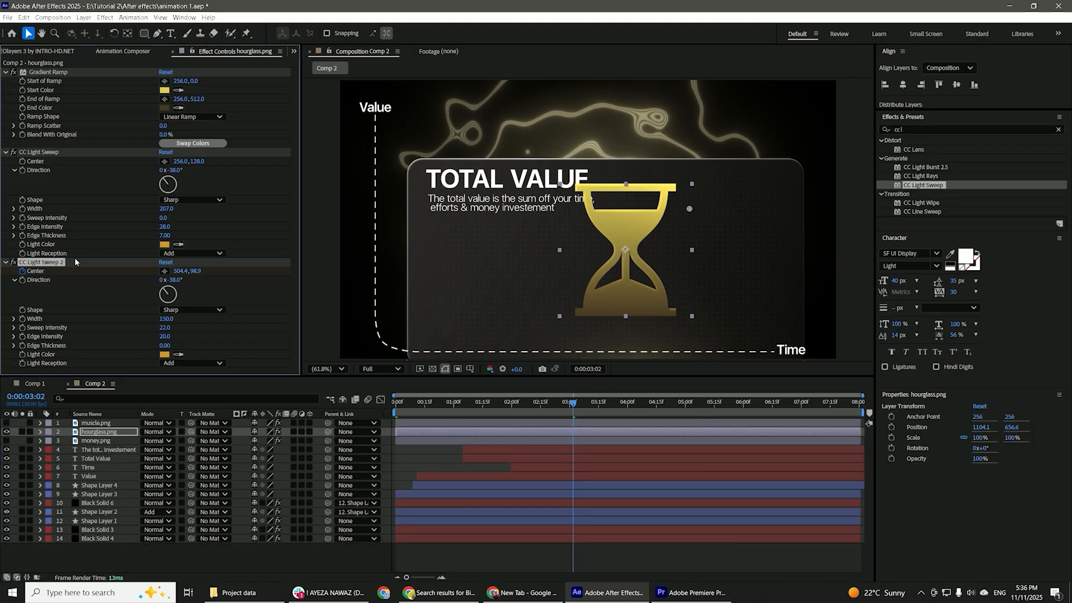
Scale the three icons to 25% and move them near the panel's lower-left corner.
key("s")
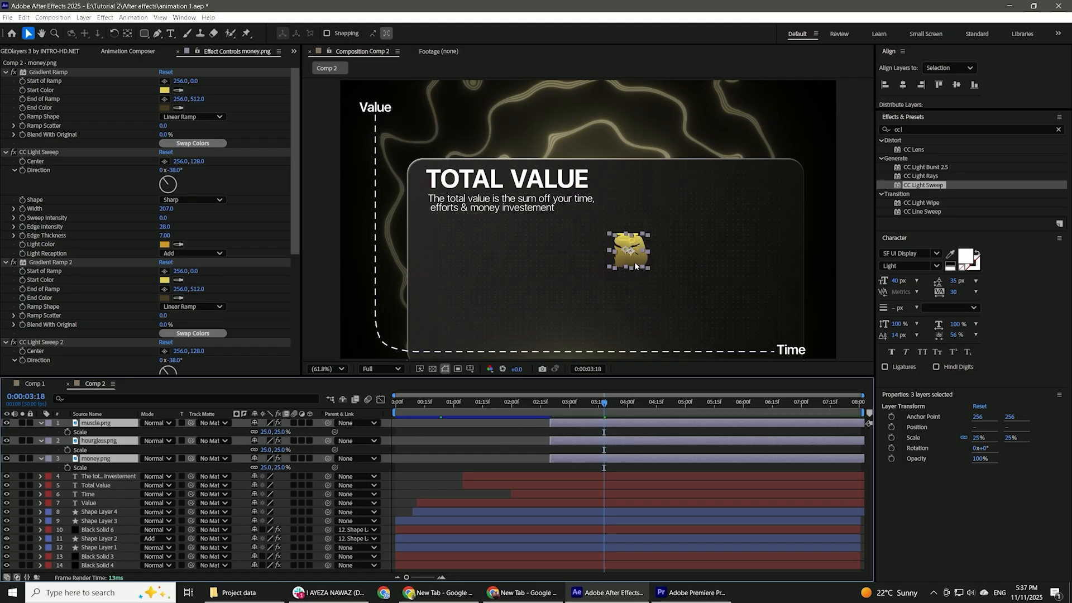
left_click(635, 266)
left_click_drag(635, 267, 472, 323)
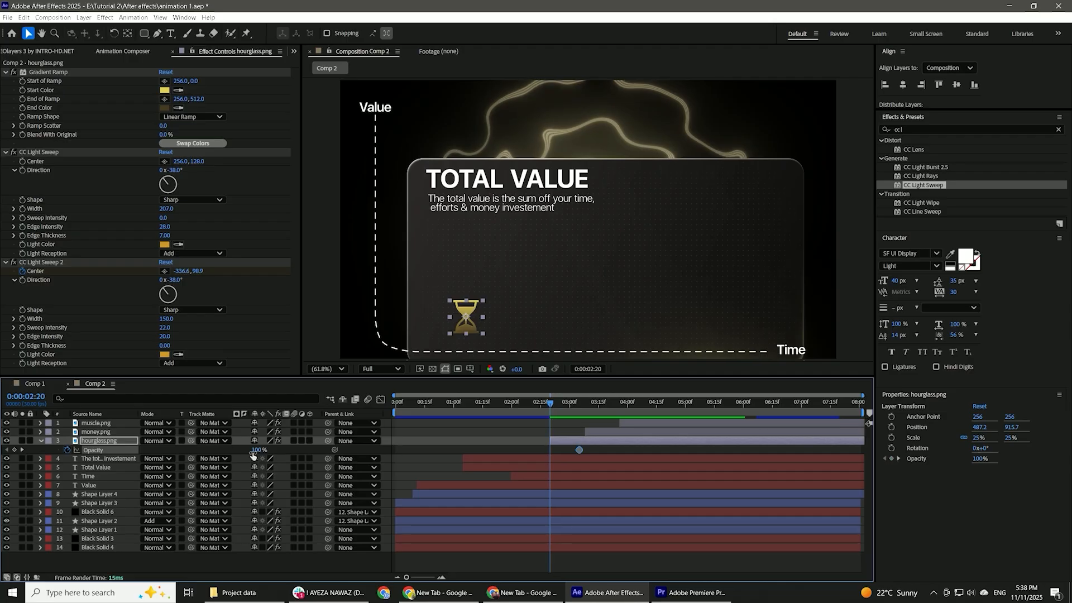
Set the hourglass's opacity to 0% at 2:20, shift its opacity keyframes slightly later in time, and preview the fade-in.
left_click_drag(253, 451, 195, 452)
left_click_drag(587, 446, 551, 454)
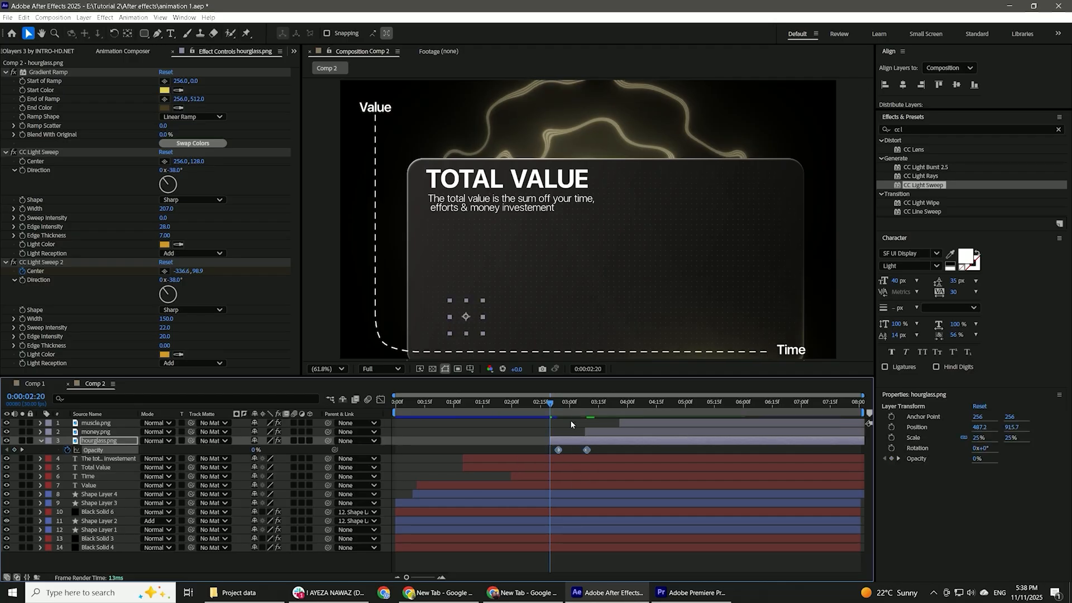
key("space")
Animate the hourglass rising from y 1043.7 at 2:20 to 915.7, and ease its position and opacity keyframes in the speed graph.
left_click_drag(282, 450, 353, 440)
key("u")
left_click_drag(587, 463, 543, 485)
left_click(381, 400)
left_click_drag(616, 495, 545, 551)
mouse_move(561, 514)
left_mouse_down()
mouse_move(565, 541)
mouse_move(564, 509)
left_mouse_up()
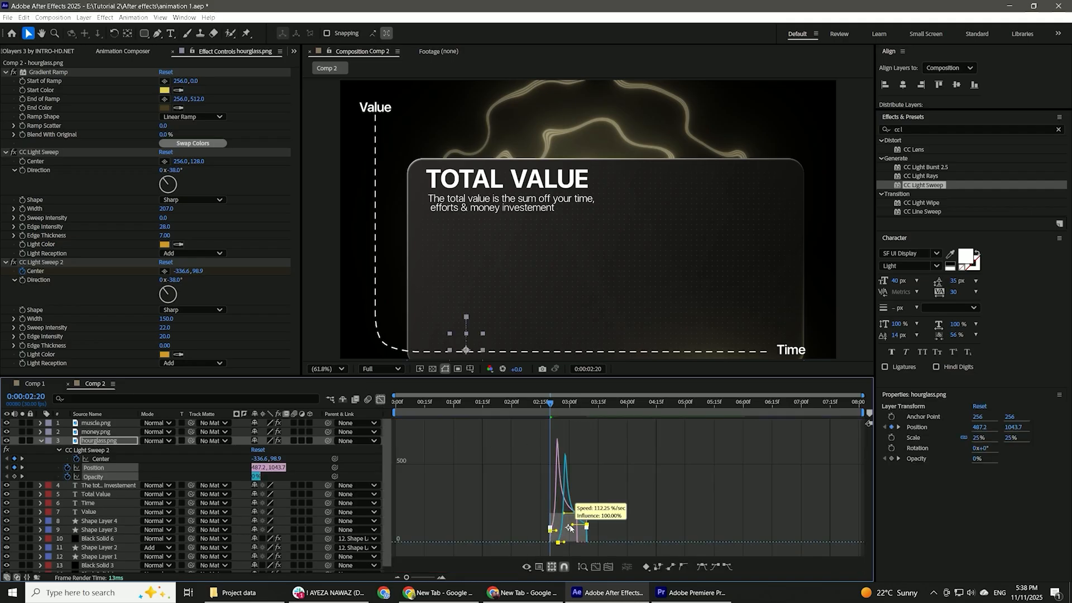
key("space")
left_click(381, 400)
key("space")
Copy the hourglass's position and opacity keyframes onto the money icon at the start of its layer.
left_click_drag(601, 465, 537, 505)
left_click(611, 432)
key("u")
left_click_drag(635, 403, 586, 416)
key("ctrl+v")
key("u")
Move the money icon to 1031.2, 706.8 on its final position keyframe, near the middle of the panel.
key("p")
left_click(22, 441)
left_click_drag(461, 321, 603, 268)
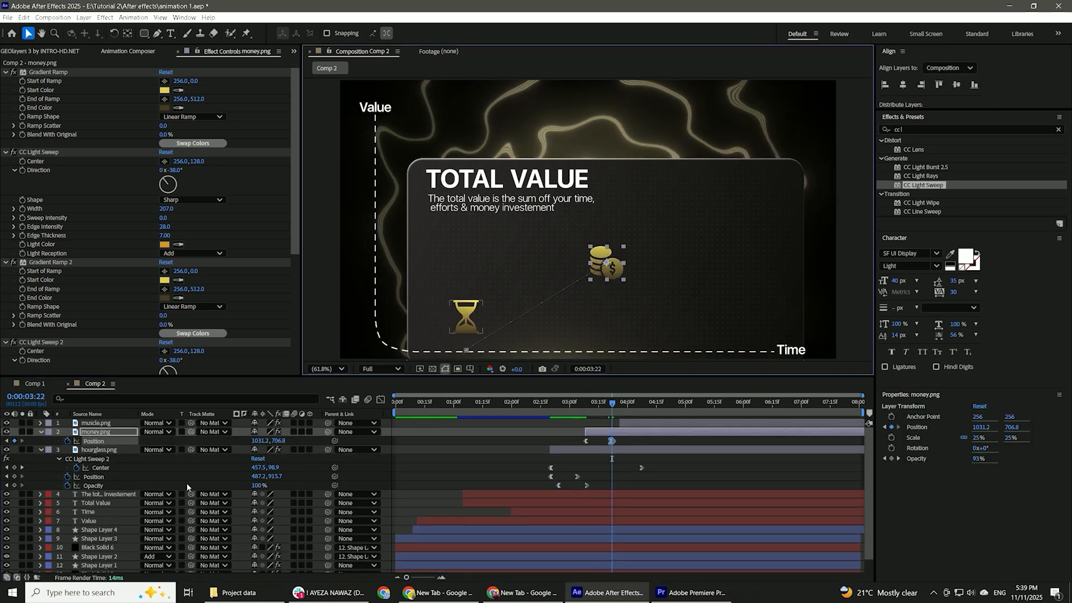
Align the money icon's starting position keyframe at 3:08 directly below its end point, at x 1031 and y about 900, and preview.
left_click(6, 441)
left_click(259, 441)
type("1031.2")
left_click(604, 432)
left_click_drag(607, 350, 607, 313)
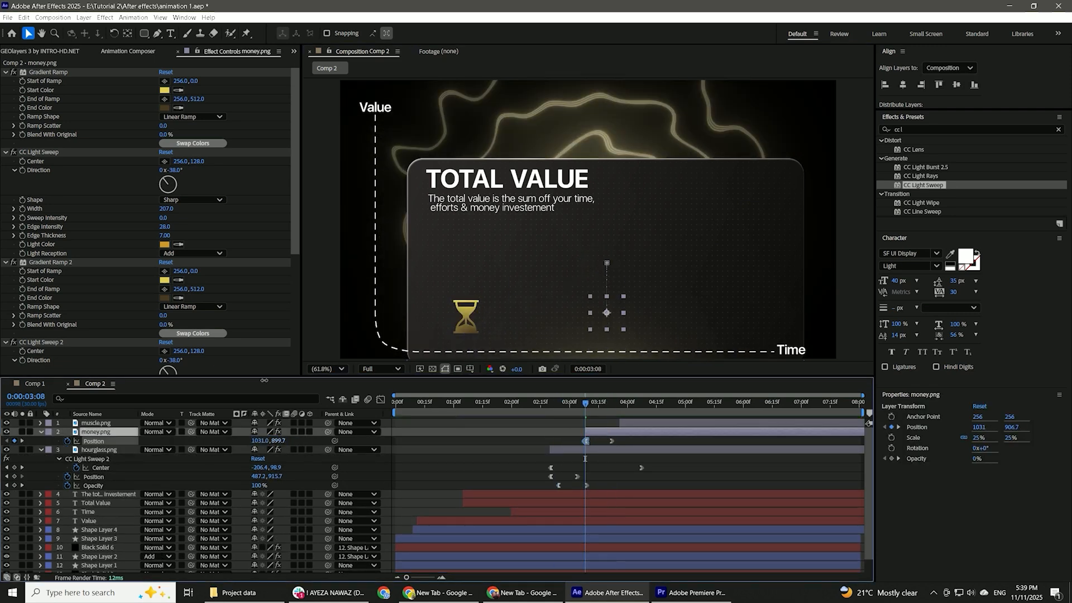
key("space")
key("space")
Copy the icon rise keyframes onto the muscle icon at its layer start and move its final position keyframe to the panel's upper right.
left_click(642, 423)
left_click_drag(640, 403, 621, 413)
key("ctrl+v")
key("p")
left_click(22, 432)
left_click_drag(259, 432, 167, 327)
Set the muscle icon's starting position keyframe to x 1551, adjust its starting height, and preview the rise.
left_click(7, 432)
left_click(259, 432)
type("1551")
key("Return")
left_click_drag(278, 432, 74, 432)
key("space")
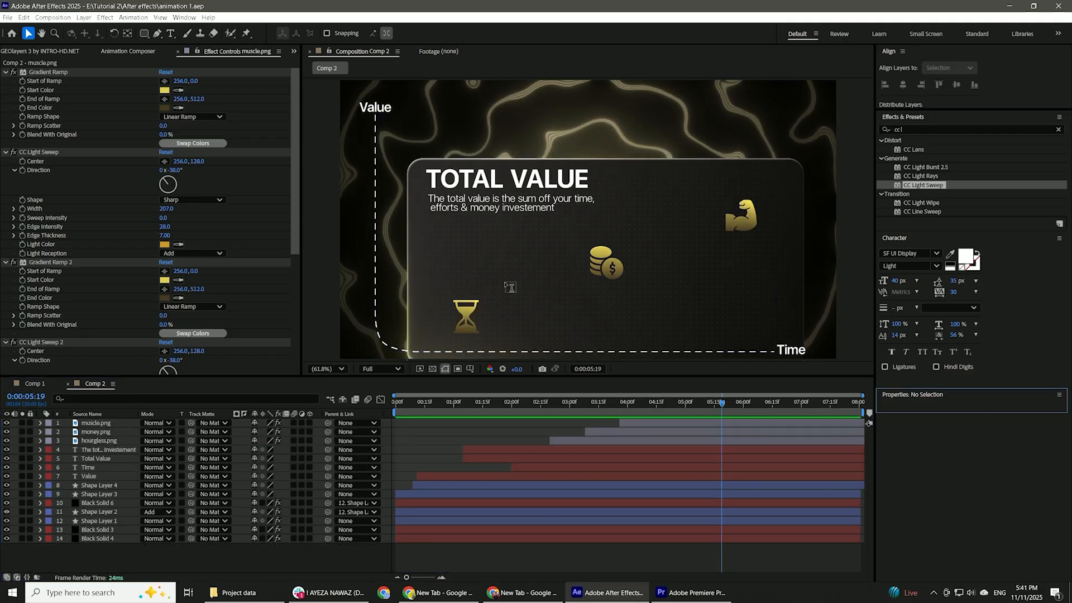
Add a "Time" text label just above the hourglass icon and save the project.
key("ctrl+t")
left_click(502, 273)
type("Time")
key("ctrl+s")
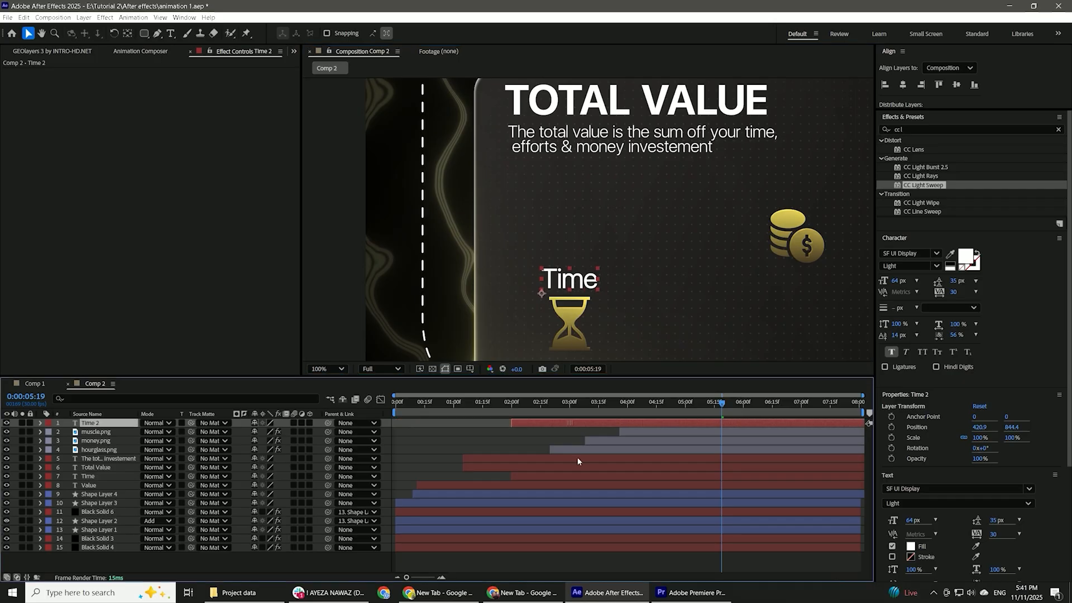
Animate the new Time label's position so it rises with the hourglass and ends at y 844.7.
left_click_drag(555, 403, 578, 405)
key("p")
mouse_move(278, 450)
left_mouse_down()
mouse_move(260, 451)
mouse_move(281, 451)
left_mouse_up()
key("j")
left_click(284, 453)
Duplicate the Time label, shift the copy and its keyframes to start at about 3:08, and place it above the money icon's layer.
left_click(599, 403)
left_click(604, 443)
key("ctrl+d")
key("u")
left_click_drag(603, 443, 641, 445)
left_click_drag(98, 441, 98, 428)
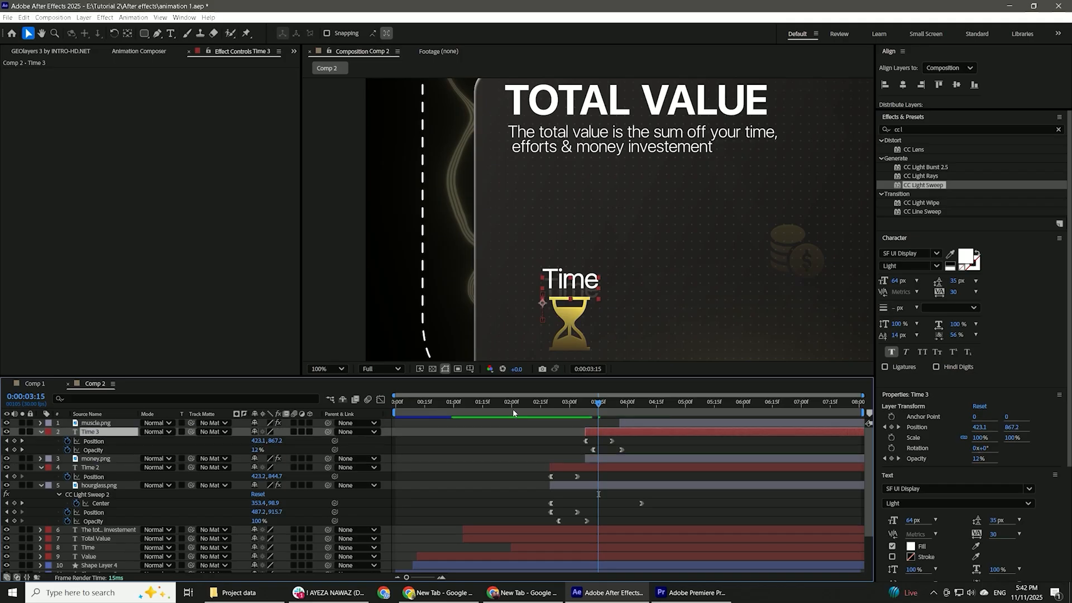
Move the copied label above the money icon at its final position keyframe and change its text to "Money".
left_click_drag(670, 240, 542, 257)
left_click_drag(598, 403, 617, 403)
left_click_drag(443, 297, 658, 212)
double_click(659, 211)
type("Money")
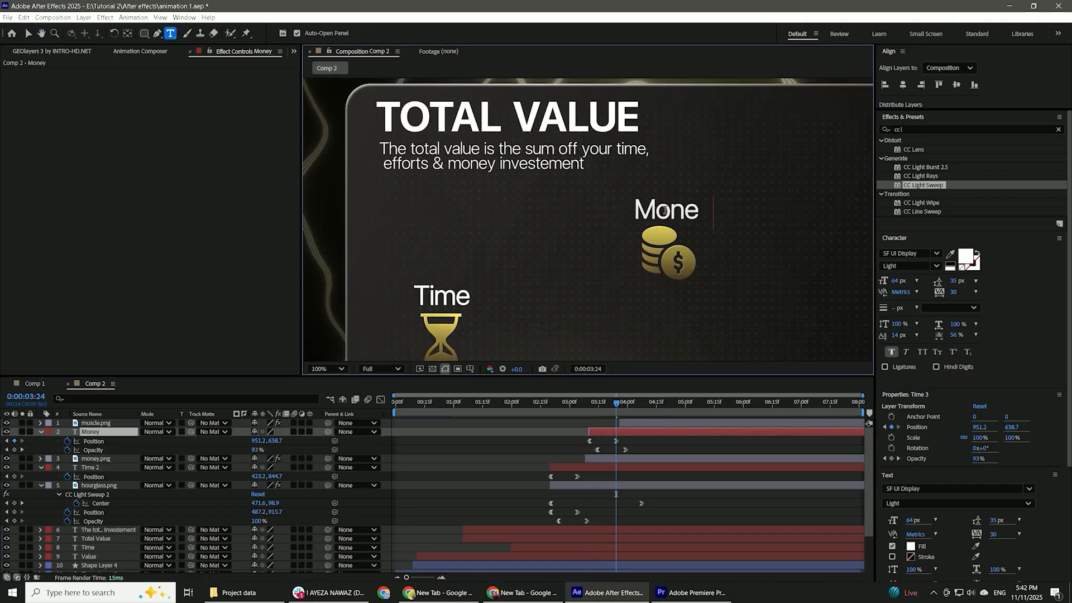
key("Escape")
Center the Money label over the coins and give its starting position keyframe the same x value.
key("p")
left_click(258, 441)
left_click(239, 439)
left_click_drag(257, 441, 212, 441)
left_click(6, 441)
left_click(258, 441)
type("937.2")
Duplicate the Money label, place the copy above the muscle icon at its final position keyframe, and change its text to "Efforts".
left_click_drag(590, 403, 665, 434)
left_click(91, 432)
key("ctrl+d")
key("p")
left_click(22, 432)
left_click_drag(697, 251, 573, 307)
key("v")
left_click_drag(542, 266, 763, 194)
double_click(763, 193)
type("Efforts")
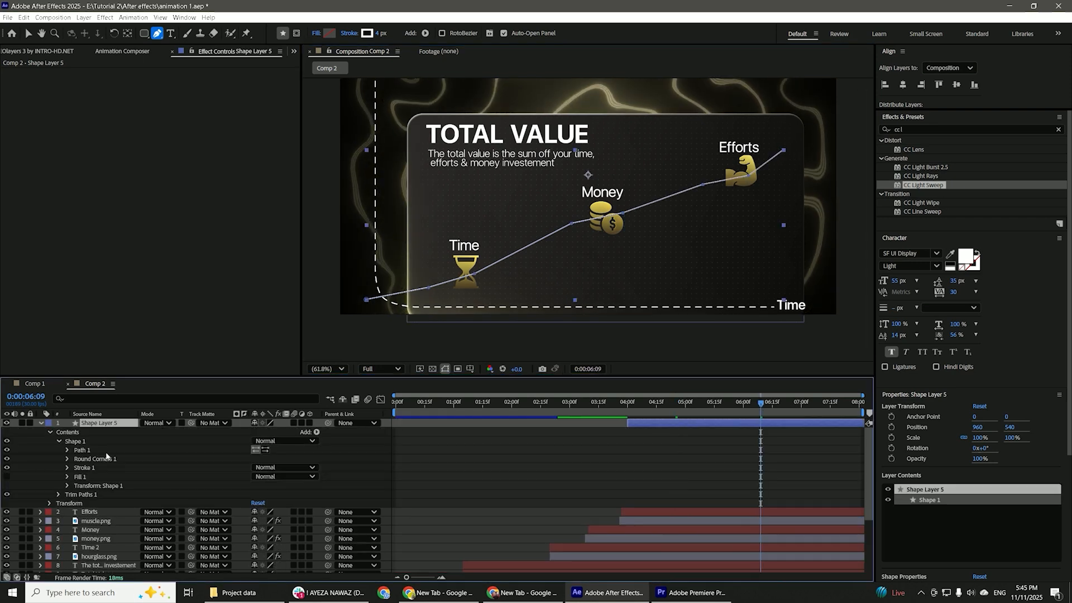
Taper the rising line's stroke with a start length and end length of 12%.
left_click(67, 467)
scroll(124, 472, "down", 3)
left_click(76, 477)
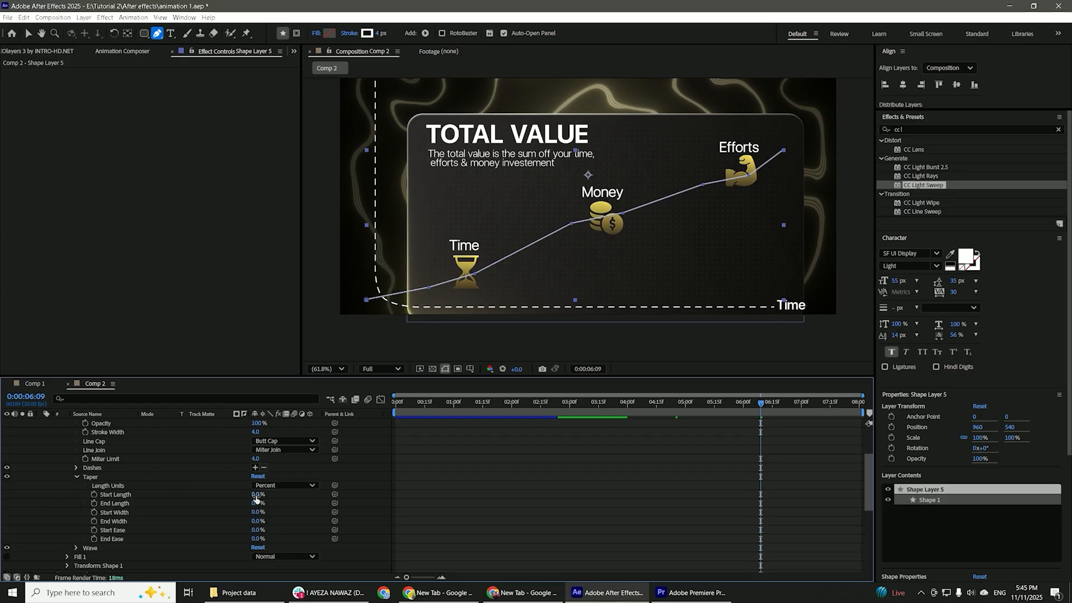
key("Tab")
type("12")
left_click(235, 493)
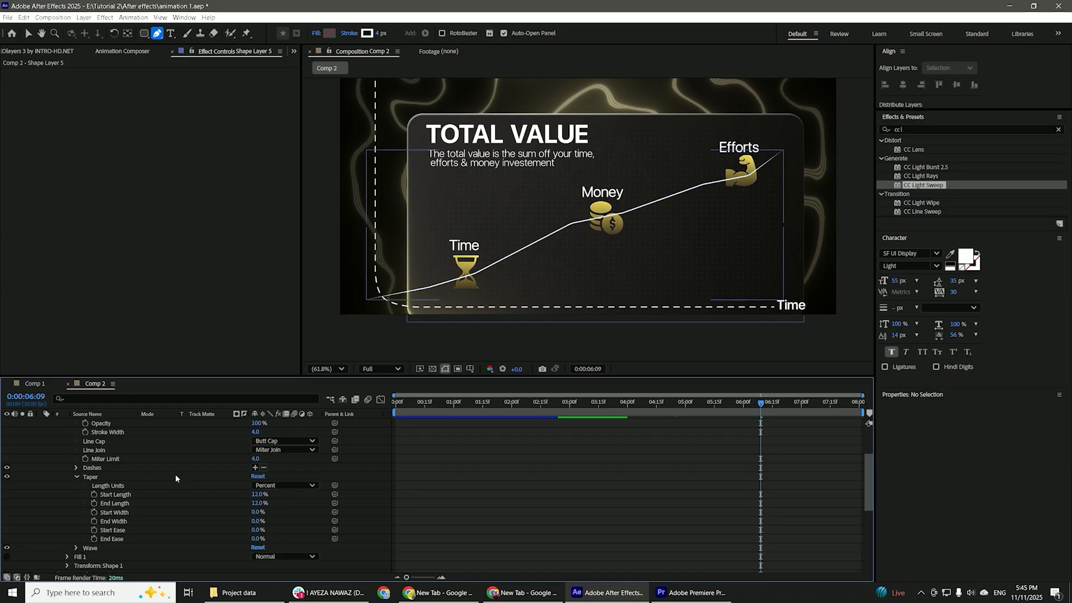
Animate the line drawing on with Trim Paths End at 0% at 3:27, and ease its keyframes in the speed graph.
scroll(83, 469, "down", 3)
left_click(58, 503)
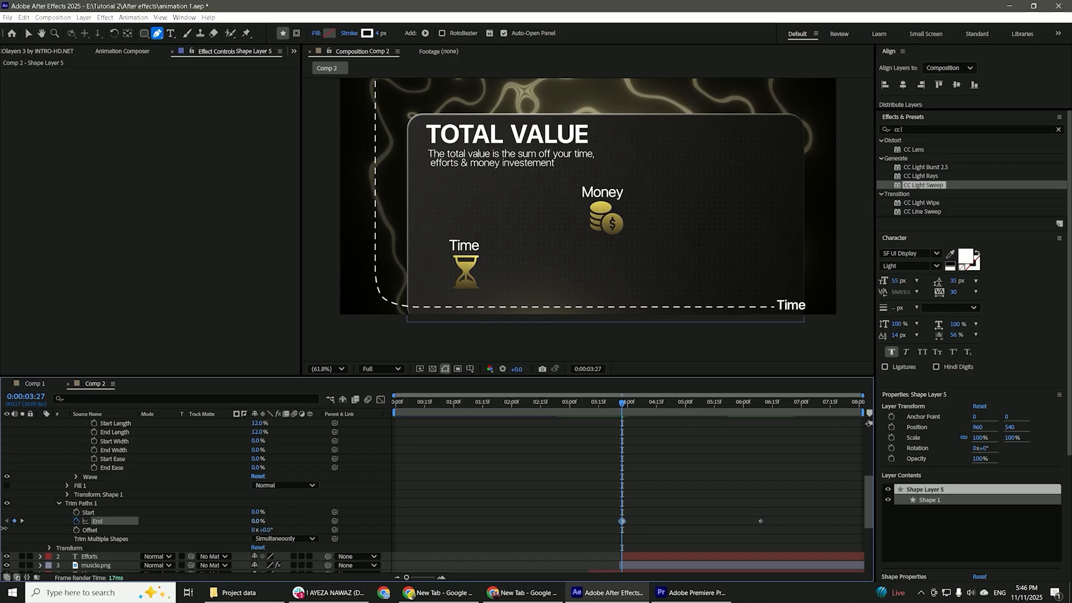
key("u")
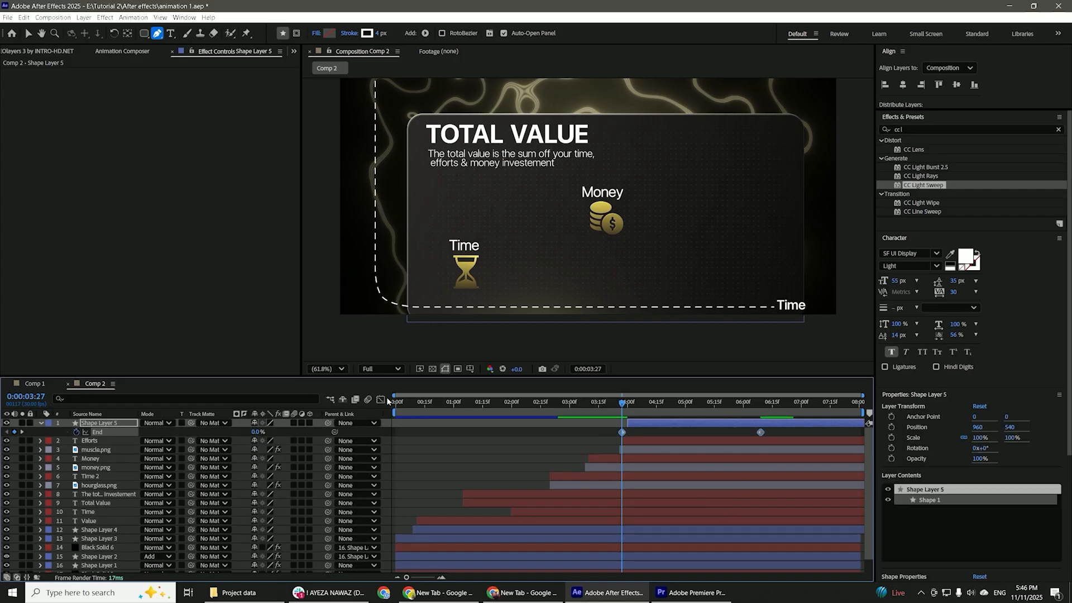
key("shift+F3")
left_click_drag(635, 495, 678, 505)
left_click_drag(748, 496, 640, 494)
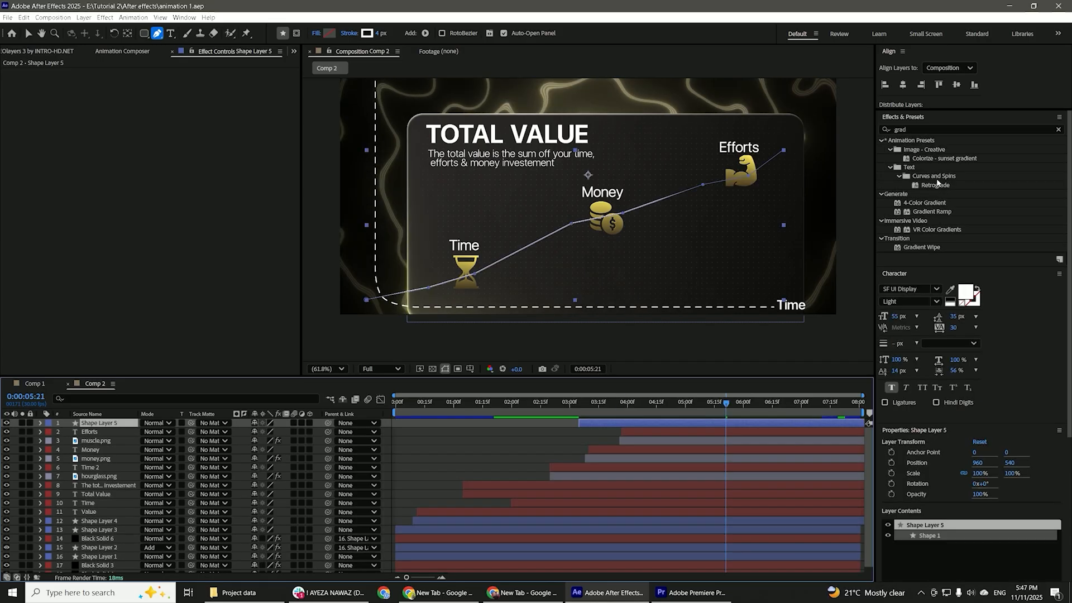
Apply a radial Gradient Ramp to the line, starting at 98.8, 1028.2 and ending at 1718.0, 443.7 on its two ends.
double_click(931, 212)
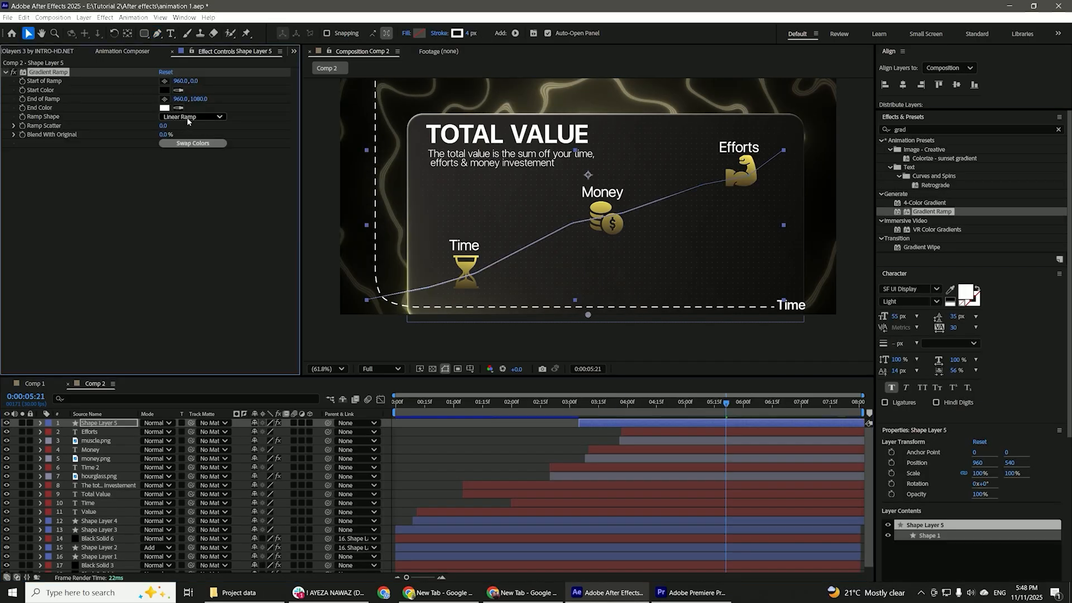
left_click_drag(331, 267, 345, 289)
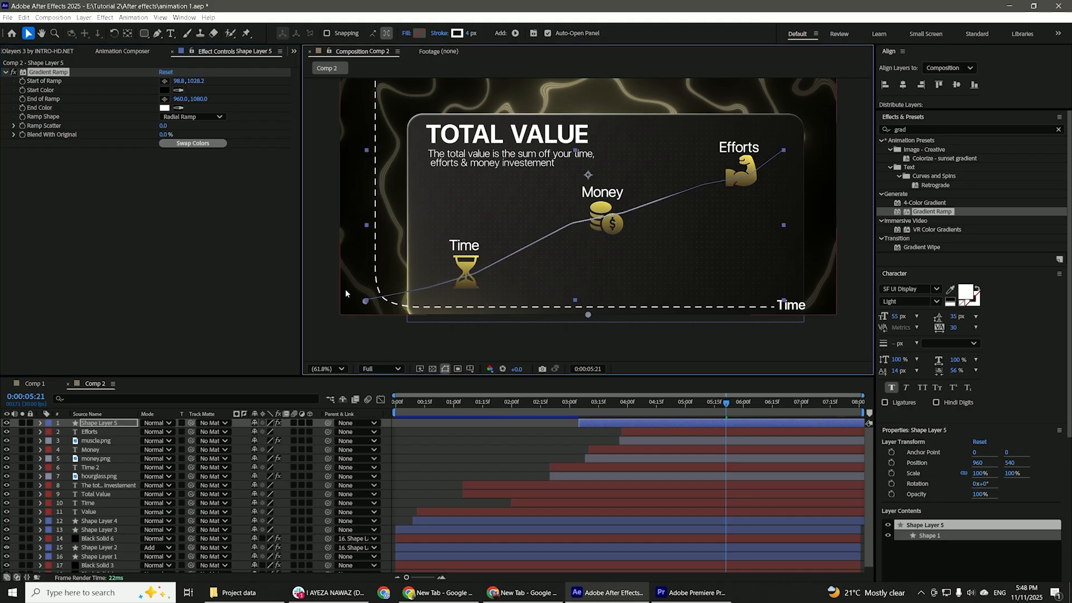
left_click(165, 99)
left_click(784, 150)
Set the line's gradient start and end colors to gold tones.
left_click(164, 90)
left_click(563, 342)
left_click_drag(562, 342, 562, 349)
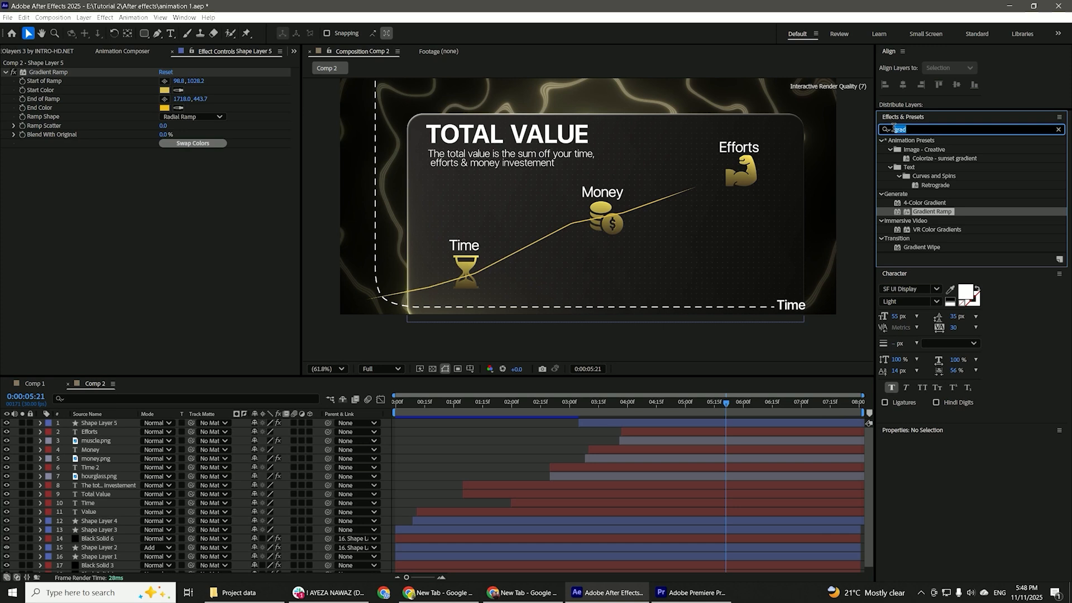
Apply Deep Glow 2 to the line layer and set its exposure to 0.1.
type("deep")
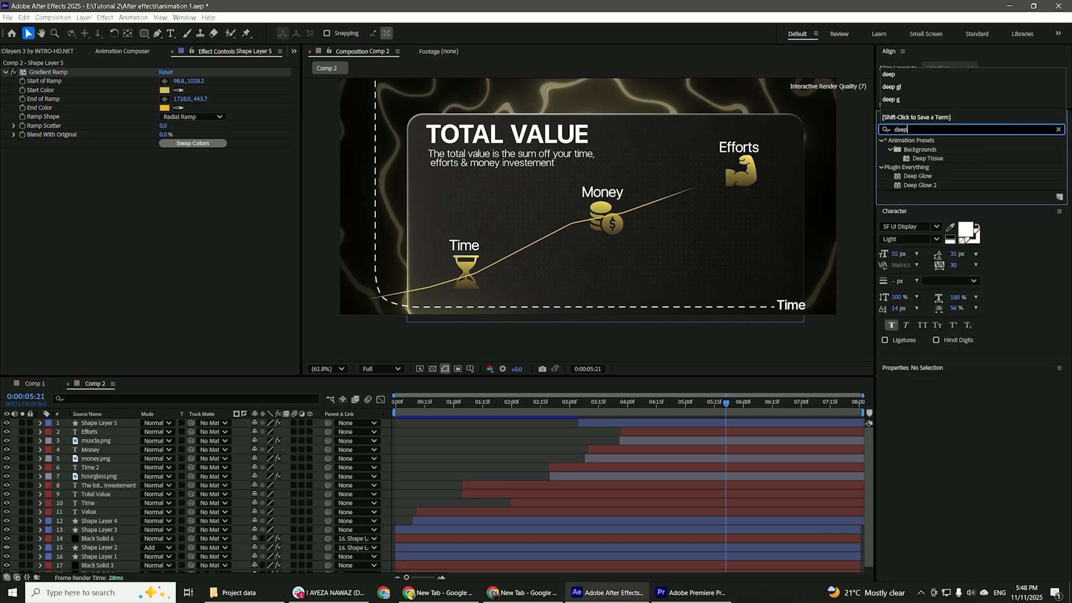
left_click(736, 422)
double_click(919, 185)
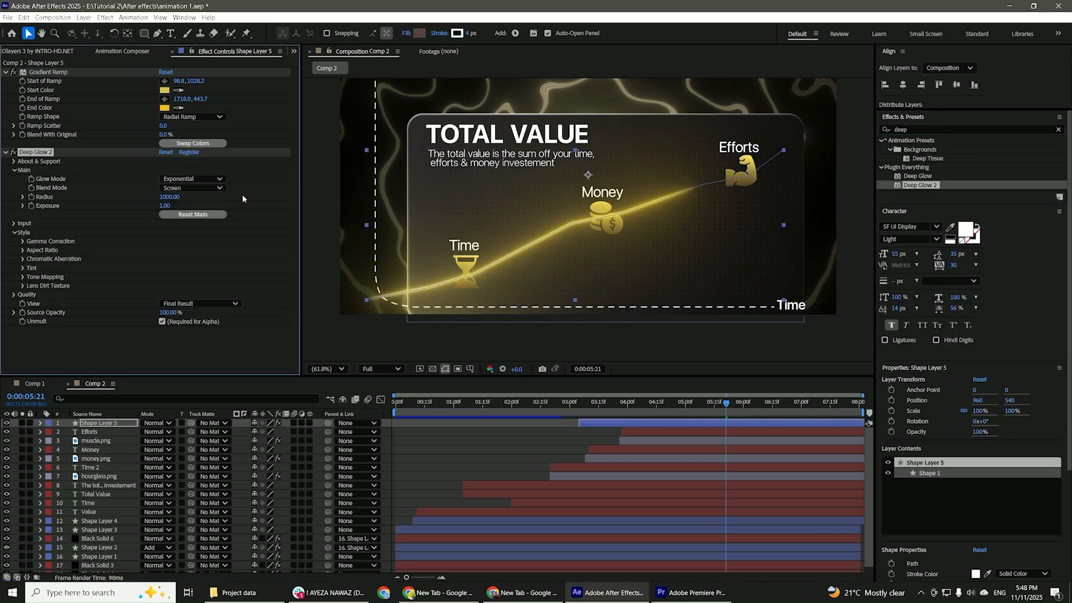
left_click(166, 241)
Create an adjustment layer and place it in the stack directly above the hourglass's Time label, below the money icon.
left_click(520, 456)
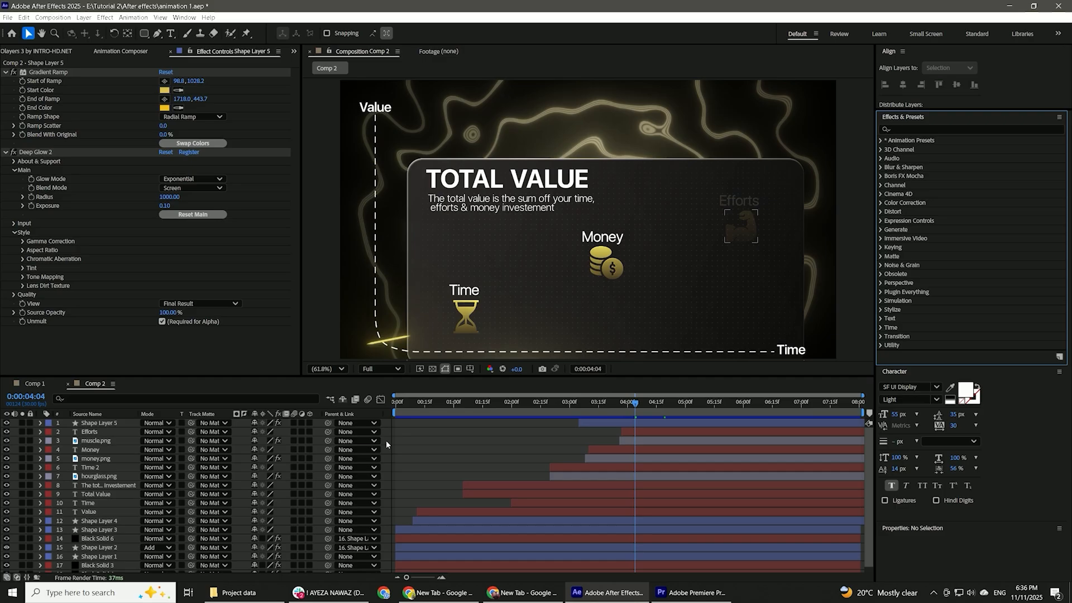
right_click(386, 439)
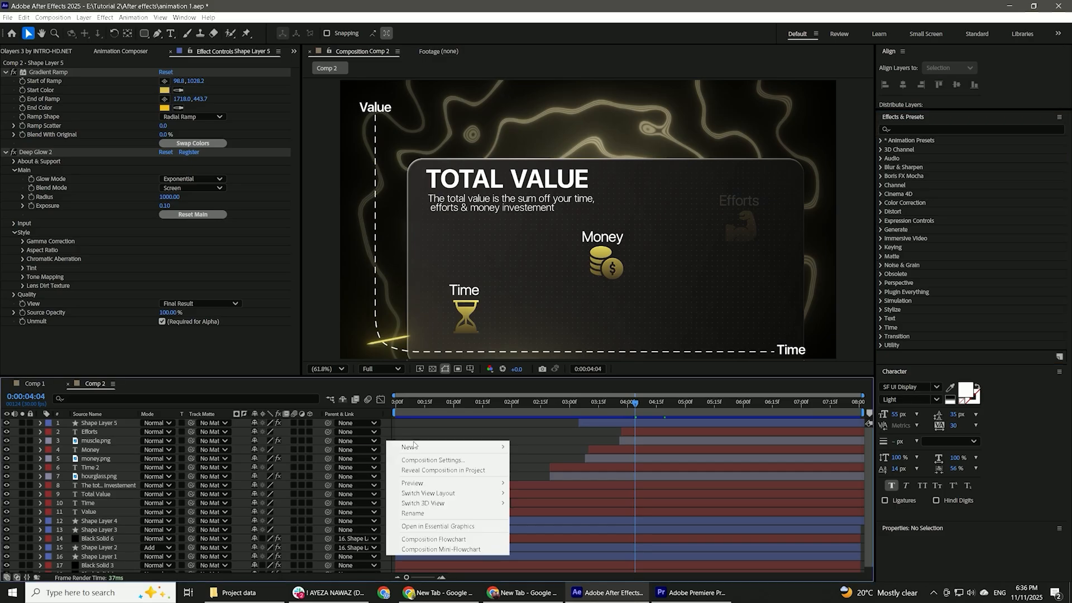
mouse_move(413, 445)
left_click(553, 520)
left_click_drag(131, 426, 134, 469)
Apply the Shatter effect to the adjustment layer and set its view to Rendered.
left_click(900, 128)
type("shat")
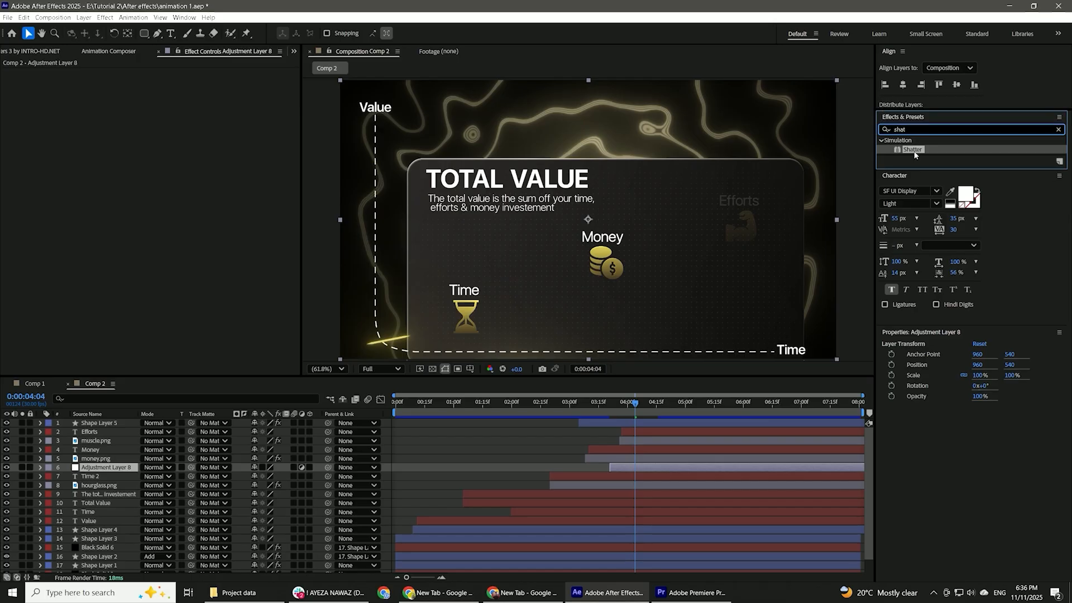
double_click(913, 150)
left_click(223, 81)
left_click(185, 97)
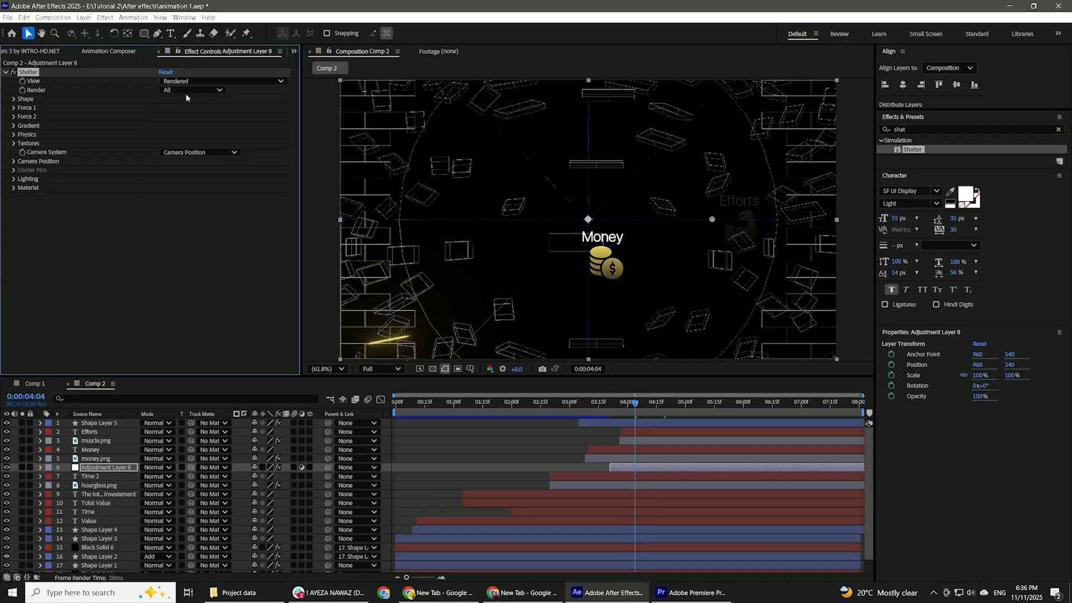
Set the Shatter shape to the Glass pattern with 50 repetitions and an extrusion depth of 0.1.
left_click(59, 101)
left_click(180, 108)
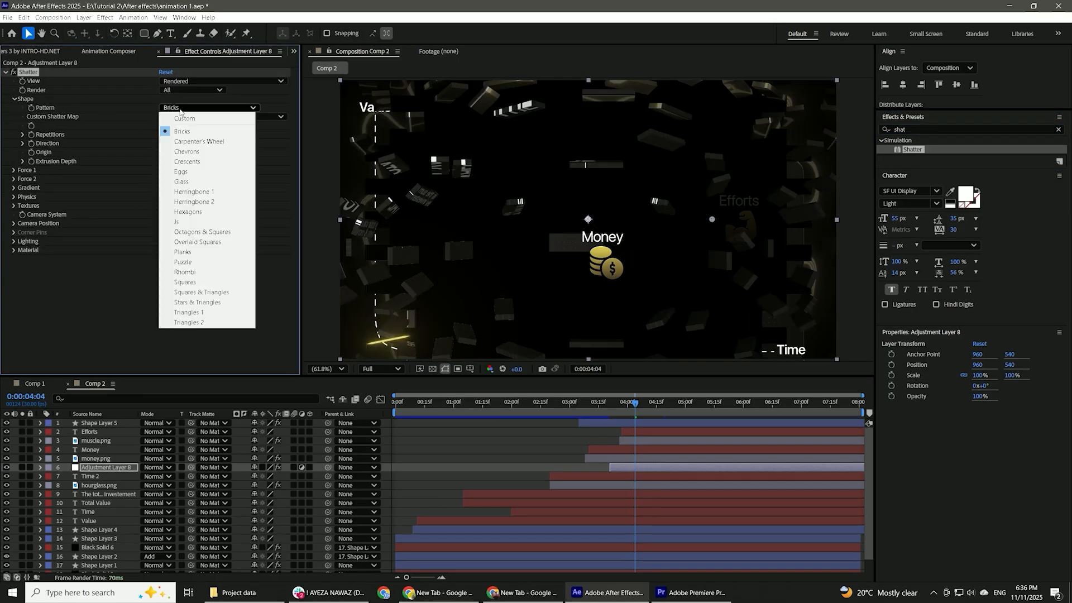
left_click(182, 181)
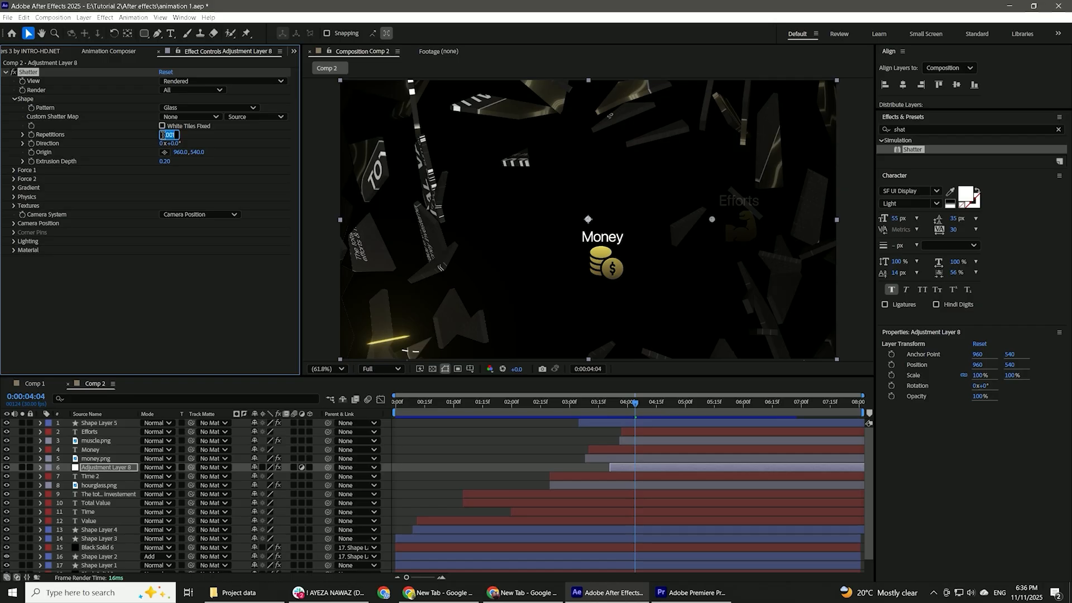
left_click(167, 161)
type("0")
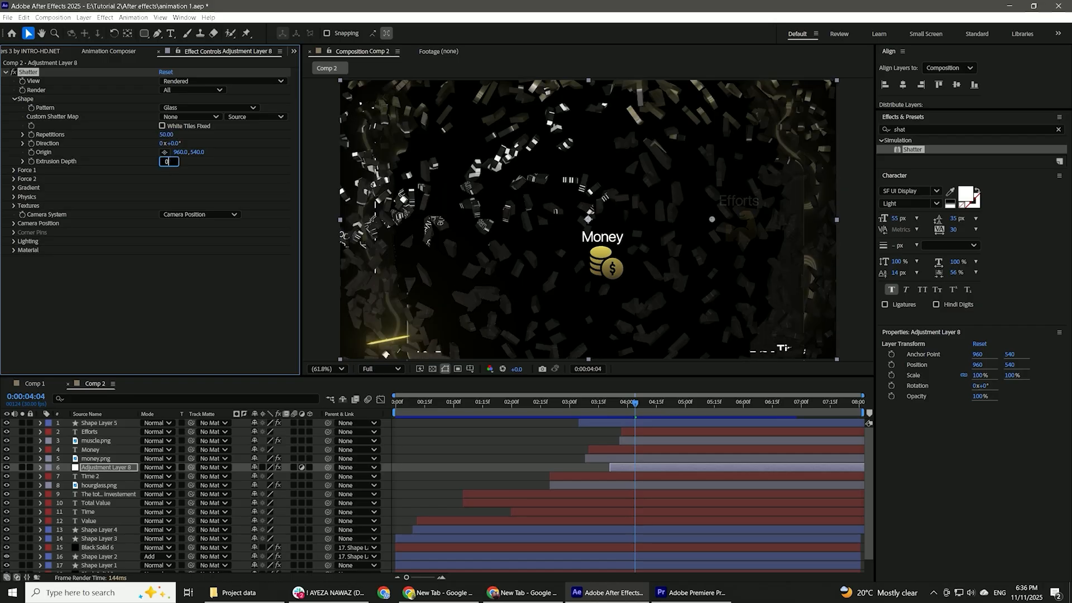
type(".1")
Place the Shatter shape origin on the hourglass at 495.3, 899.5 and check the break-up around 3:27.
left_click(164, 151)
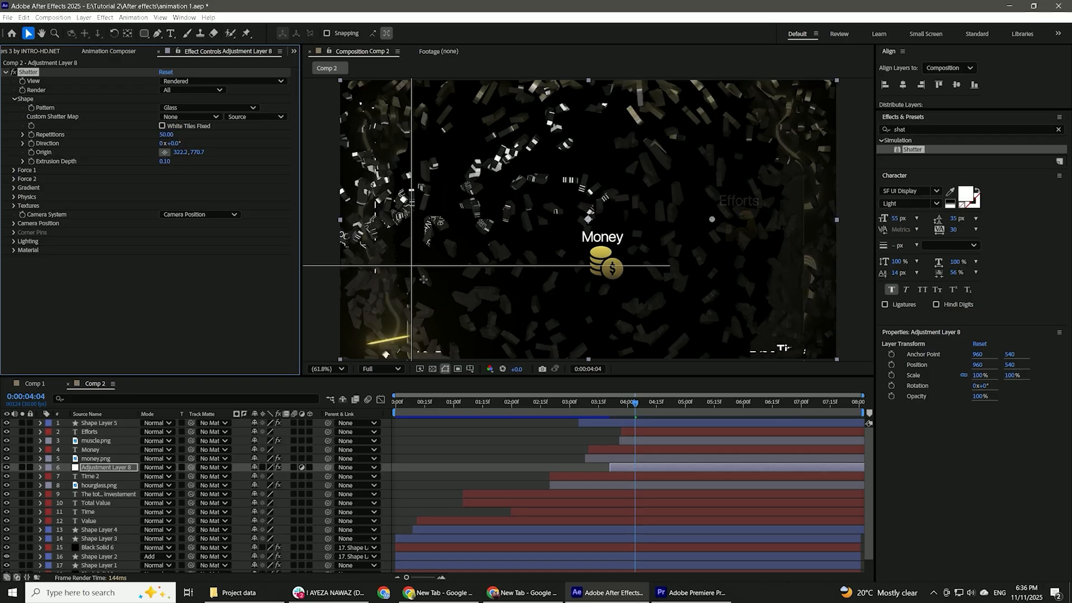
left_click(466, 303)
left_click_drag(607, 407, 622, 410)
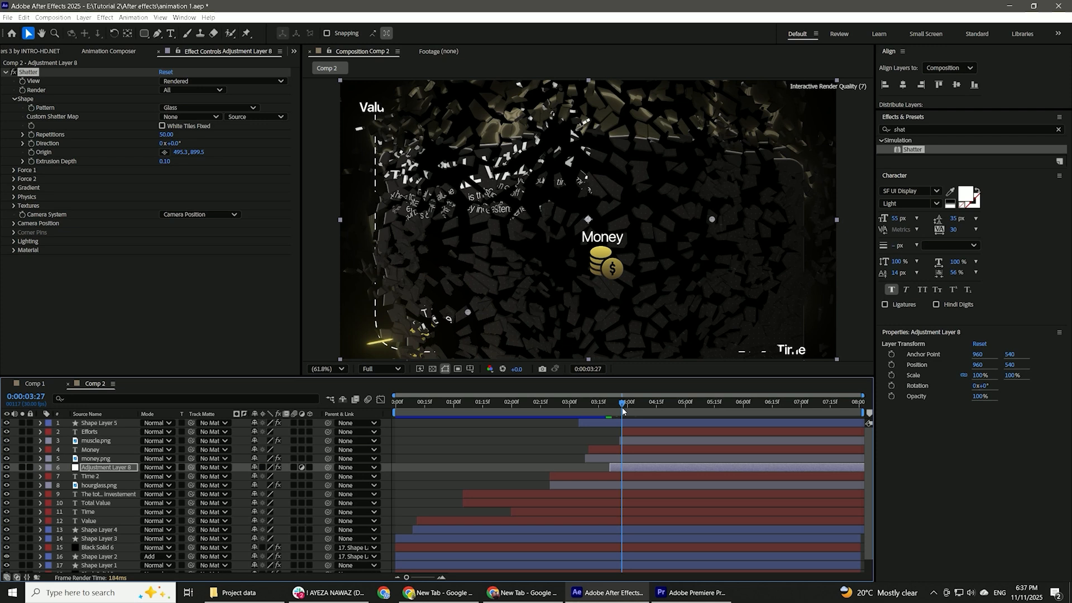
Set Shatter's Force 1 and Force 2 strengths to 2, viscosity to 0.7 and gravity to 0.
left_click(13, 169)
type("2")
key("Return")
left_click(14, 214)
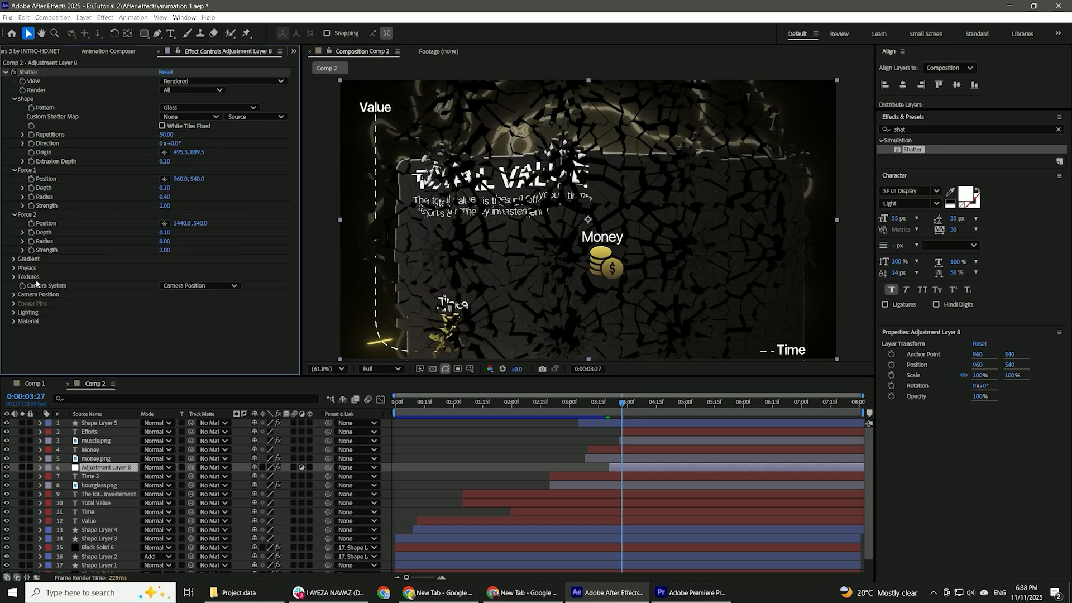
left_click(14, 268)
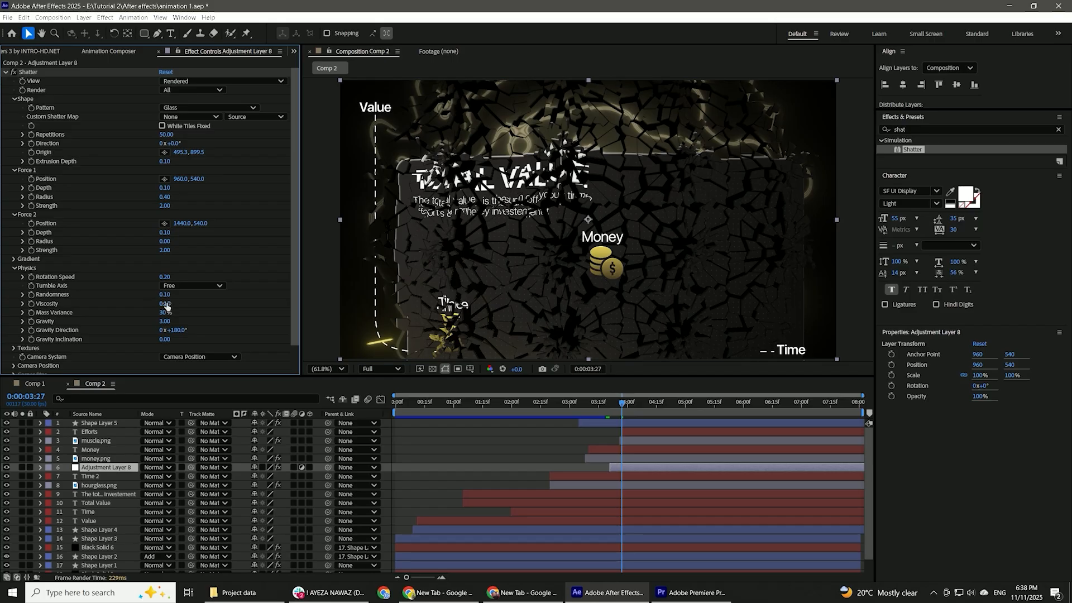
left_click_drag(161, 324, 31, 323)
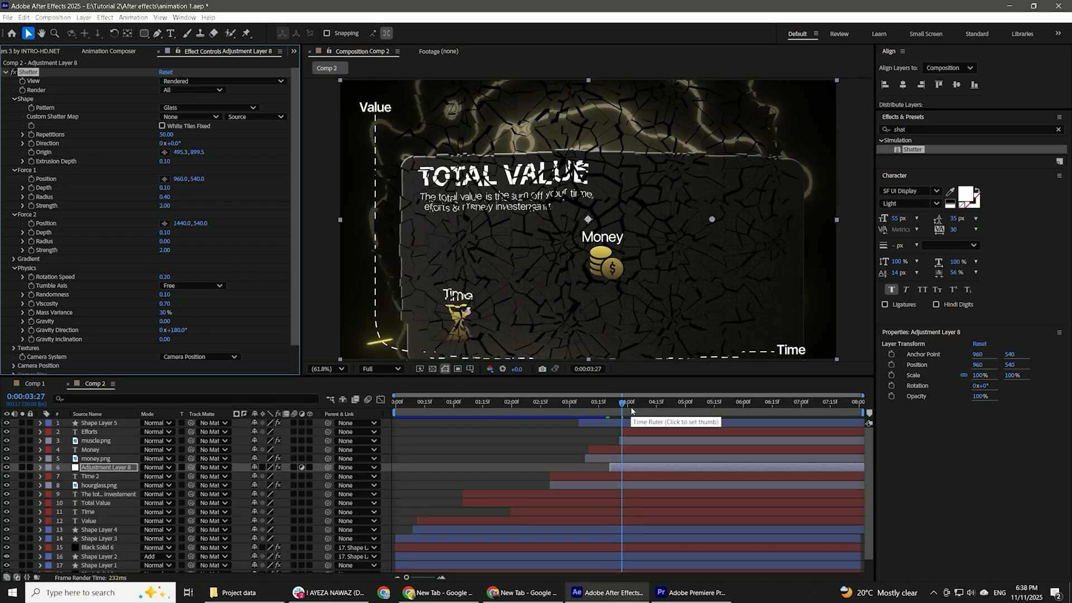
Duplicate the Shatter adjustment layer twice and place the copies directly above the Efforts and muscle layers and the Money and coin layers.
left_click(95, 468)
key("ctrl+d")
key("ctrl+d")
left_click_drag(95, 469, 119, 432)
left_click_drag(644, 432, 739, 439)
left_click(650, 468)
left_click_drag(116, 478, 115, 456)
Start the Efforts shatter adjustment layer at about 6:12 and the Money one at about 5:06.
left_click(684, 402)
left_click_drag(715, 432, 765, 433)
left_click(662, 452)
left_click_drag(660, 458, 727, 460)
Move Force 1 of the Money shatter layer onto the coin icon at 1034.7, 706.0 and preview.
left_click(696, 402)
left_click(777, 402)
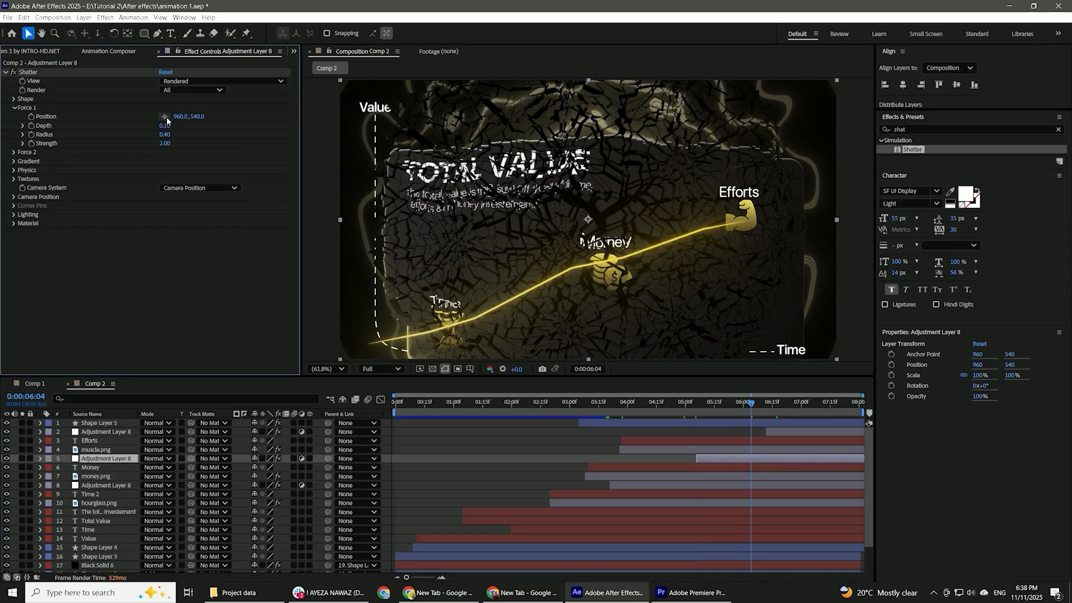
left_click_drag(450, 193, 609, 265)
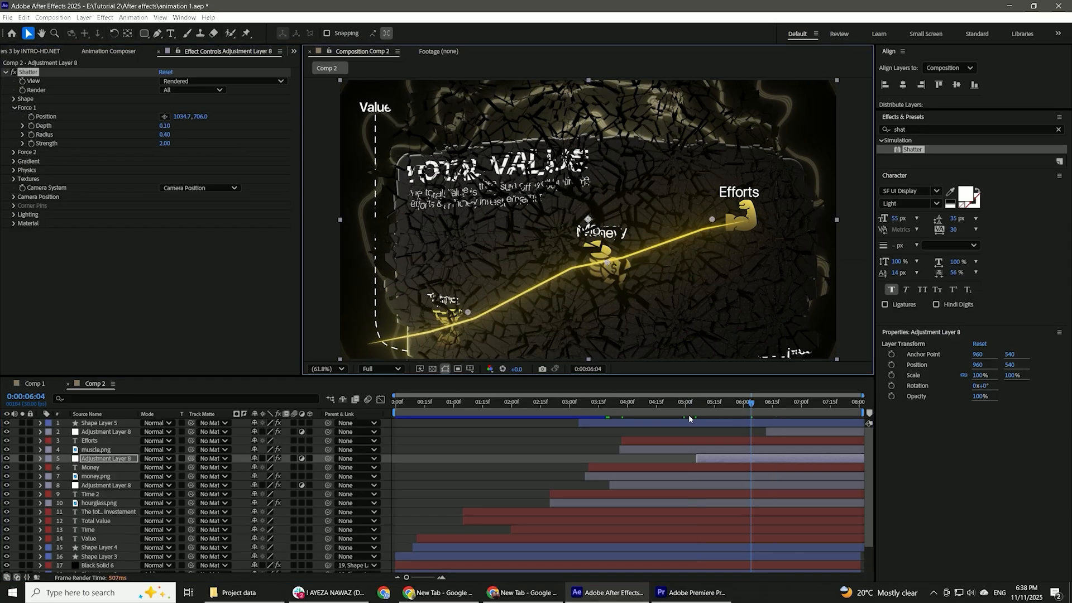
key("space")
Move Force 2 of the Efforts shatter layer onto the muscle icon at 1624.0, 505.2.
left_click(783, 431)
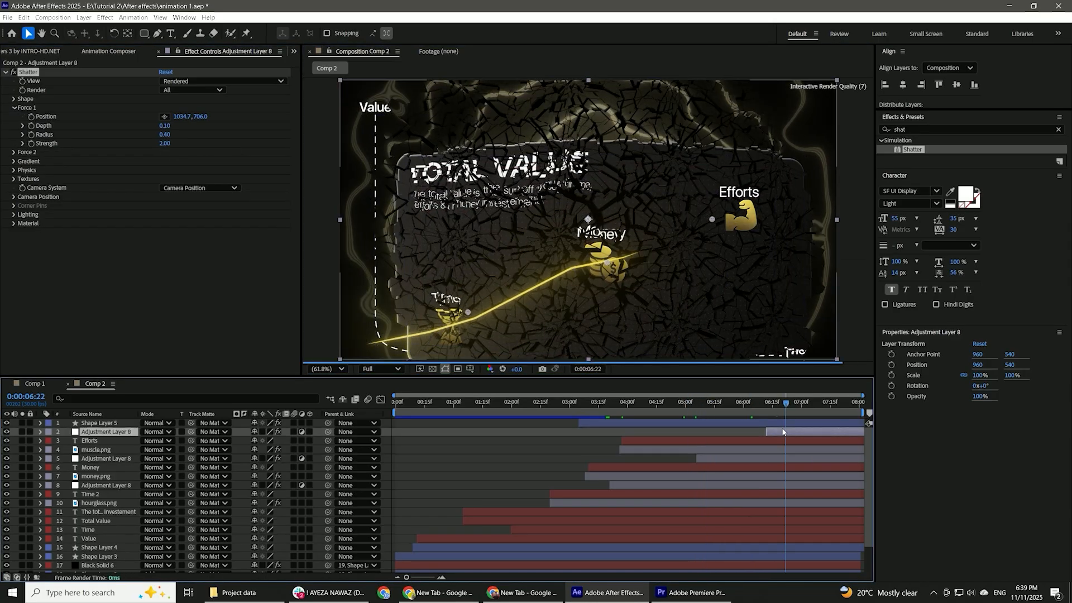
left_click(14, 107)
left_click(15, 116)
left_click_drag(711, 219, 760, 214)
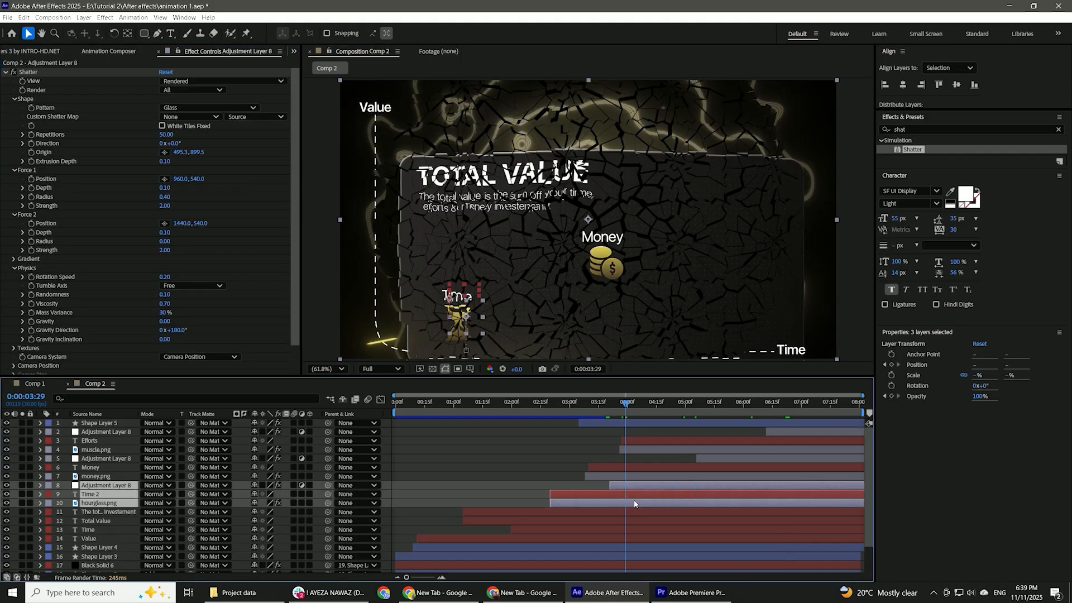
Precompose the Time, Money and Efforts groups separately, each containing its icon, label and Shatter adjustment layer.
key("ctrl+shift+c")
left_click(599, 370)
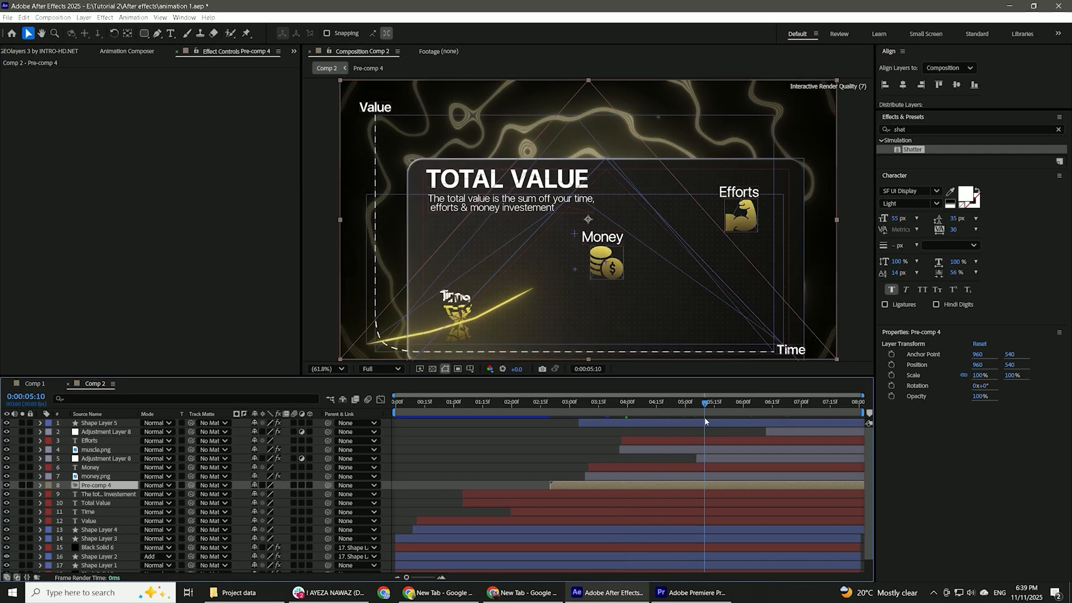
left_click(716, 458)
left_click(621, 476, "shift")
key("ctrl+shift+c")
key("Return")
left_click(720, 415)
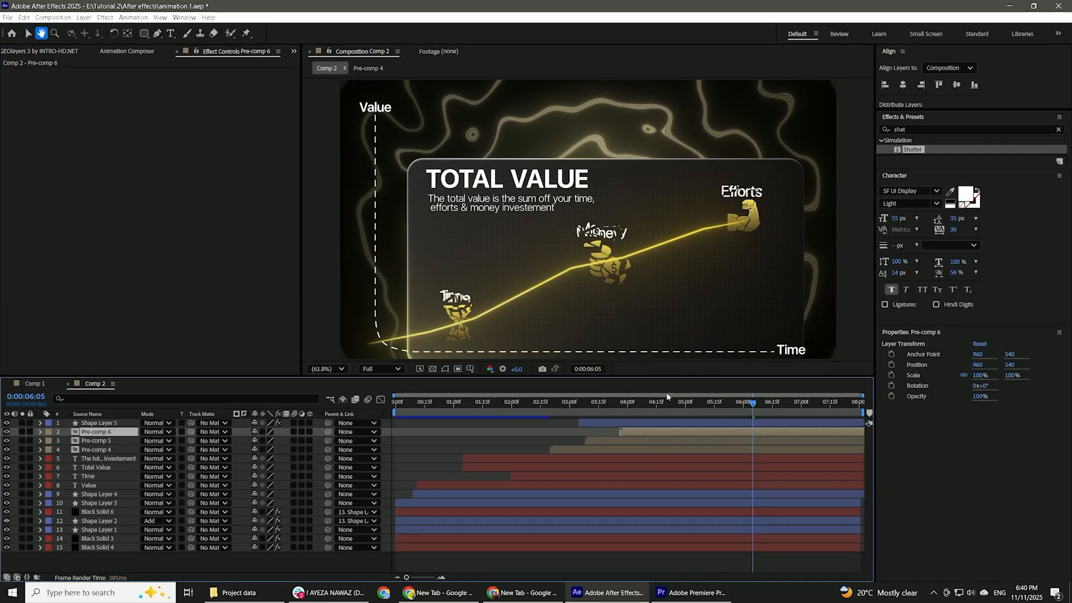
Apply Deep Glow 2 to the hourglass pre-comp with a radius of 700 and an exposure of 0.2.
left_click(882, 133)
type("d")
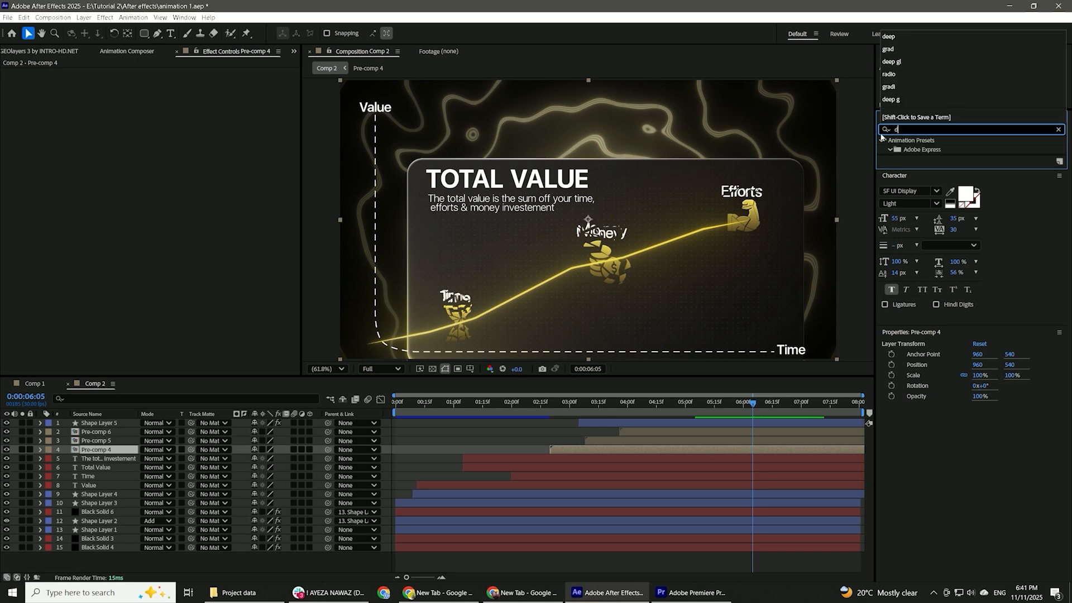
type("eep")
double_click(927, 185)
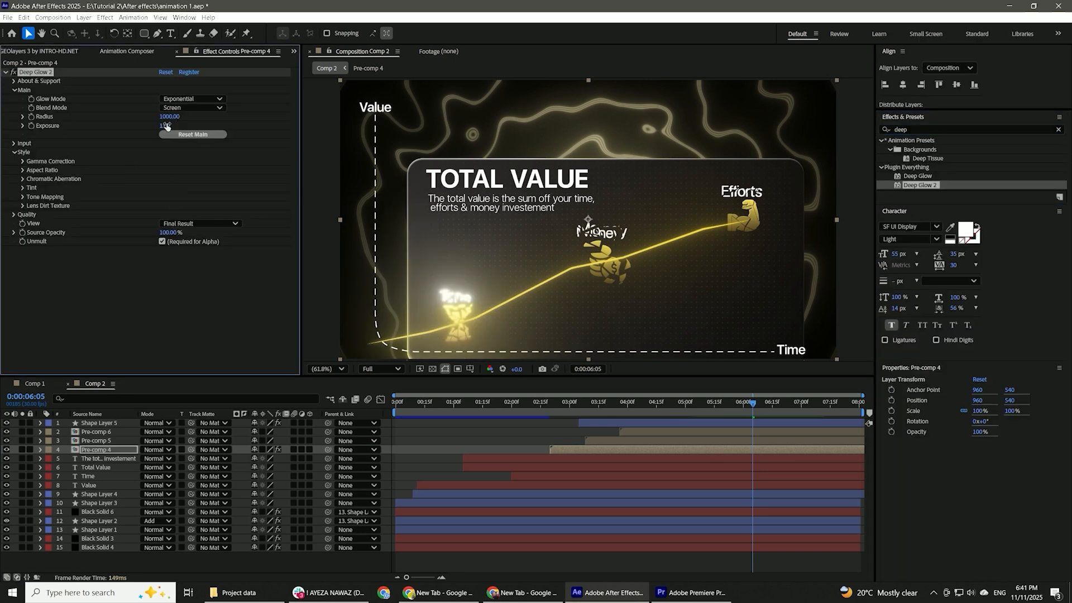
type("0.1")
key("Return")
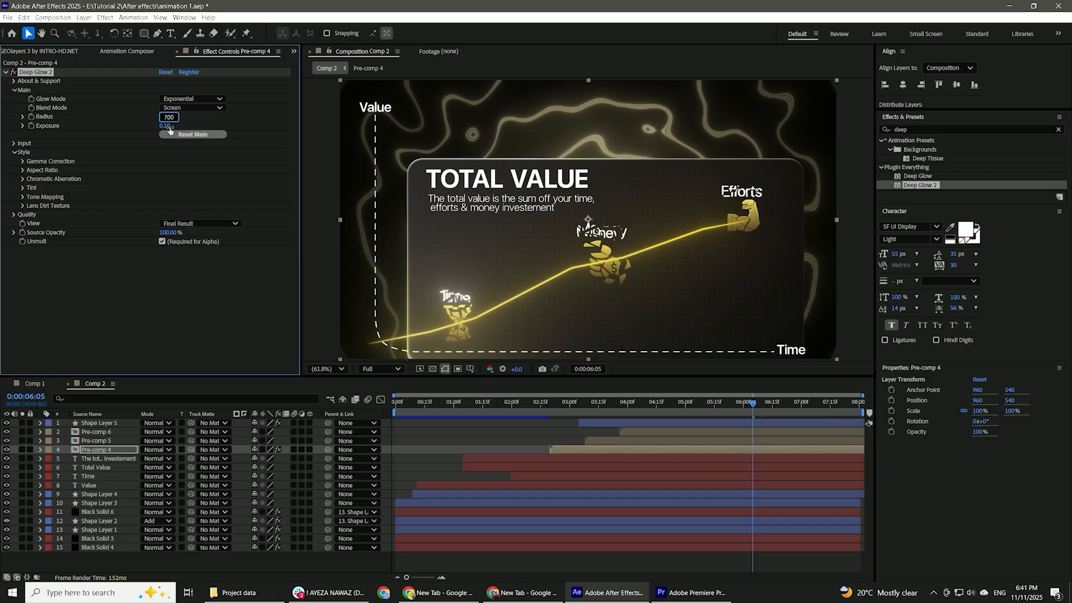
left_click(169, 127)
Copy the Deep Glow 2 effect onto the Money and Efforts pre-comps.
left_click(693, 439)
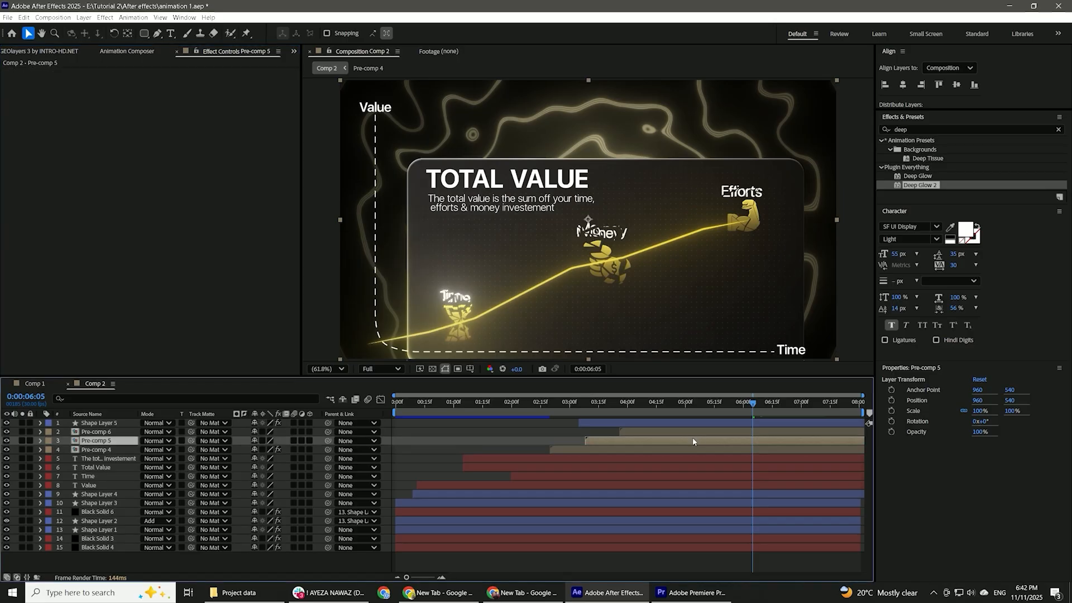
key("ctrl+v")
left_click(699, 433, "ctrl")
key("ctrl+v")
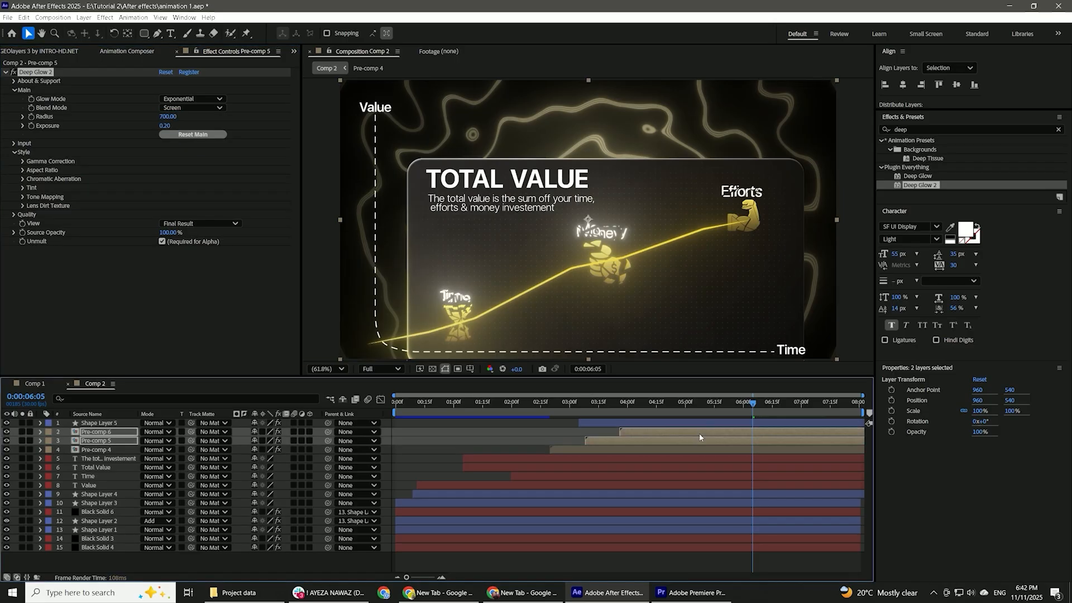
Review the glow and shatter animation of the Time, Money and Efforts icons in Comp 2 and Pre-comp 4.
left_click(570, 402)
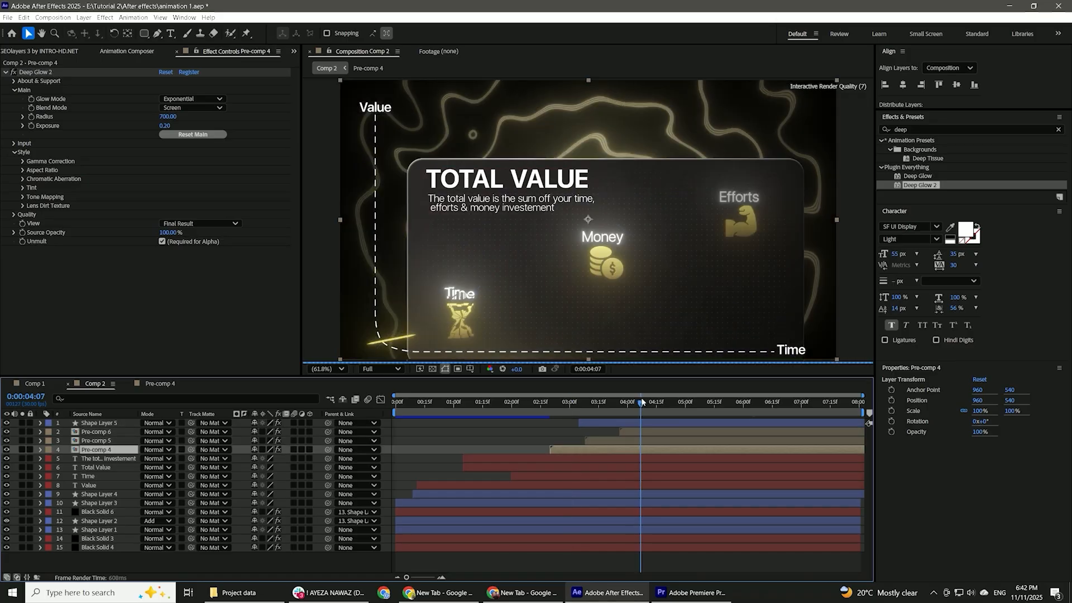
left_click_drag(642, 403, 656, 405)
left_click(160, 383)
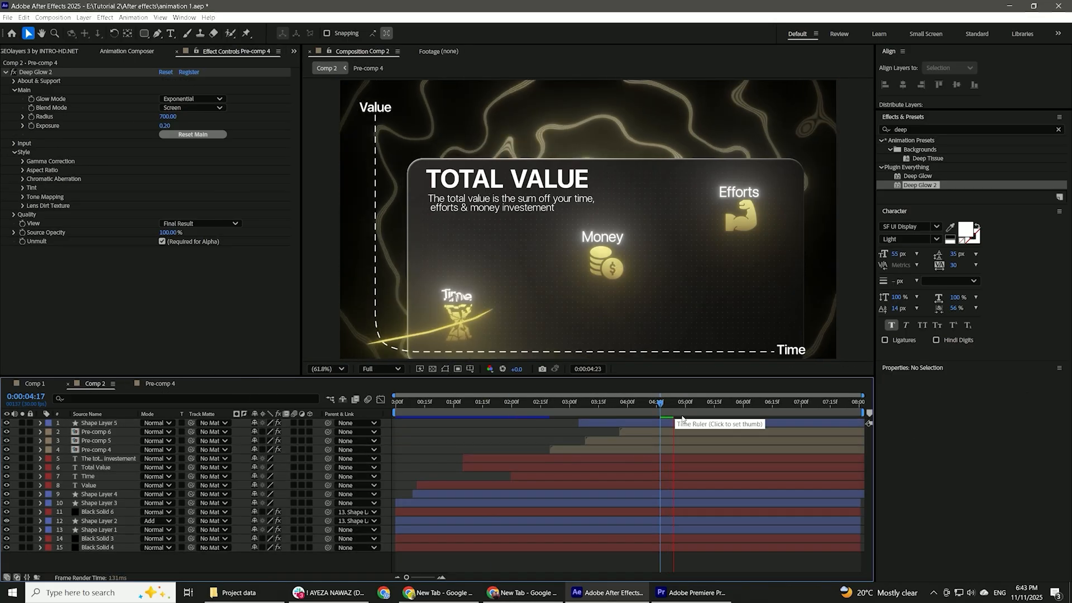
left_click_drag(683, 419, 752, 400)
double_click(691, 429)
left_click_drag(598, 424, 584, 427)
left_click(162, 384)
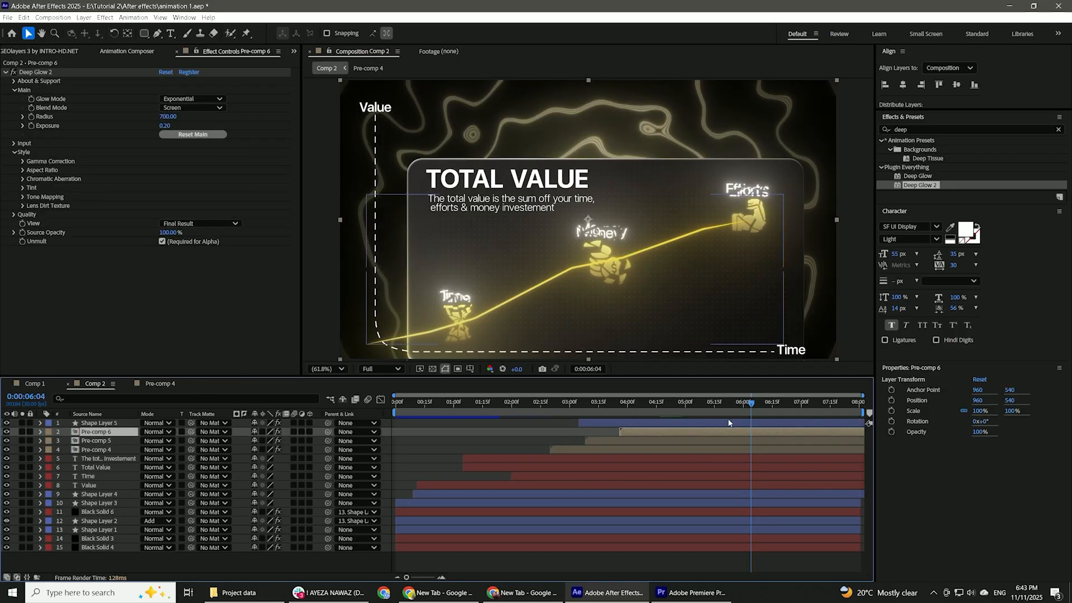
left_click(745, 409)
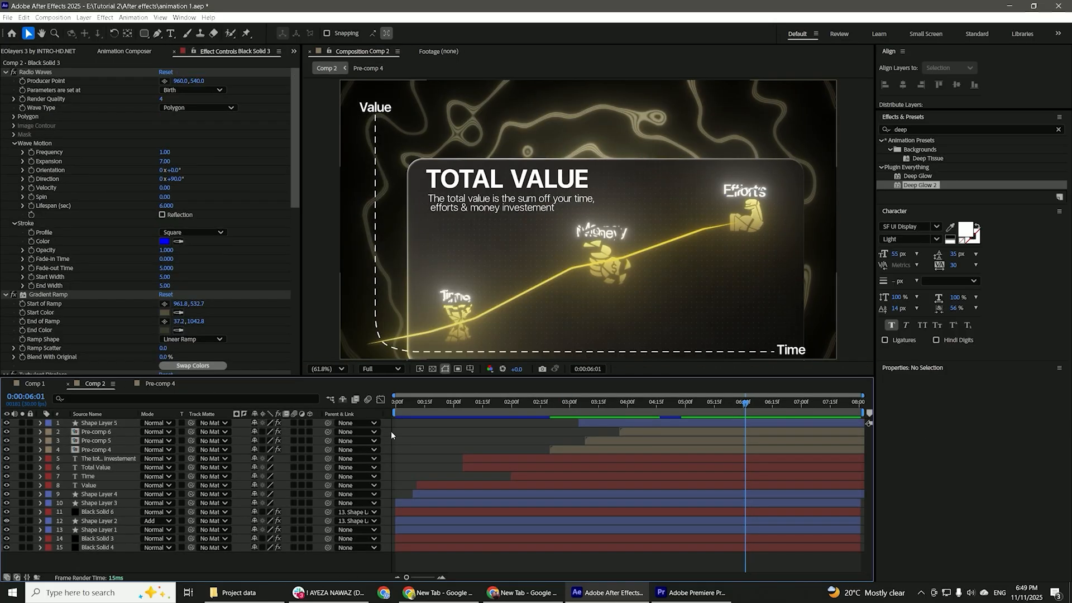
Add a one-node camera named Camera 1 to Comp 2 with a focal length of 19.69 mm.
right_click(391, 433)
mouse_move(483, 439)
left_click(531, 482)
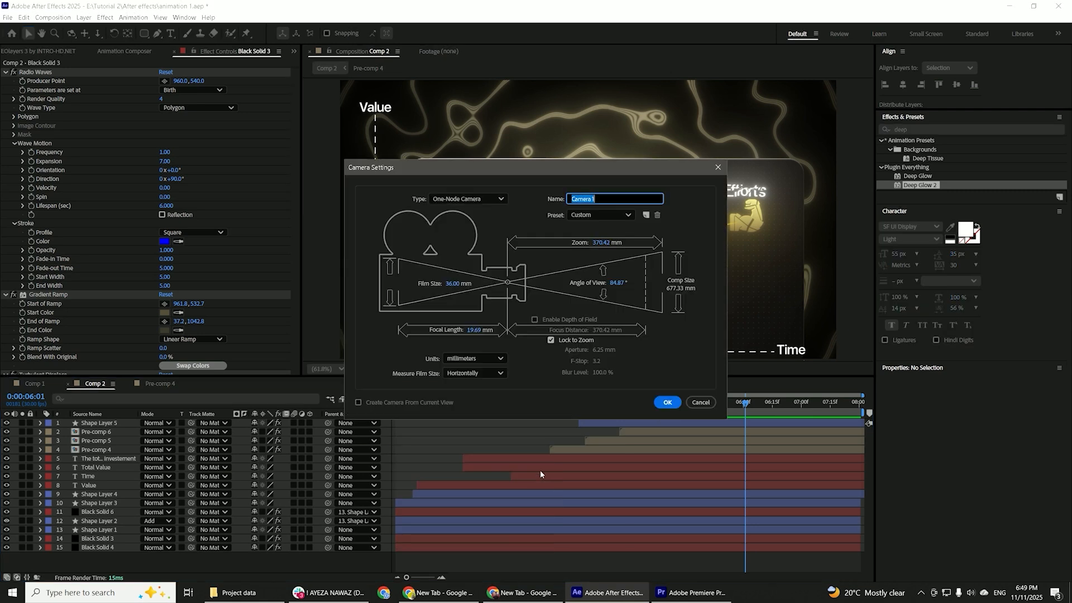
left_click(668, 404)
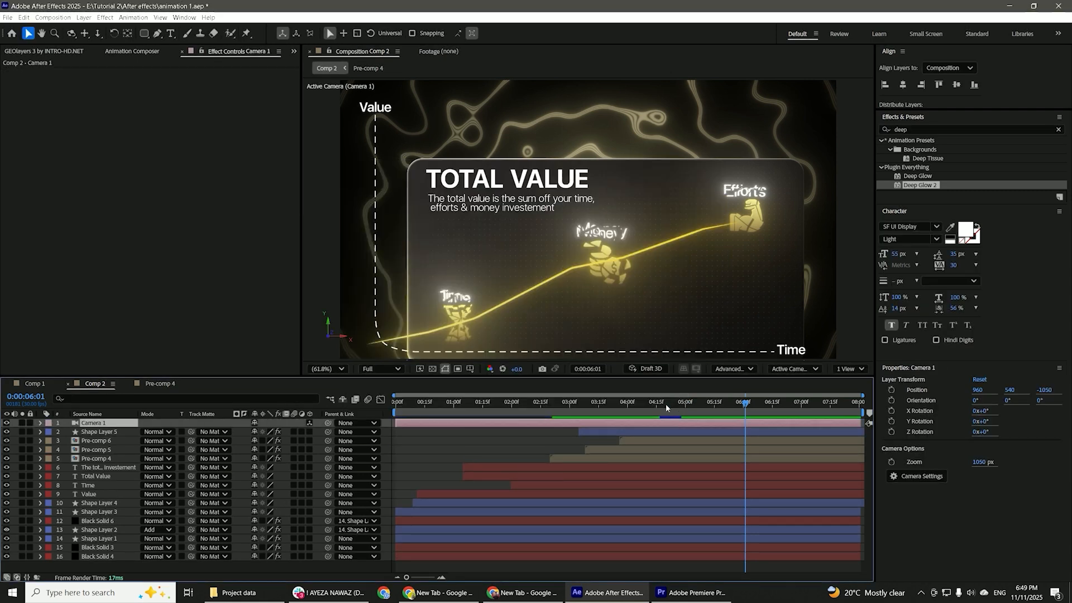
Turn all layers from Shape Layer 5 down to Shape Layer 1 into 3D layers.
left_click(647, 433)
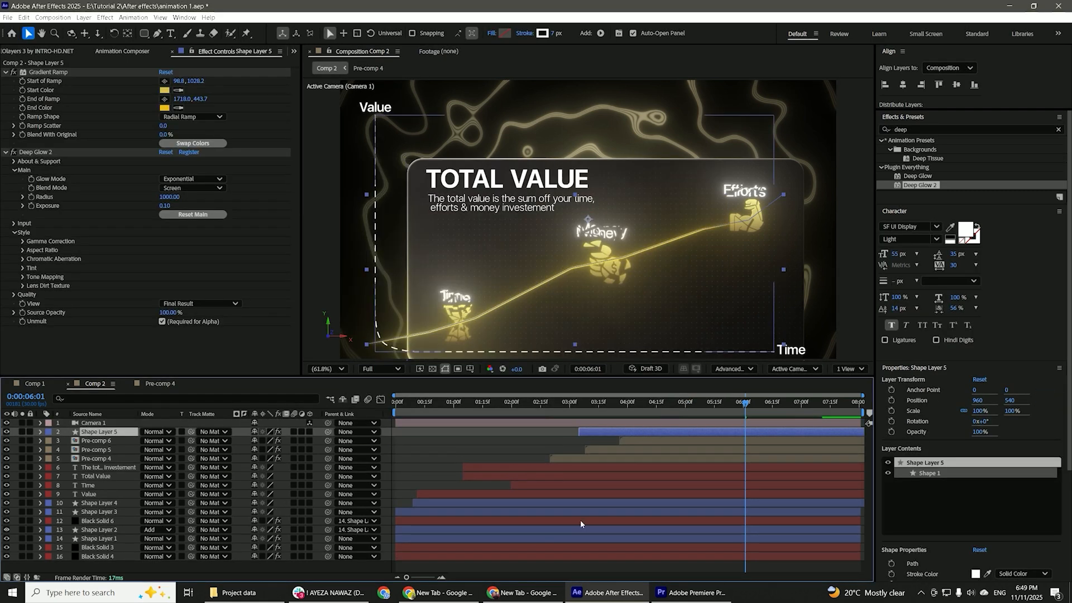
left_click(475, 538, "shift")
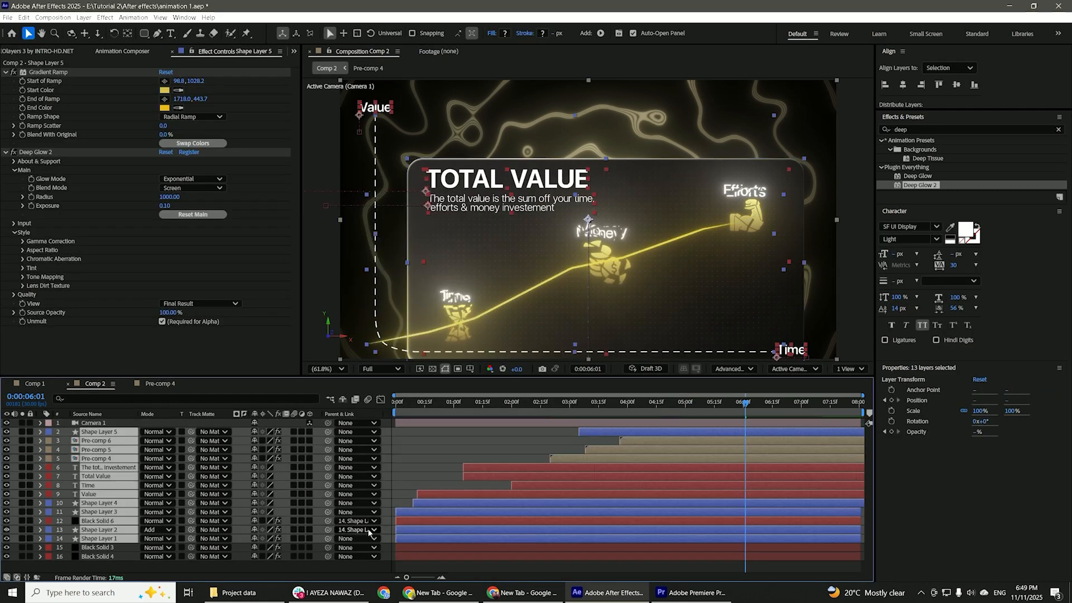
left_click(310, 538)
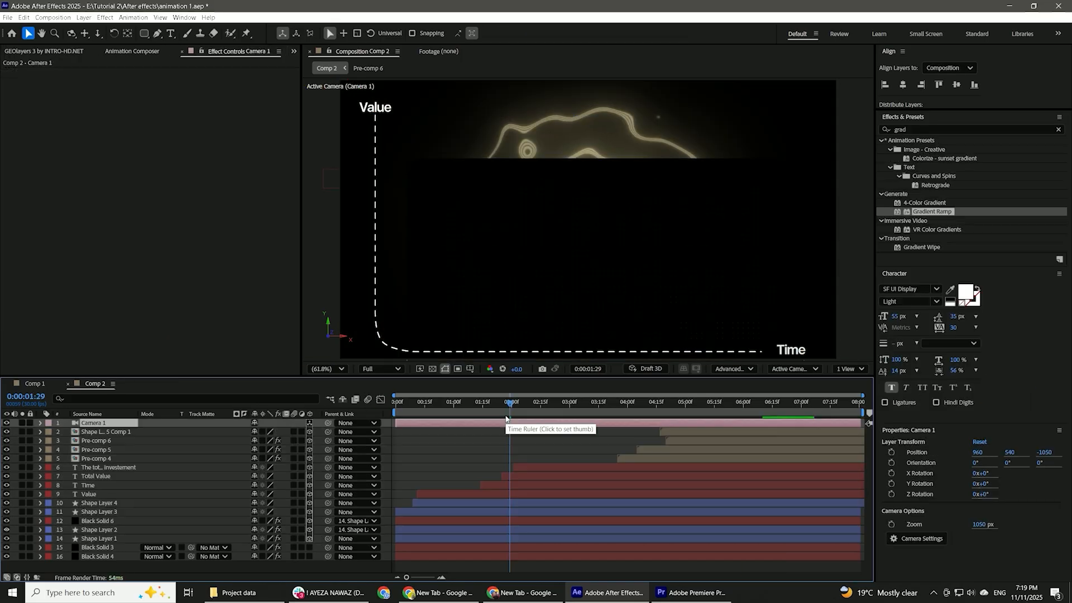
Split the camera layer into five consecutive segments along the timeline, making the last cut at 0:00:06:18.
left_click_drag(506, 403, 777, 408)
key("ctrl+shift+d")
key("ctrl+shift+d")
key("ctrl+shift+d")
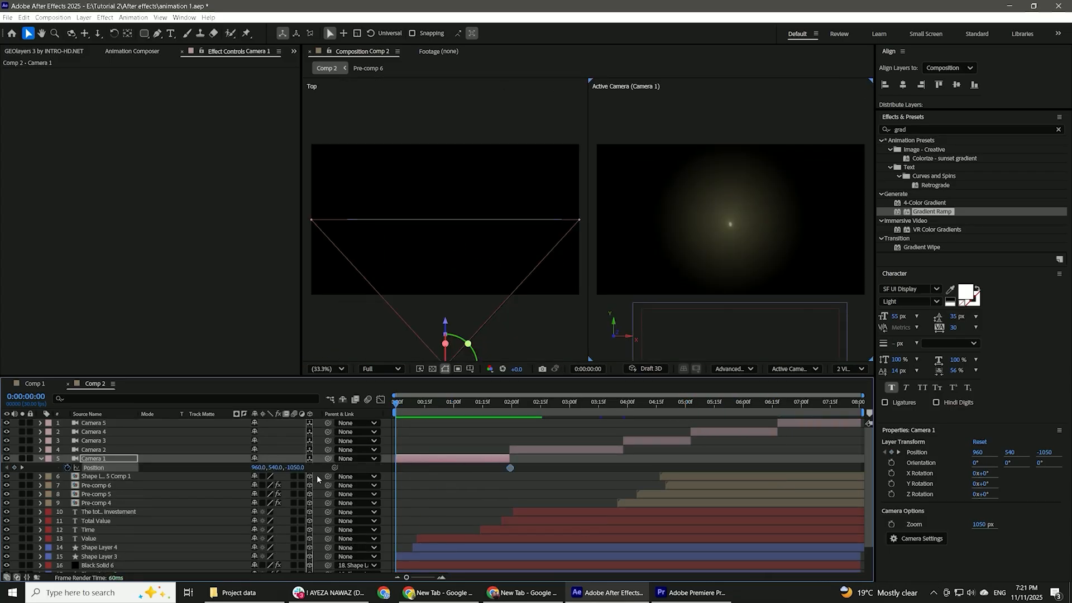
Set Camera 1's starting Position keyframe to a Z of -977 and ease its Position keyframes in the speed graph.
left_click_drag(290, 467, 218, 356)
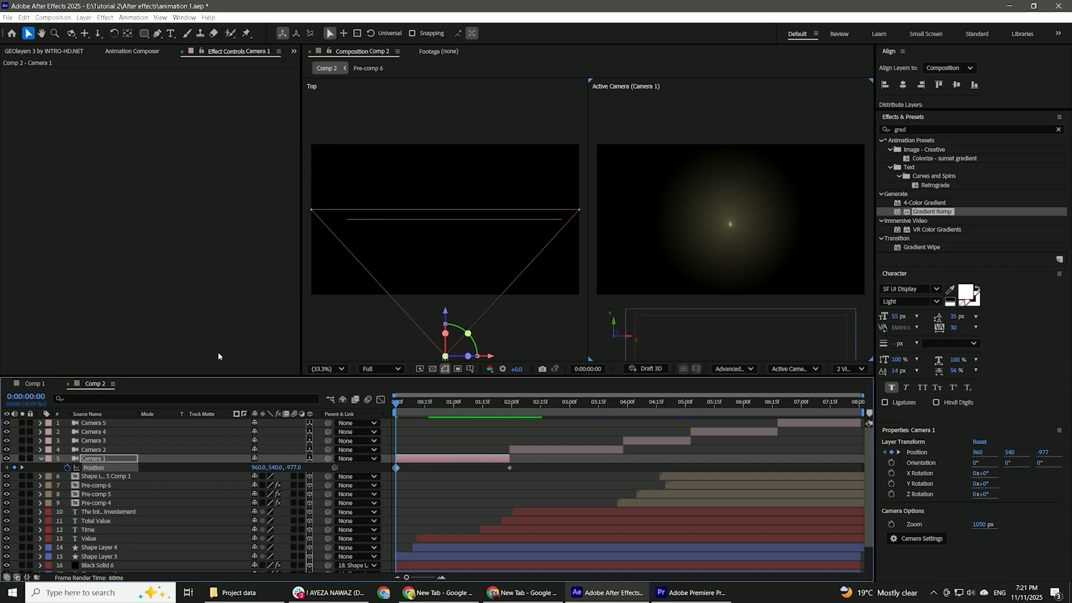
left_click(22, 467)
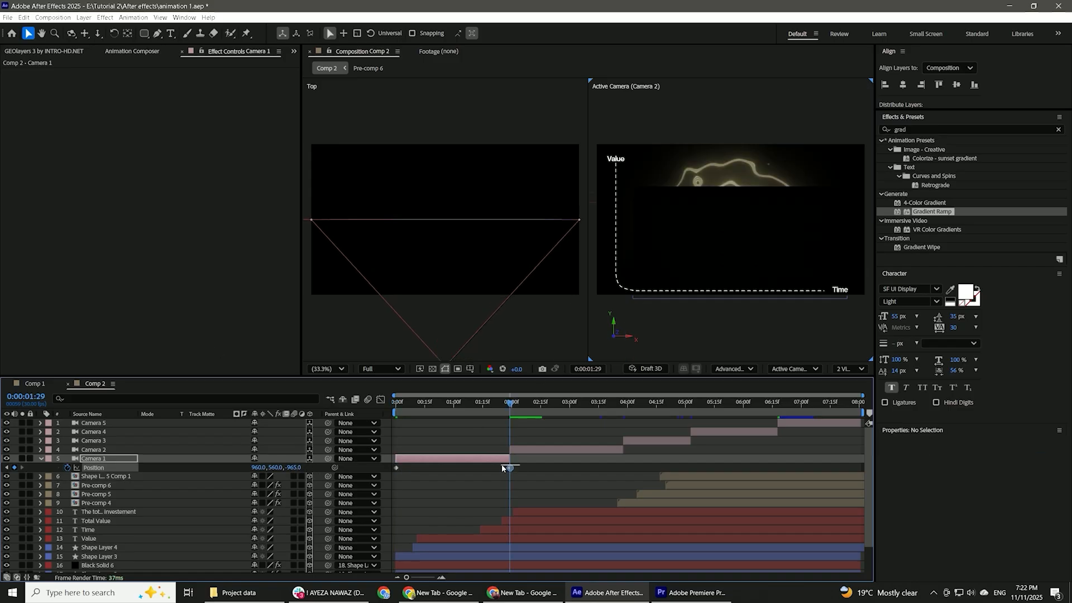
left_click_drag(513, 472, 390, 464)
left_click(380, 399)
left_click_drag(484, 514, 463, 512)
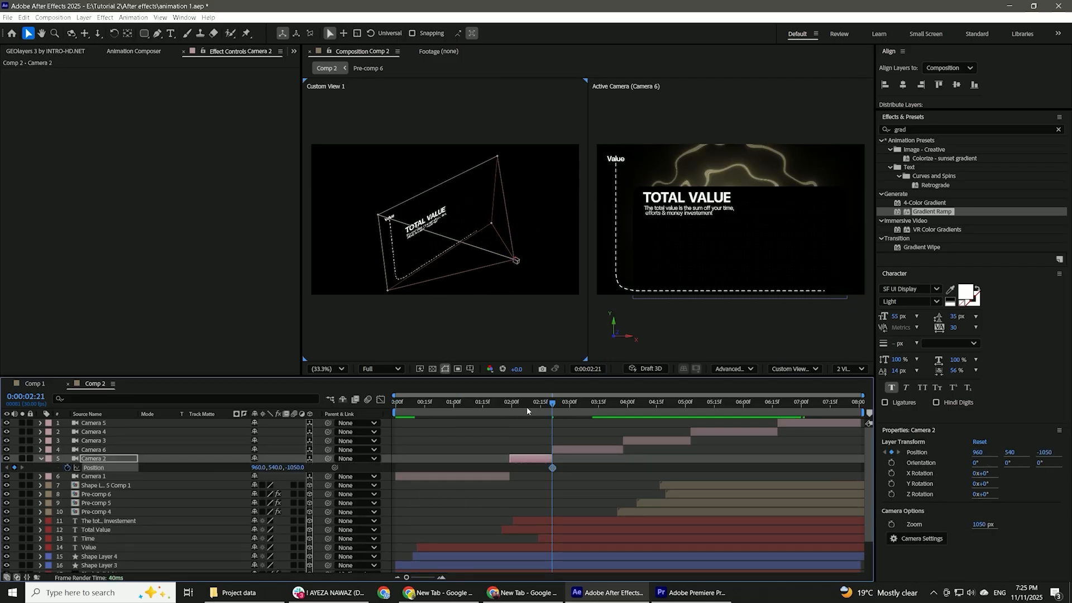
Reposition Camera 2 at the beginning of its segment by adjusting its X and Z Position values.
left_click_drag(527, 406, 510, 403)
left_click_drag(495, 232, 455, 239)
key("ctrl+z")
left_click_drag(259, 467, 120, 475)
mouse_move(292, 467)
left_mouse_down()
mouse_move(311, 478)
mouse_move(252, 488)
mouse_move(313, 472)
left_mouse_up()
mouse_move(275, 467)
left_mouse_down()
mouse_move(251, 470)
mouse_move(294, 470)
left_mouse_up()
Adjust Camera 2's Position keyframes so its move ends at 524, 545, -620 at 0:00:02:21.
left_click_drag(510, 403, 550, 430)
scroll(549, 490, "up", 3)
left_click_drag(258, 467, 142, 472)
left_click(7, 467)
left_click(22, 467)
left_click(276, 467)
left_click_drag(275, 468, 369, 467)
left_click_drag(257, 468, 345, 463)
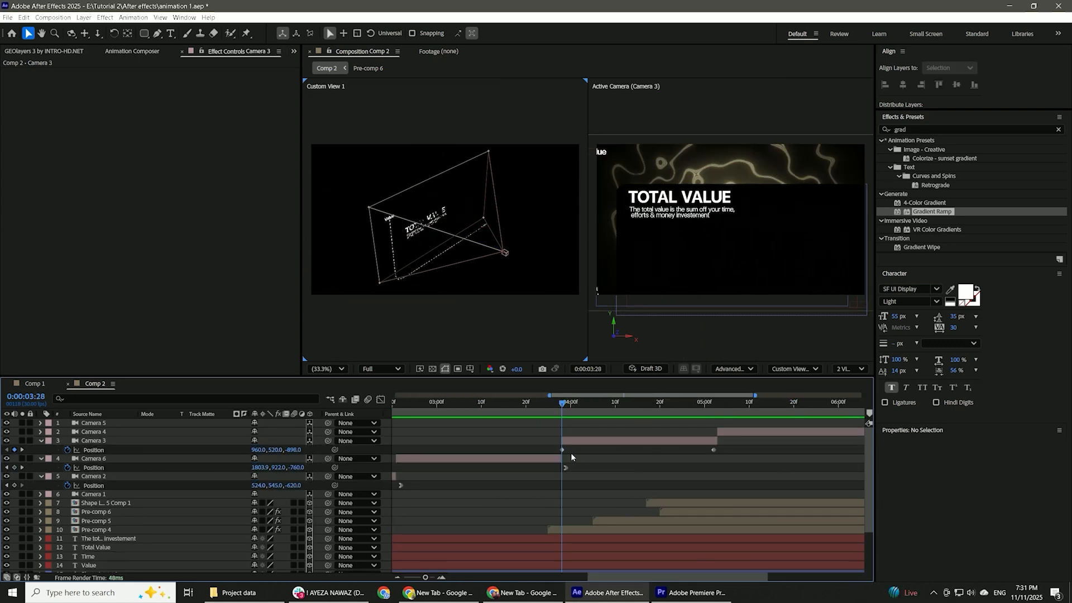
Shift Camera 6's Position along X and select Camera 3's starting Position keyframe for adjustment.
left_click(571, 453)
left_click_drag(265, 458, 300, 450)
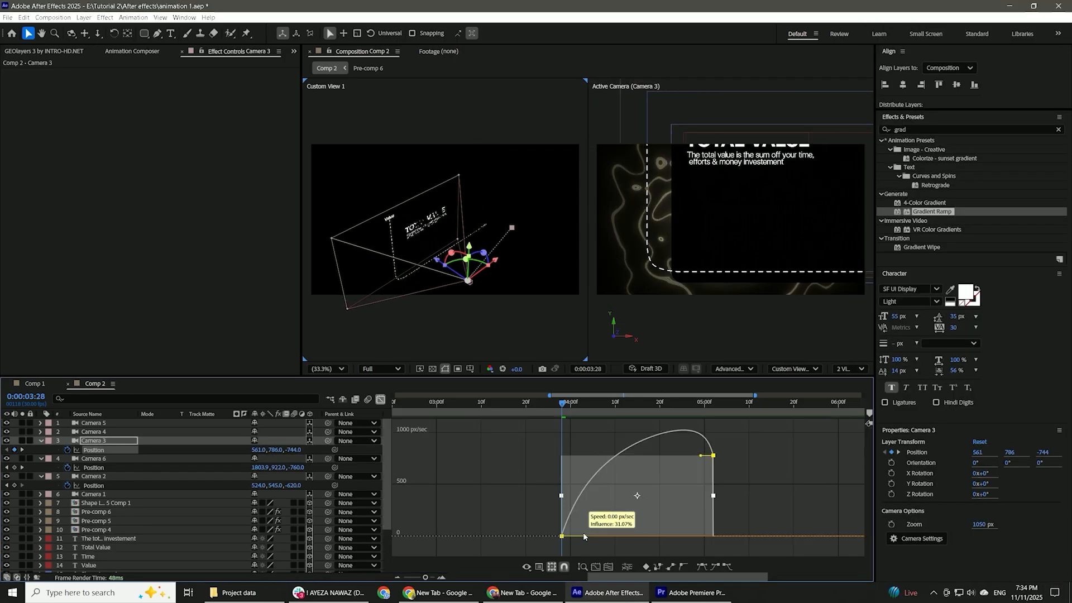
left_click(557, 450)
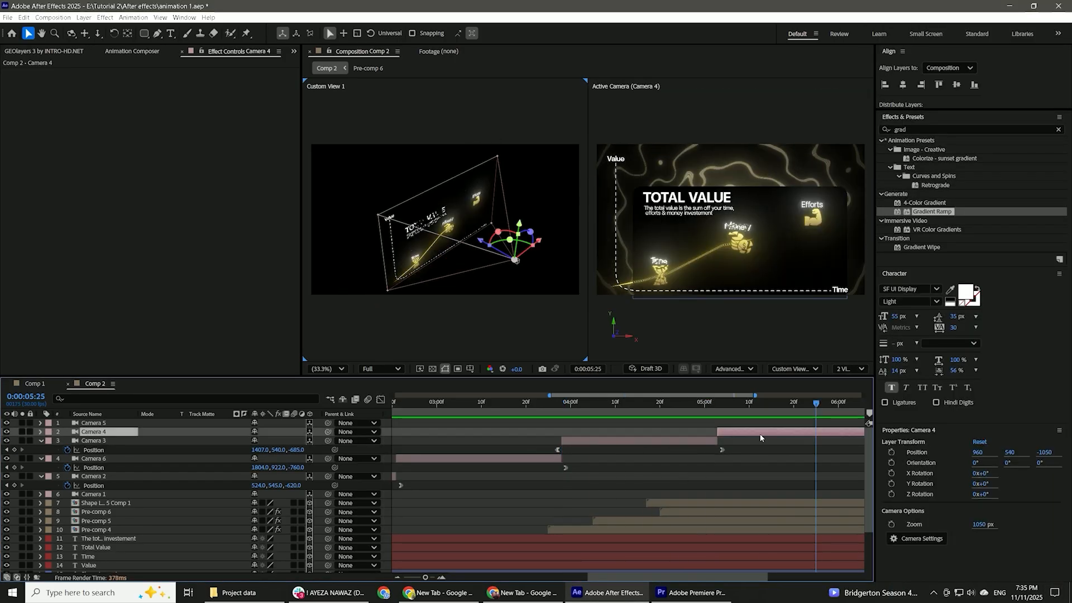
Increase Camera 4's X Position within its segment and play back the camera move.
left_click_drag(732, 403, 535, 403)
left_click_drag(258, 441, 293, 441)
left_click_drag(294, 441, 326, 441)
key("space")
key("space")
Apply Easy Ease to the selected camera Position keyframes and show their speed graph.
key("space")
left_click_drag(526, 437, 742, 446)
key("space")
left_click(380, 399)
scroll(457, 437, "right", 3)
key("F9")
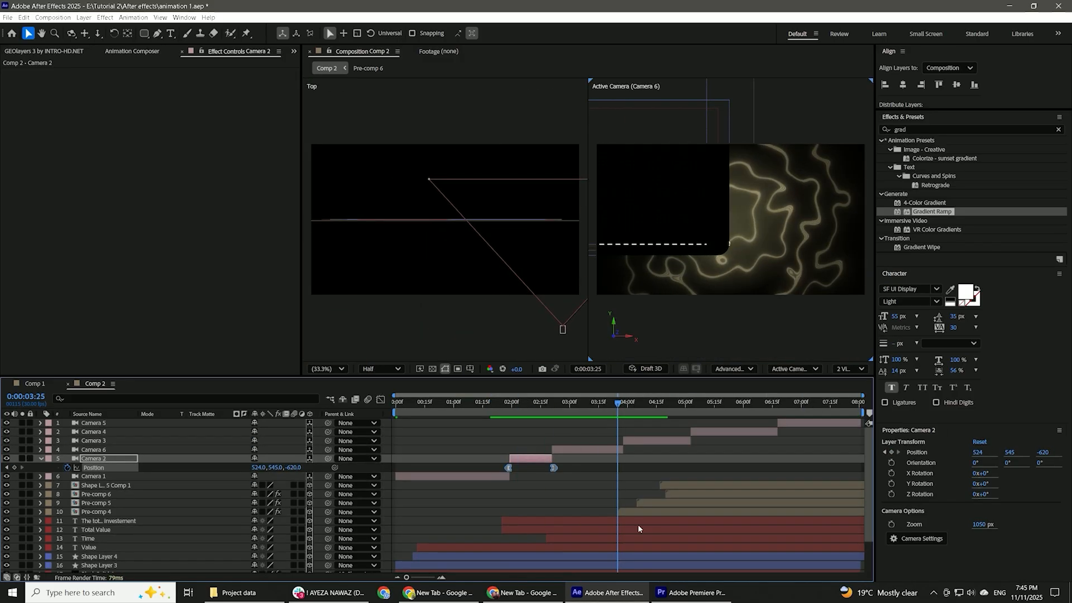
Reshape the Position speed curves of the following camera segments and check the motion across them.
left_click(639, 538)
left_click_drag(617, 403, 695, 403)
left_click(695, 529)
mouse_move(359, 241)
left_mouse_down()
mouse_move(359, 232)
mouse_move(359, 241)
left_mouse_up()
left_click(402, 262)
left_click(670, 530)
left_click(577, 520)
left_click_drag(696, 403, 773, 403)
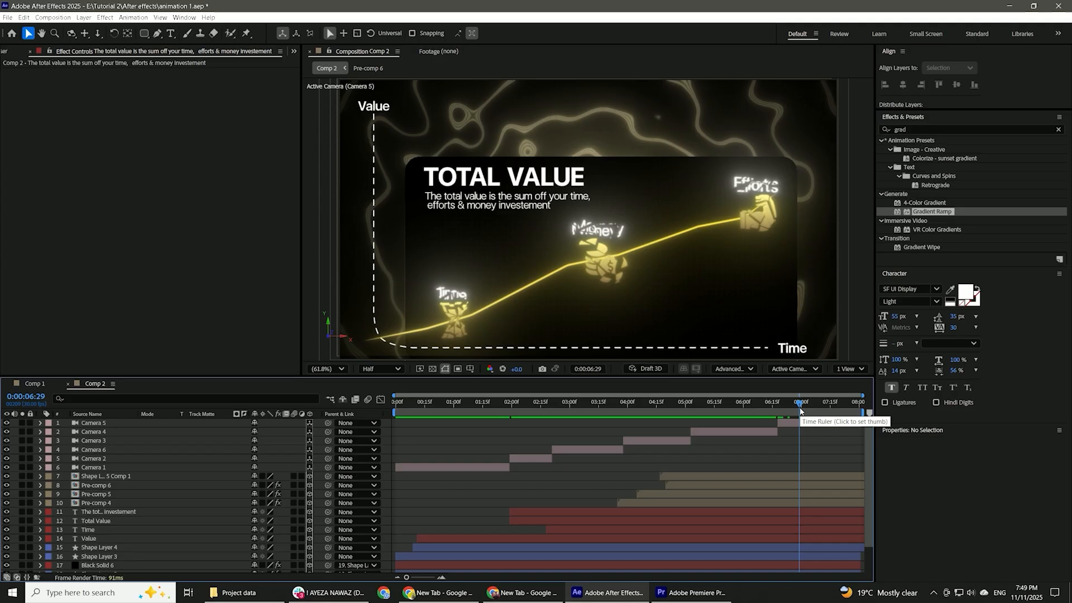
Add Comp 2 to the render queue and render it as the H.264 file Comp 2.mp4.
key("ctrl+m")
left_click(803, 405)
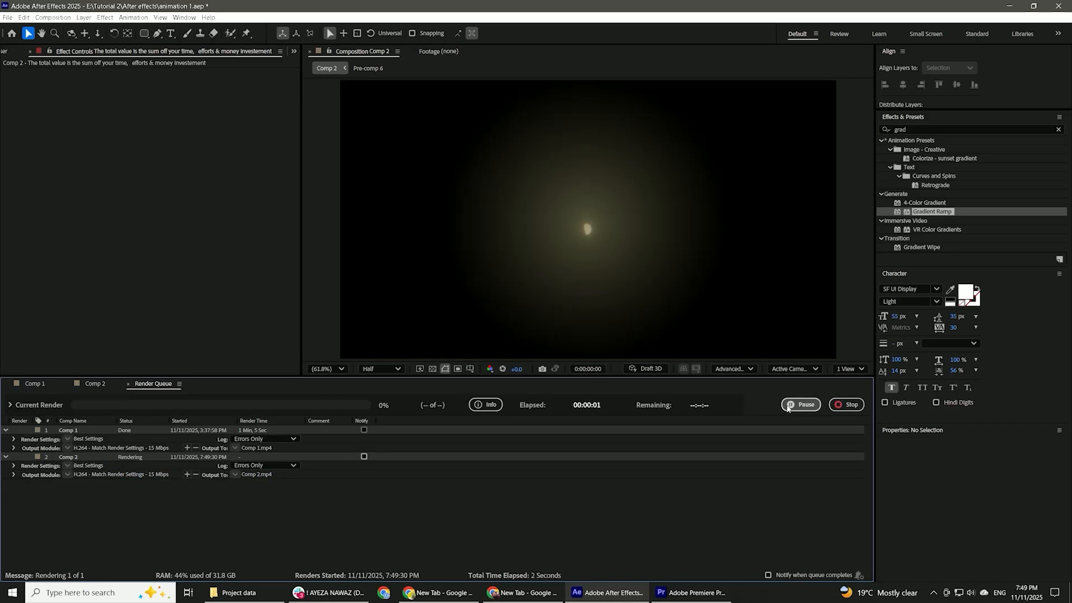